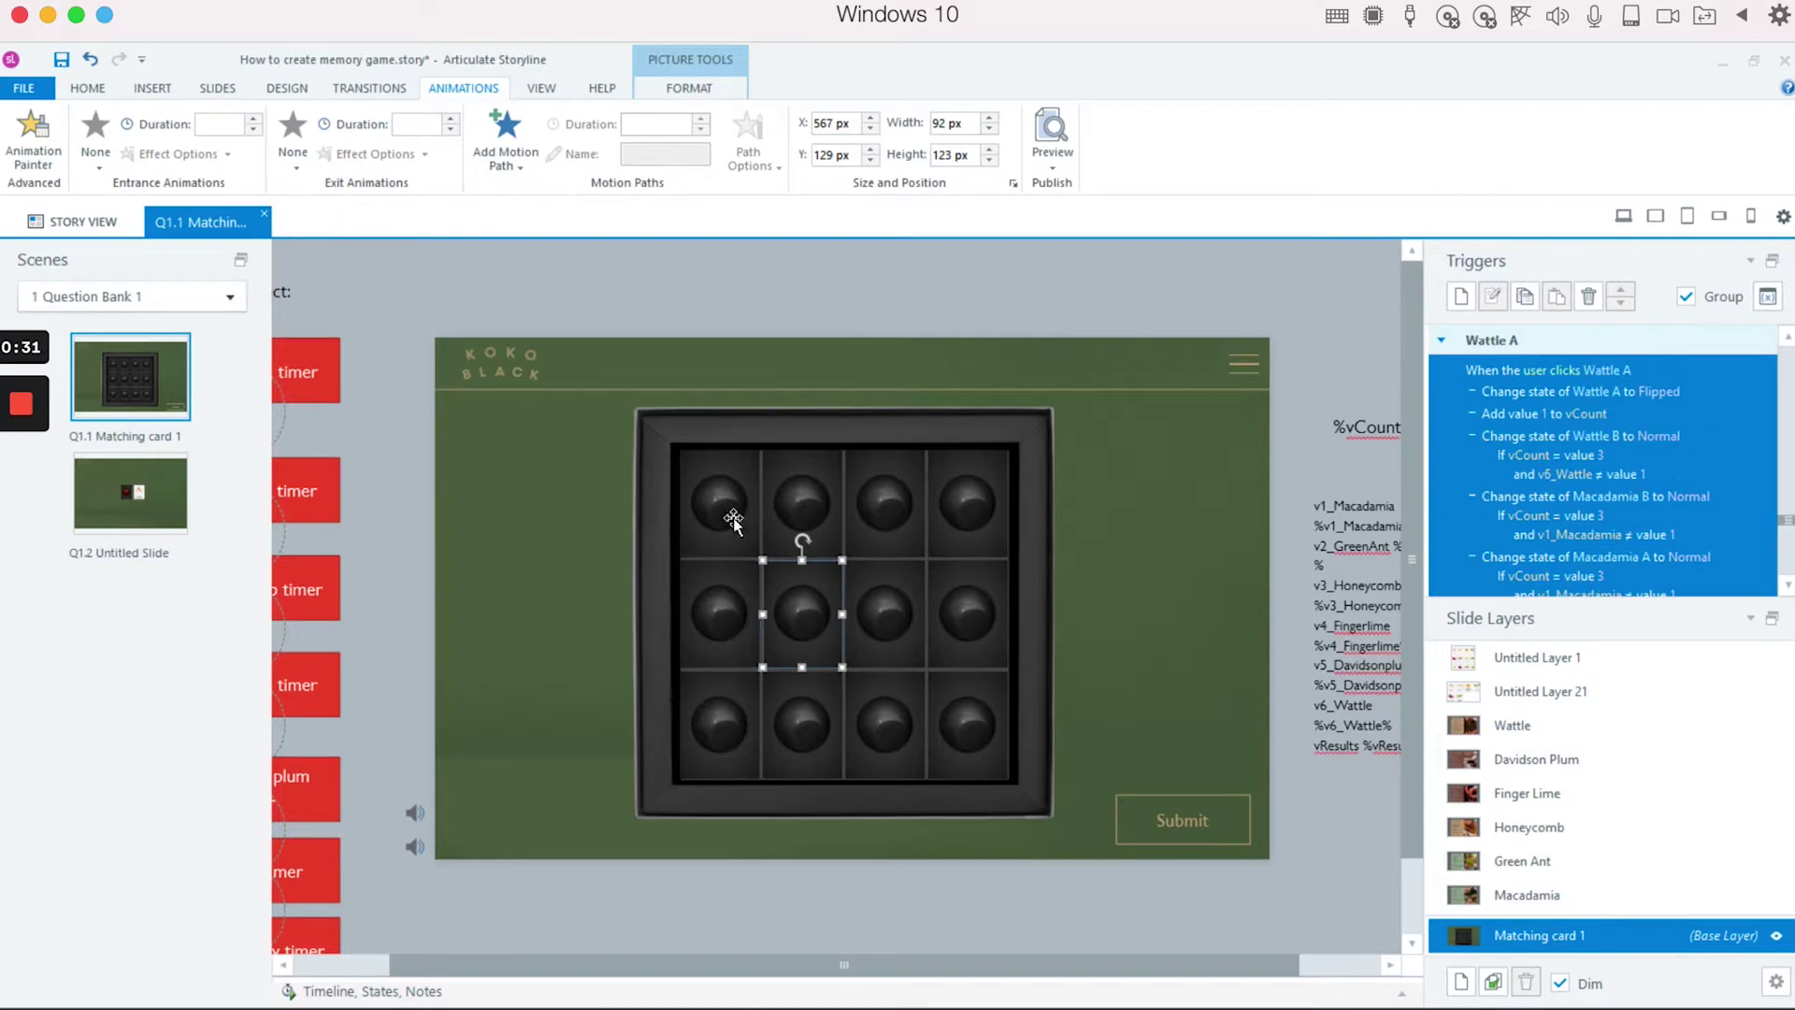
Select the top-left Macadamia A card and display its Normal and Flipped states.
left_click(720, 496)
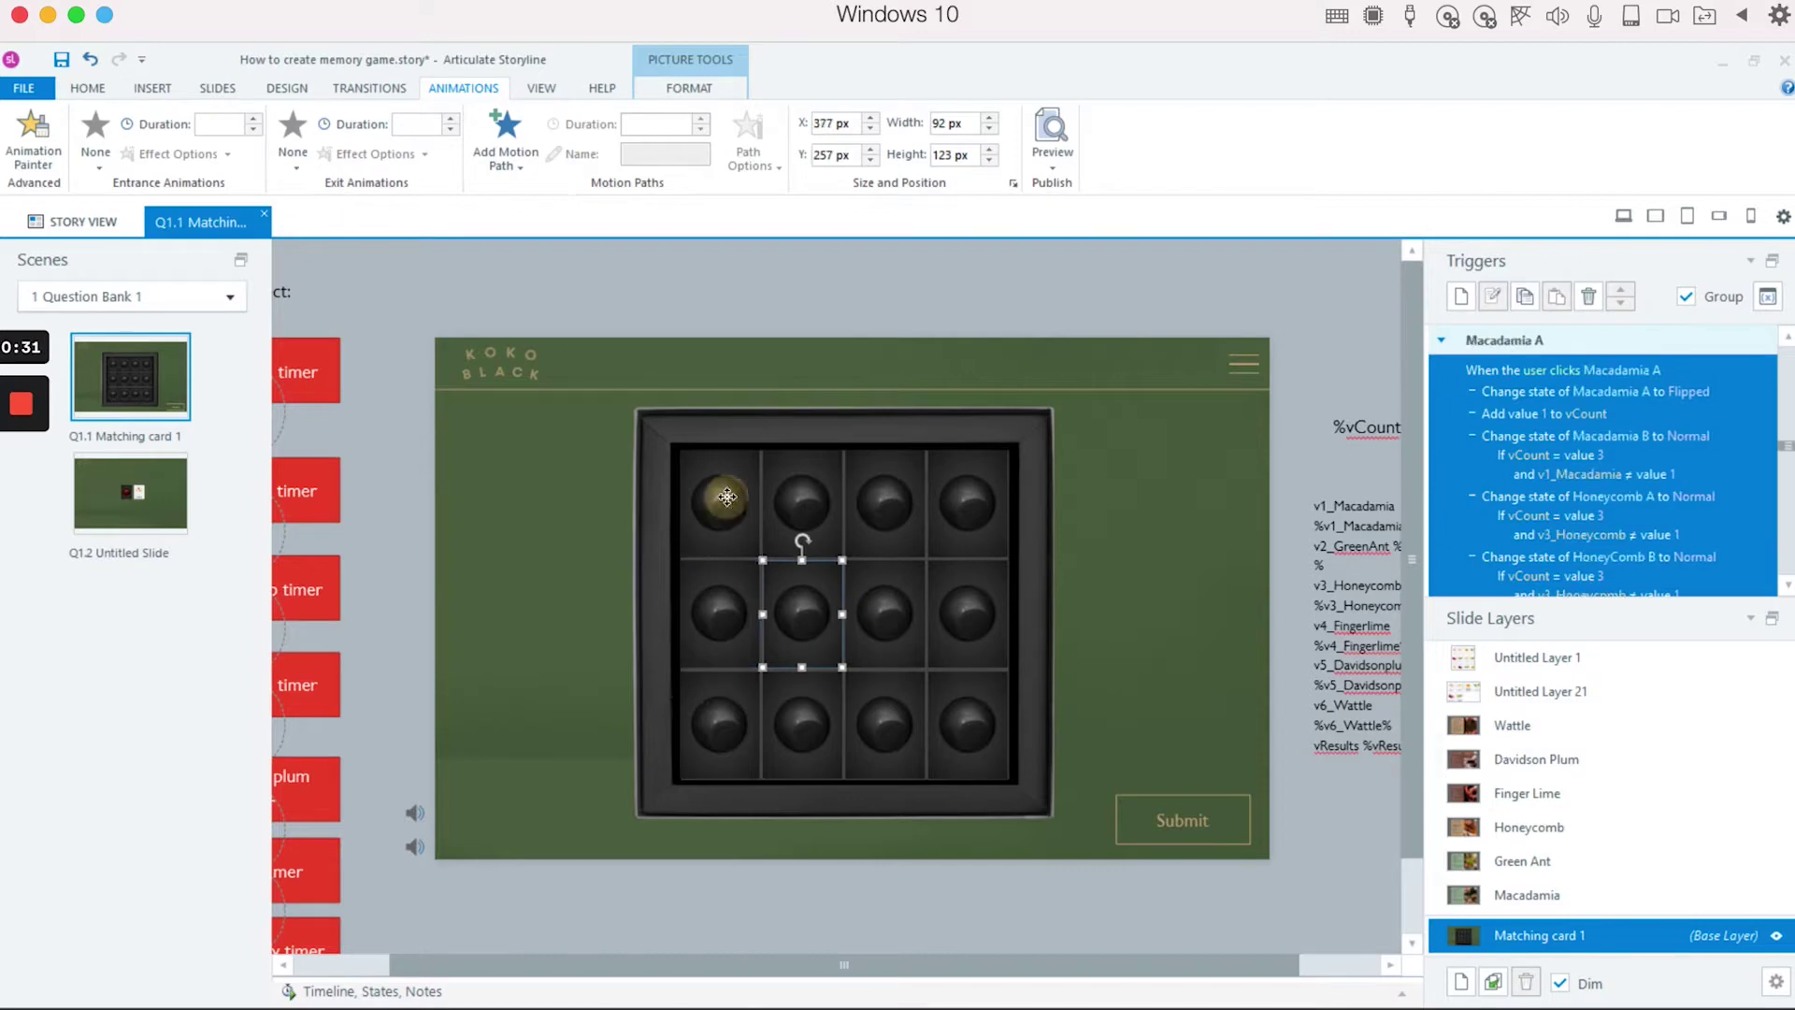
left_click(1402, 993)
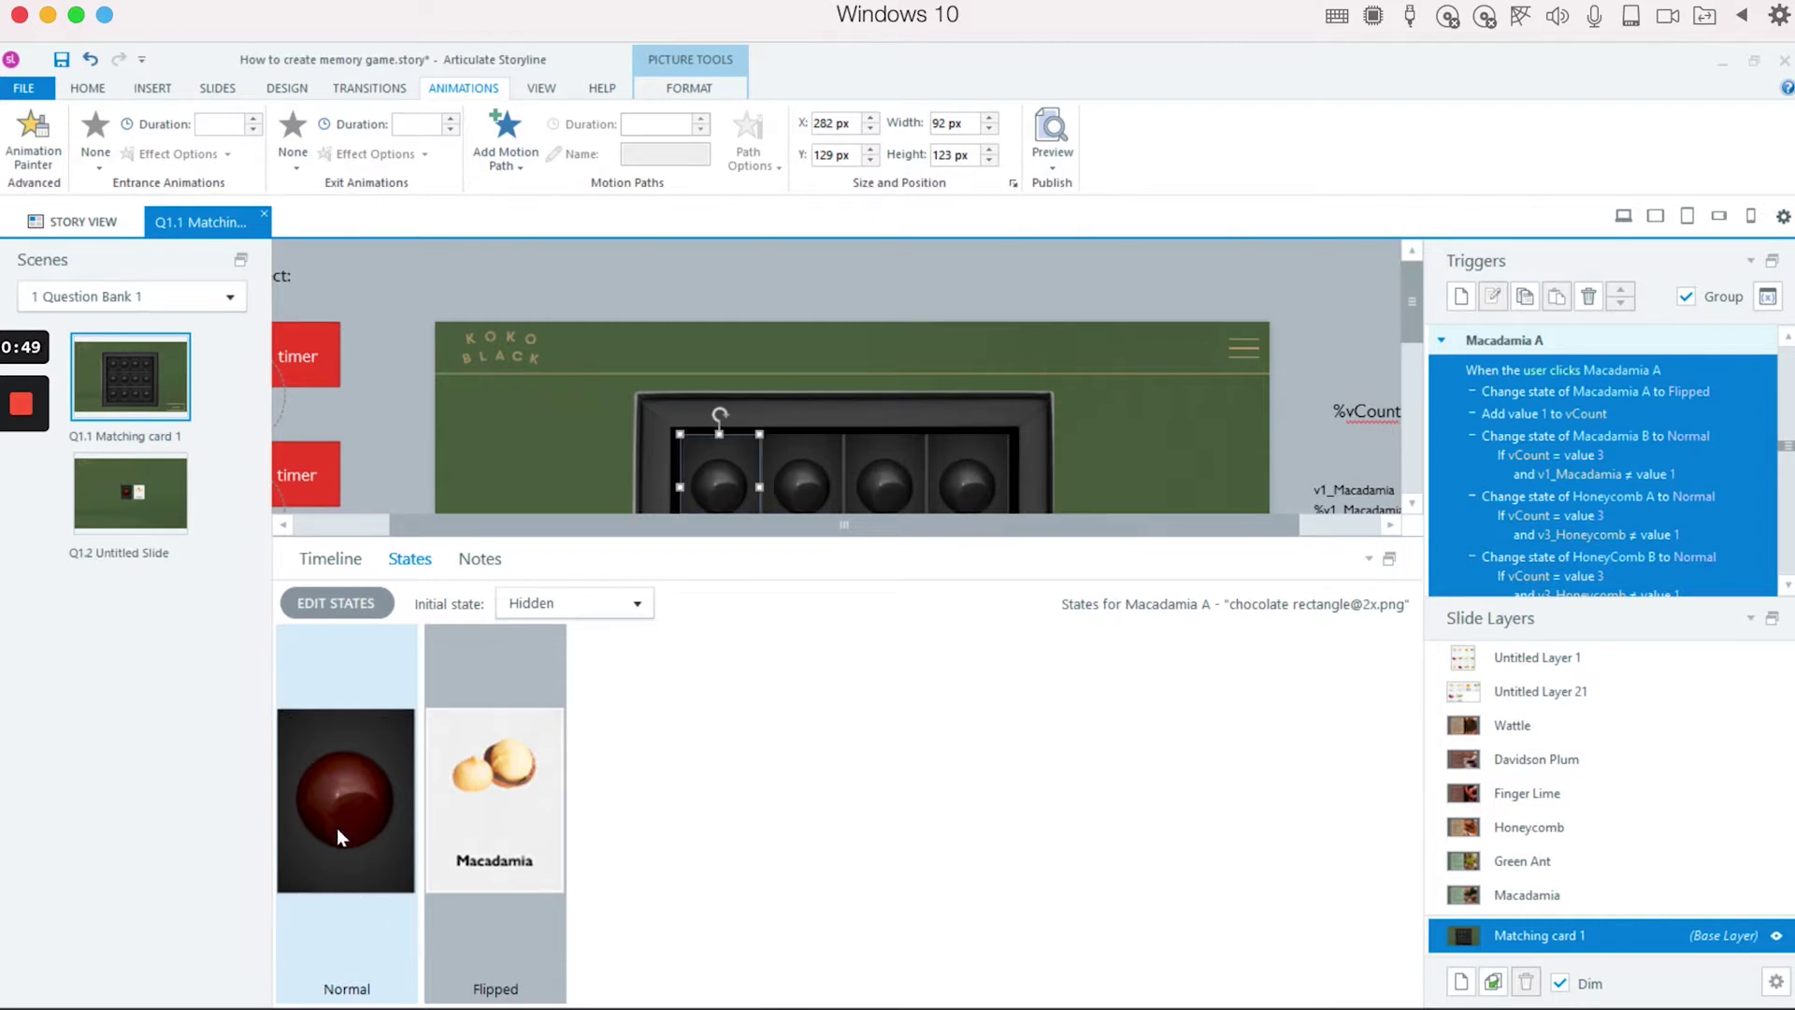
left_click(348, 603)
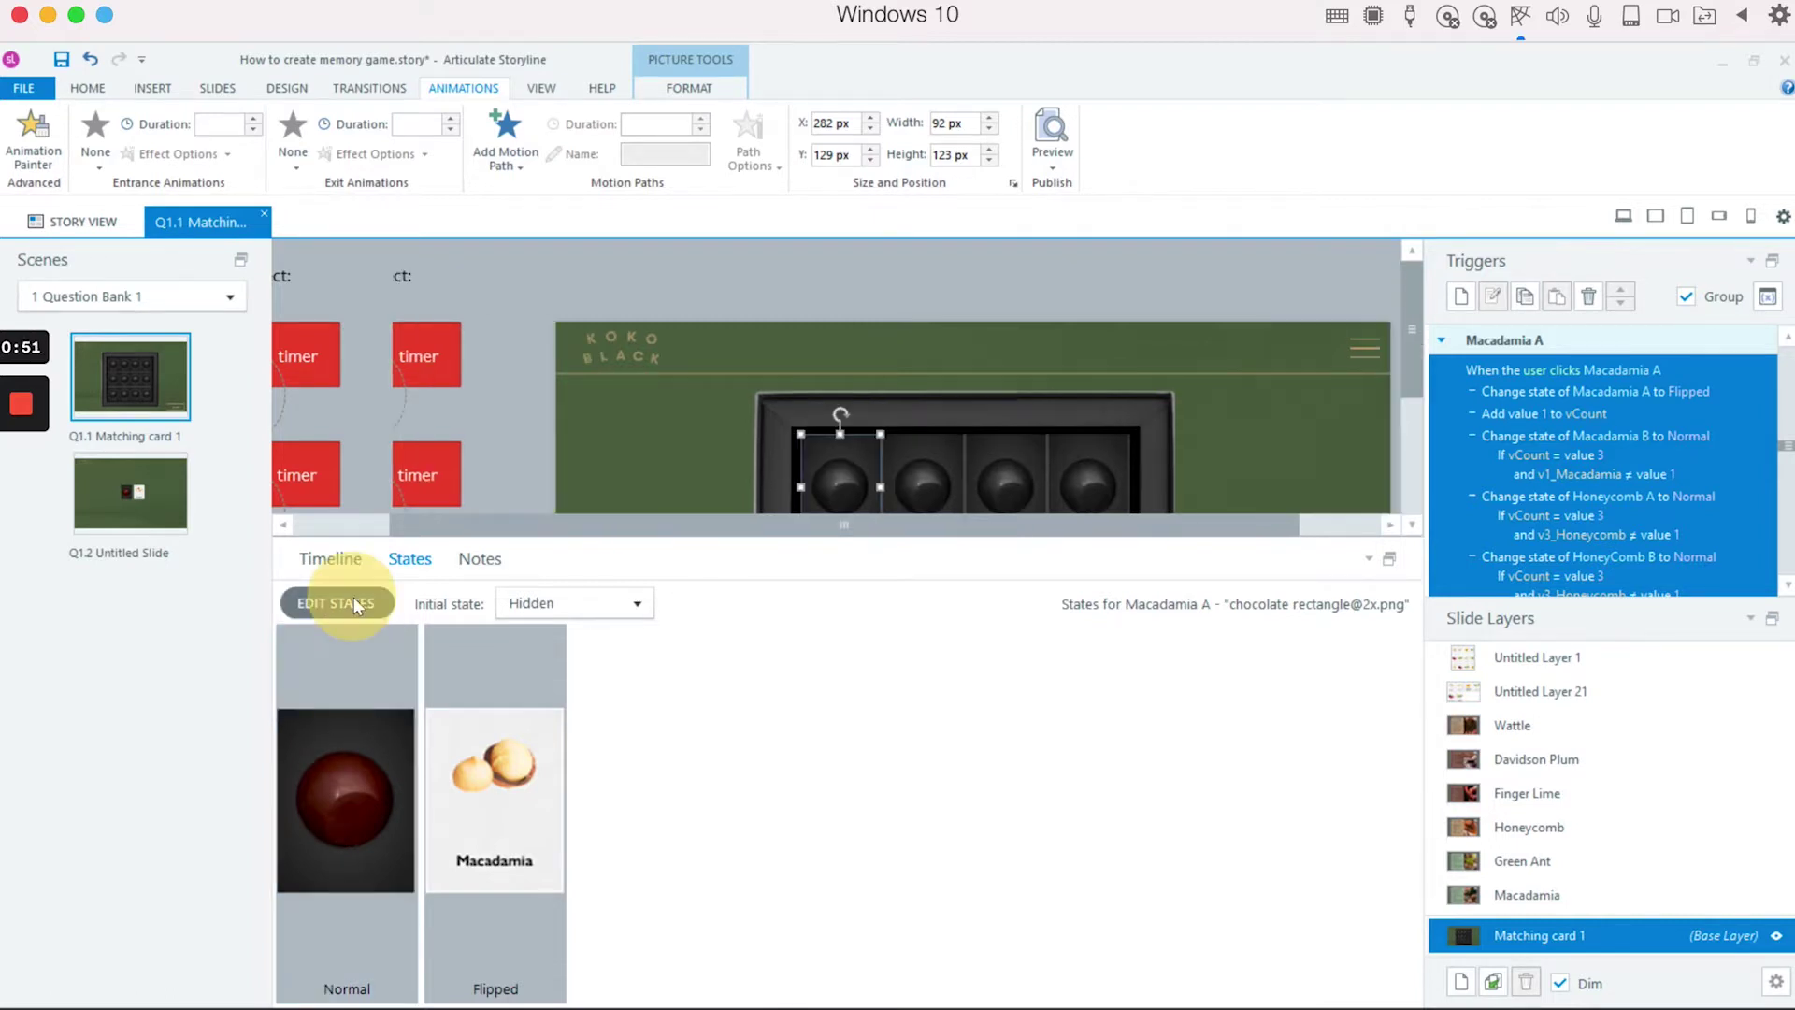
left_click(486, 802)
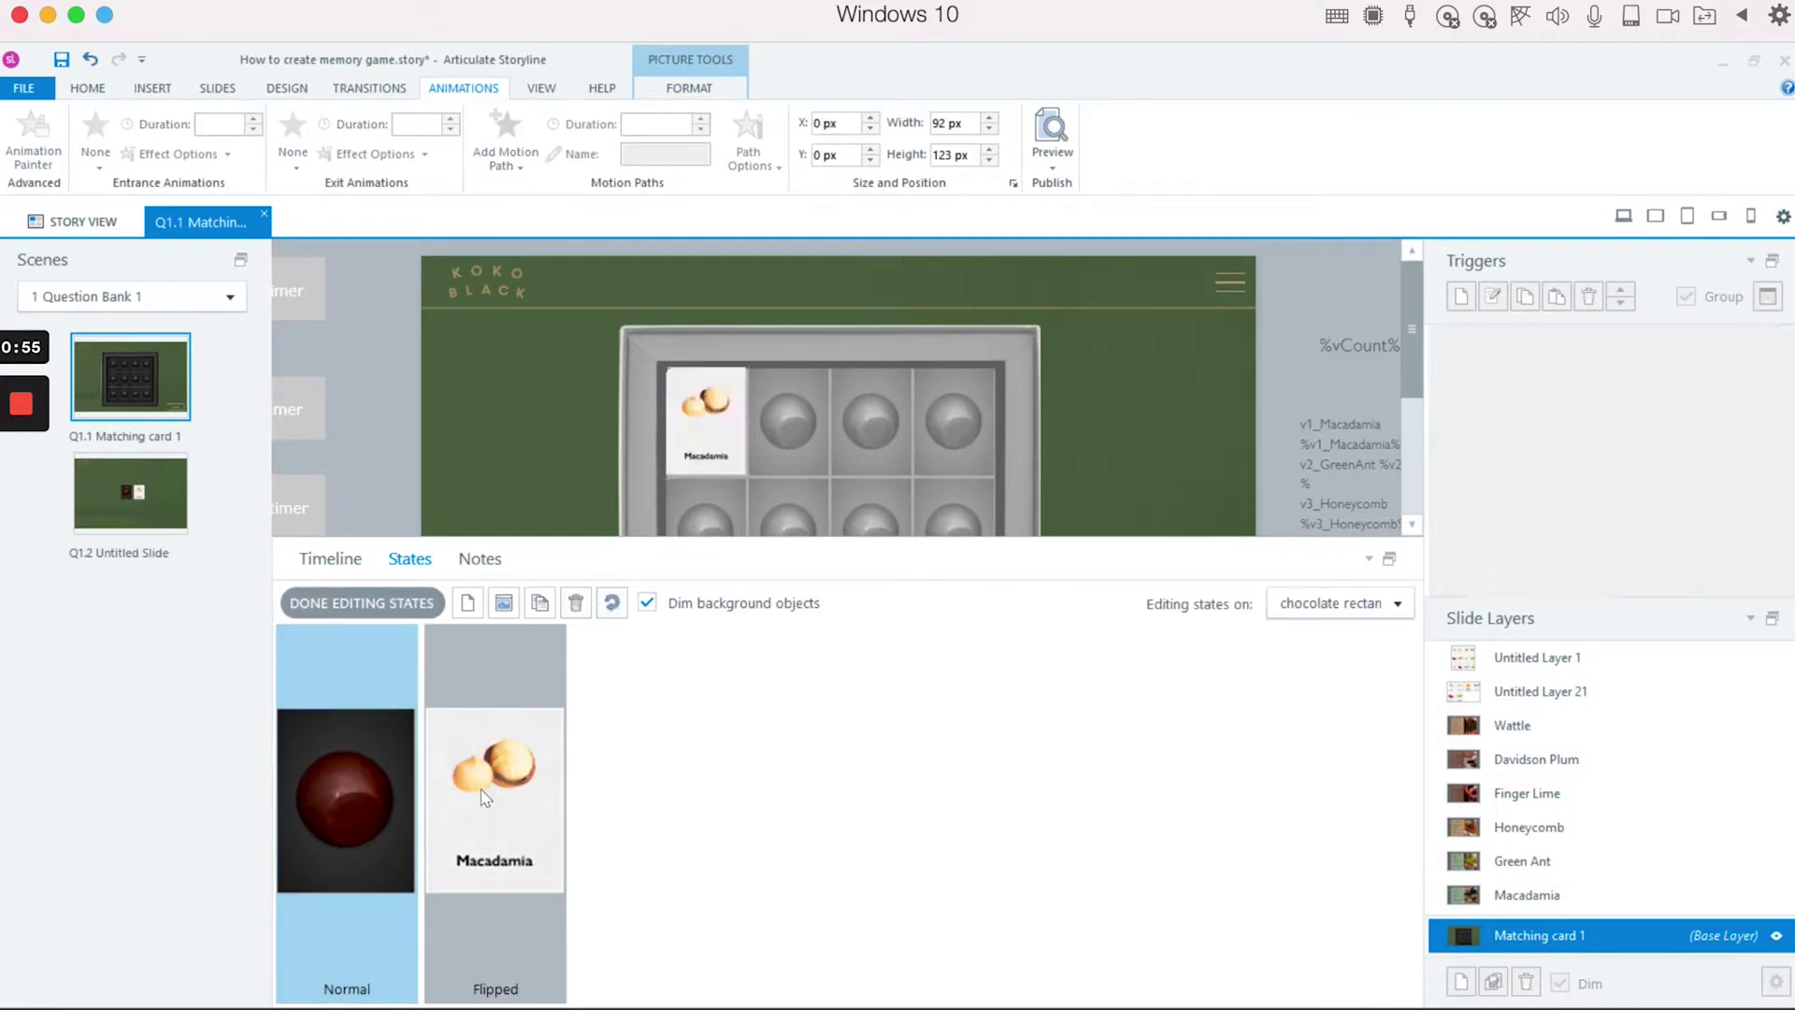
left_click(702, 400)
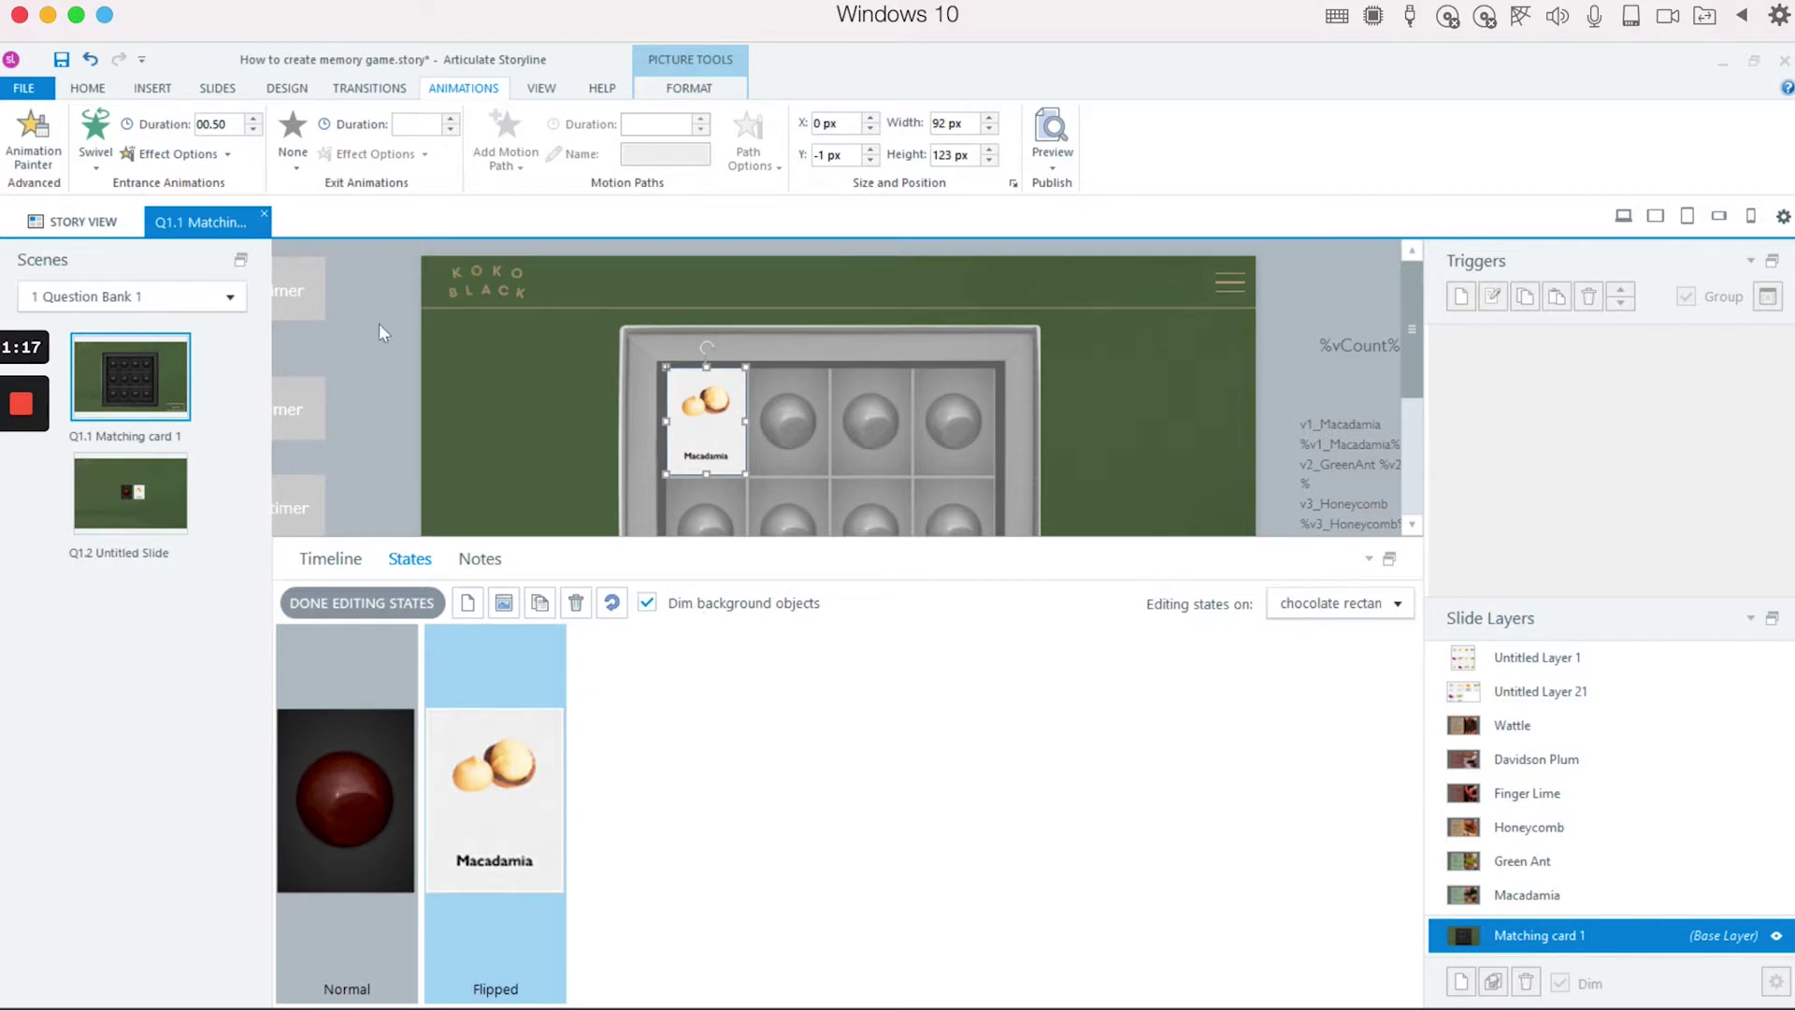
left_click(110, 159)
left_click(399, 608)
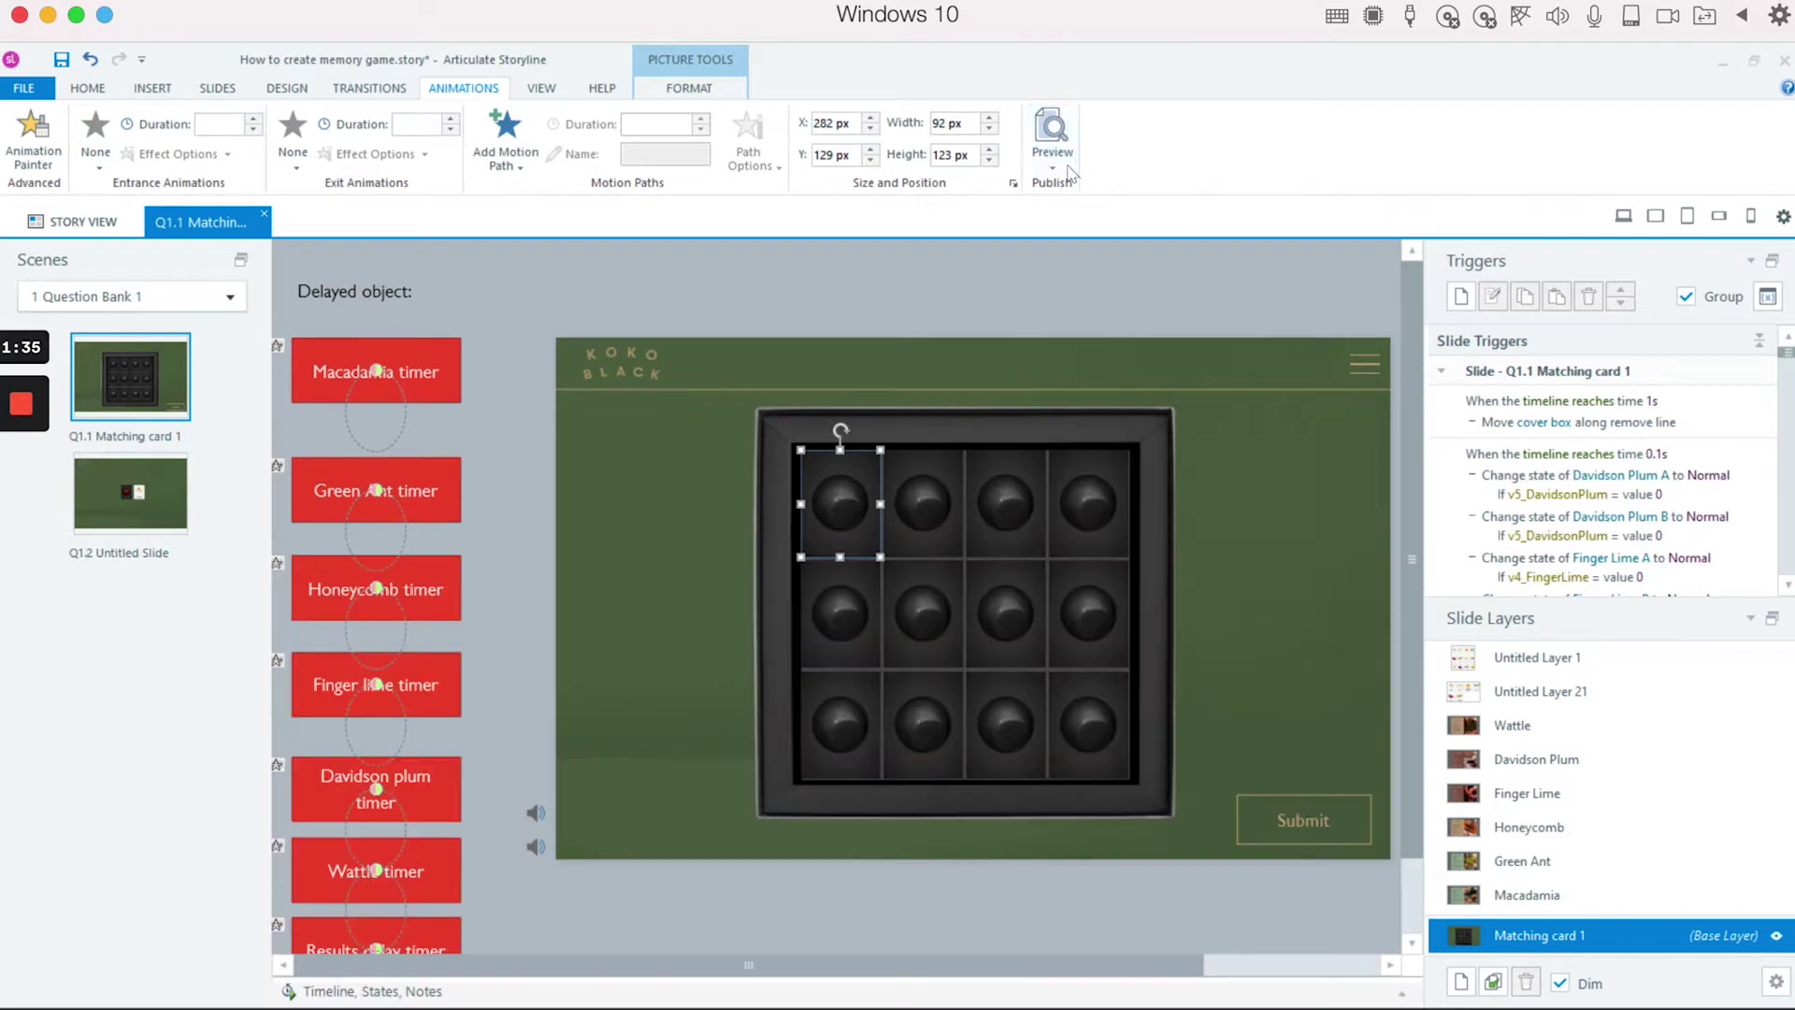
Preview the slide to confirm the first chocolate flips to Macadamia, then open slide Q1.2.
left_click(1052, 158)
left_click(1081, 192)
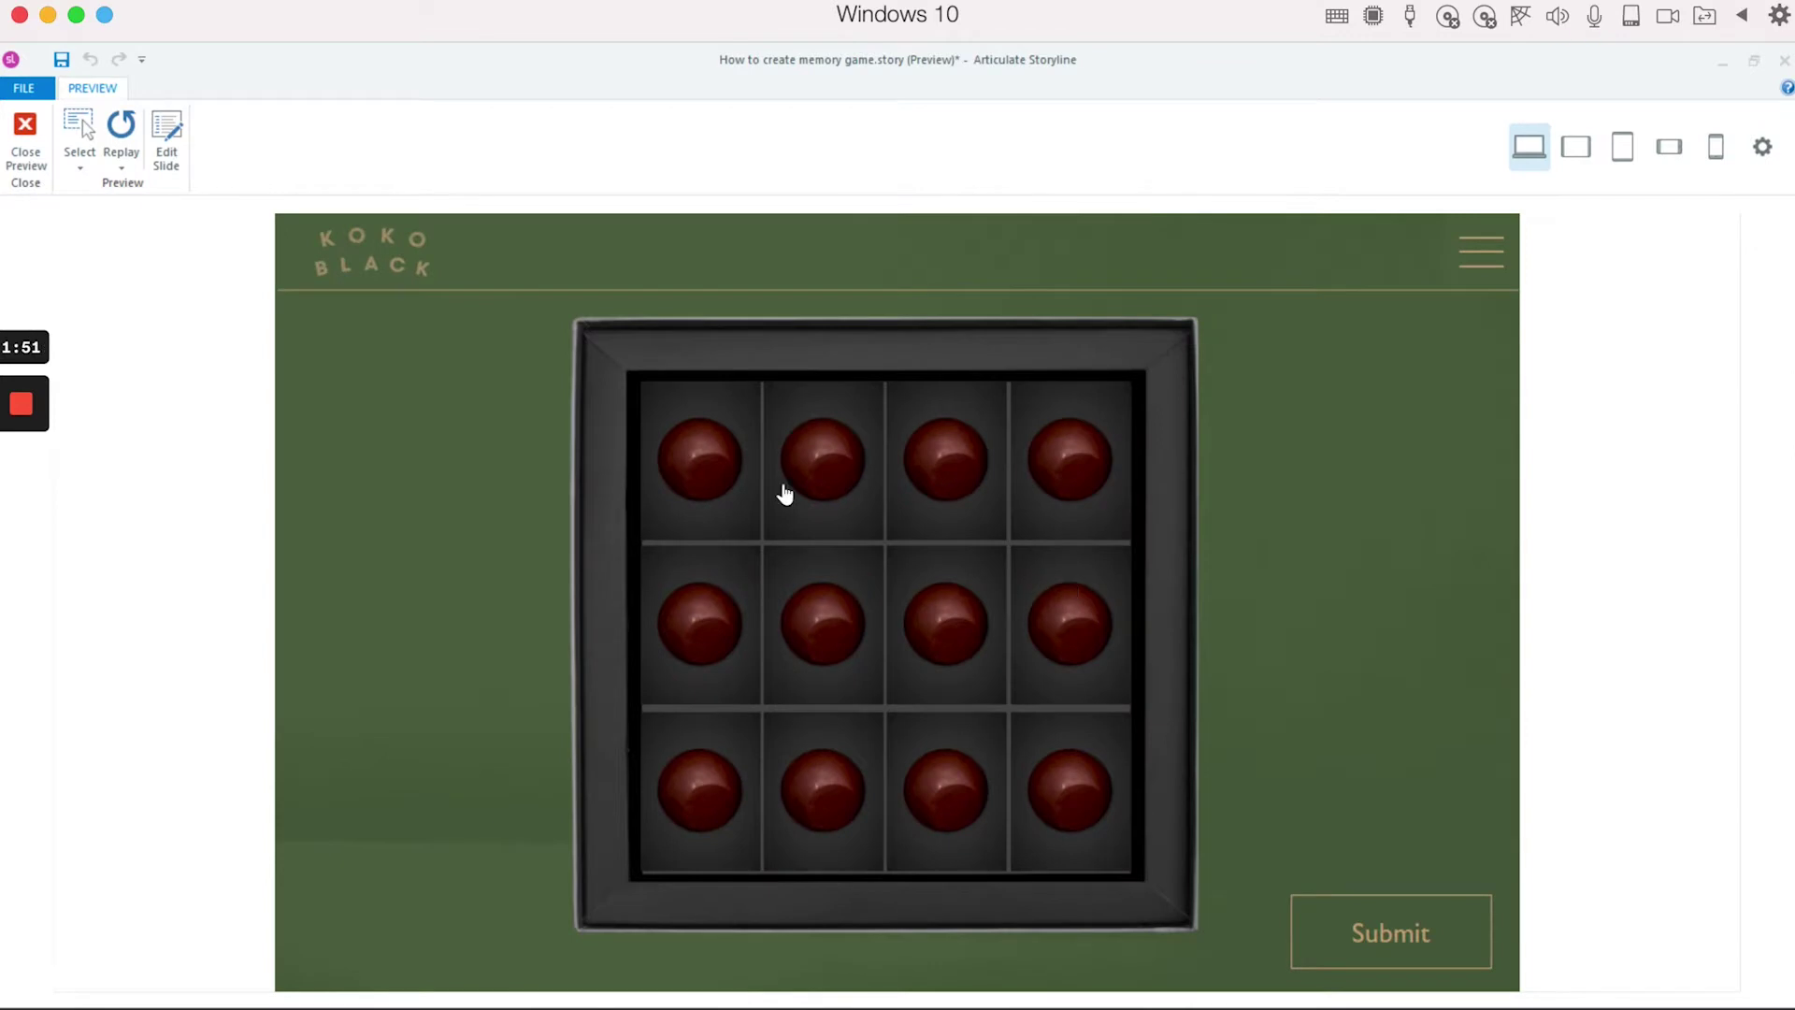
left_click(719, 496)
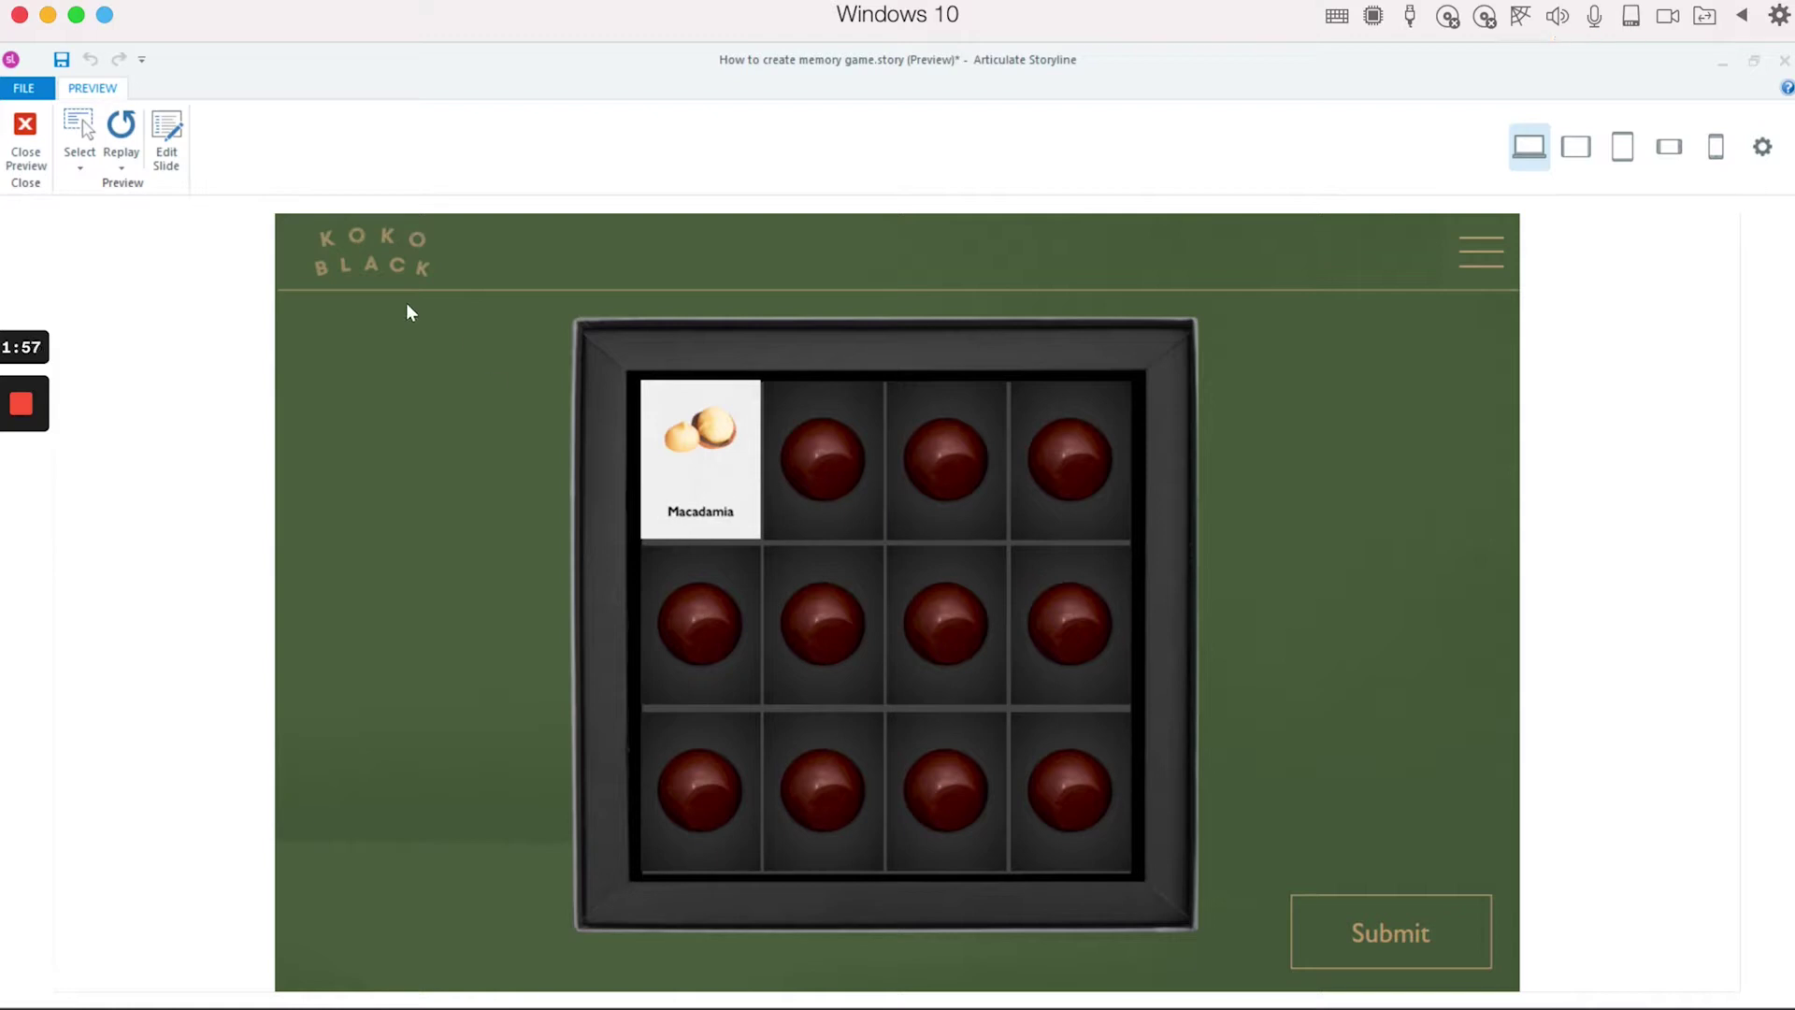
left_click(28, 154)
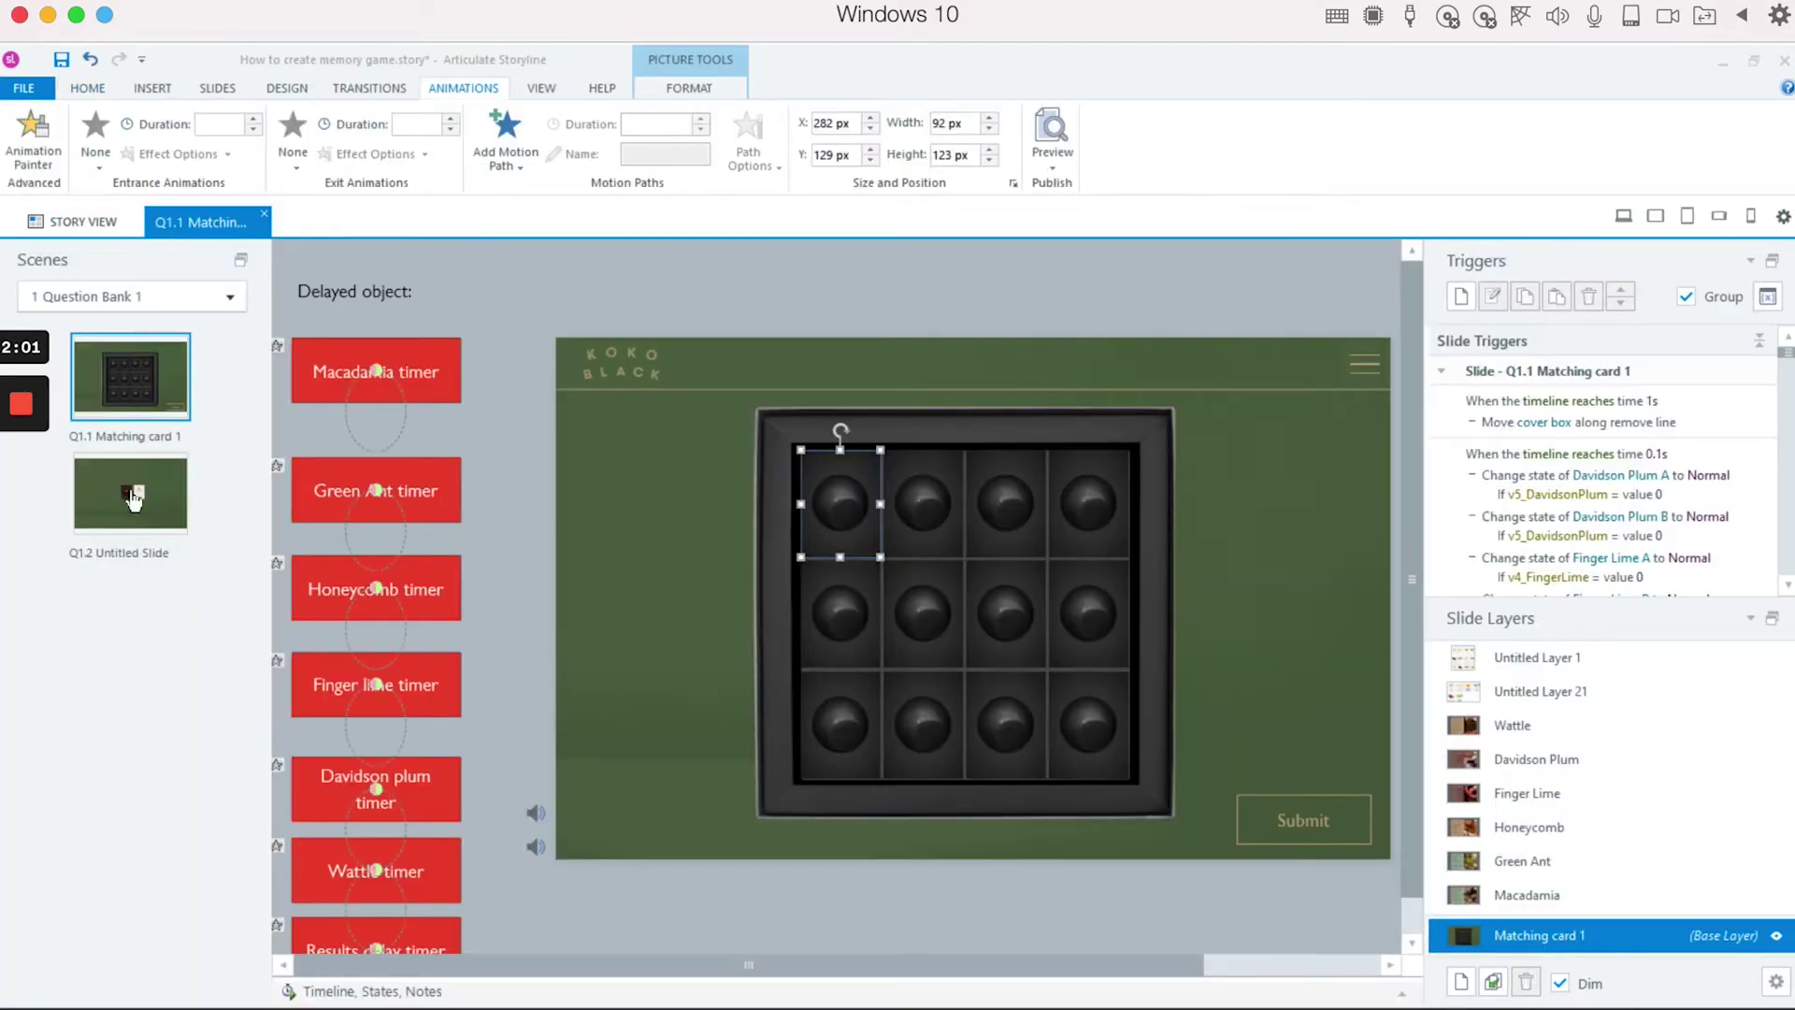
left_click(134, 500)
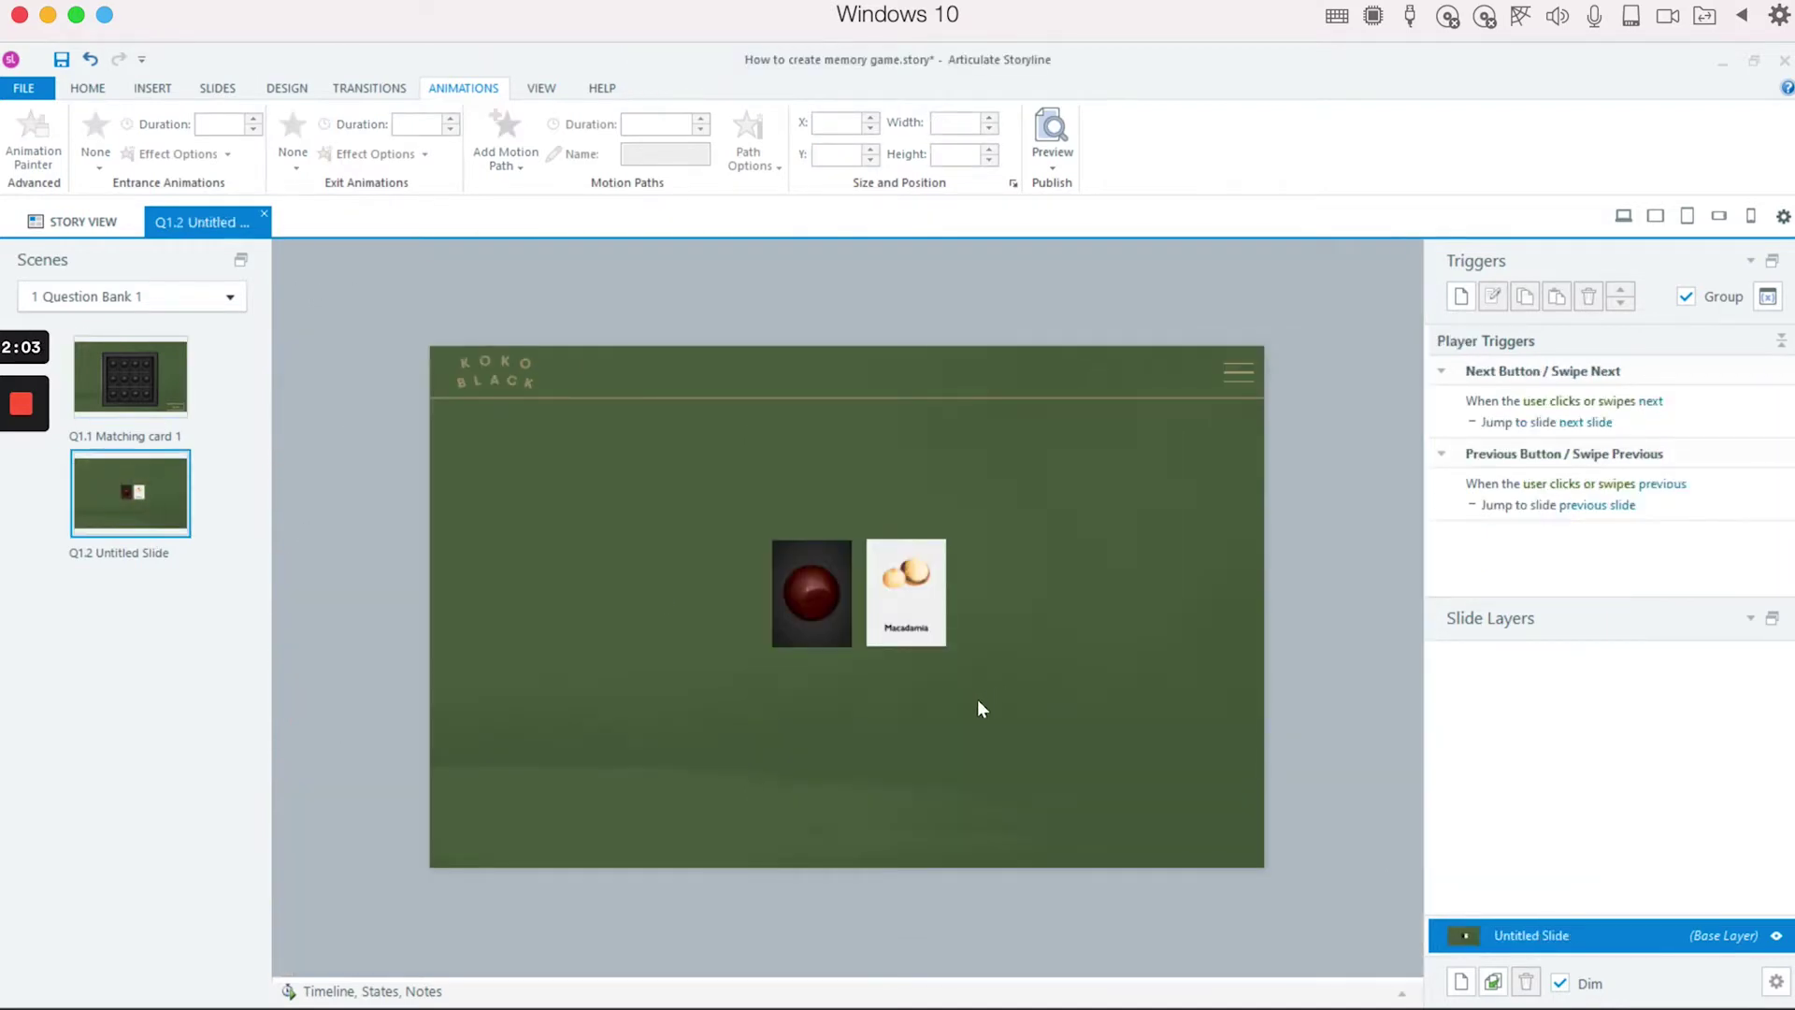
Inspect the chocolate and Macadamia pictures' states and timeline on slide Q1.2.
left_click(802, 608)
left_click(929, 621)
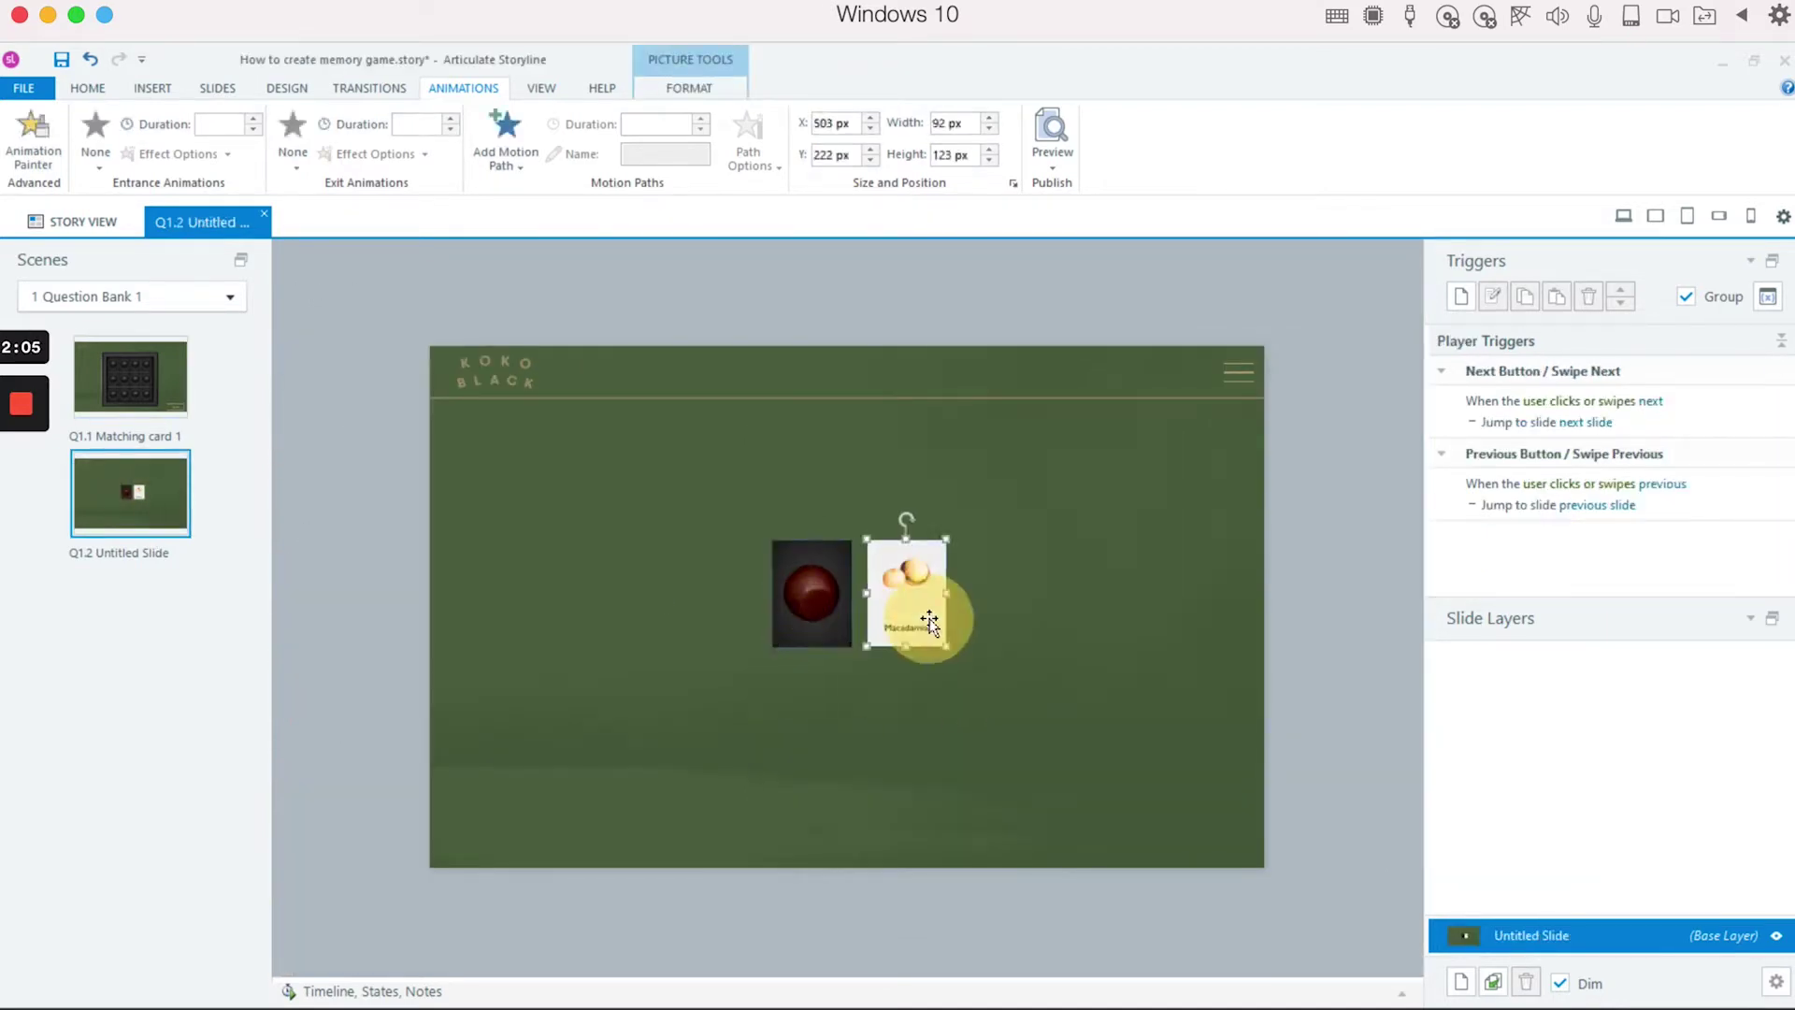
left_click(1403, 997)
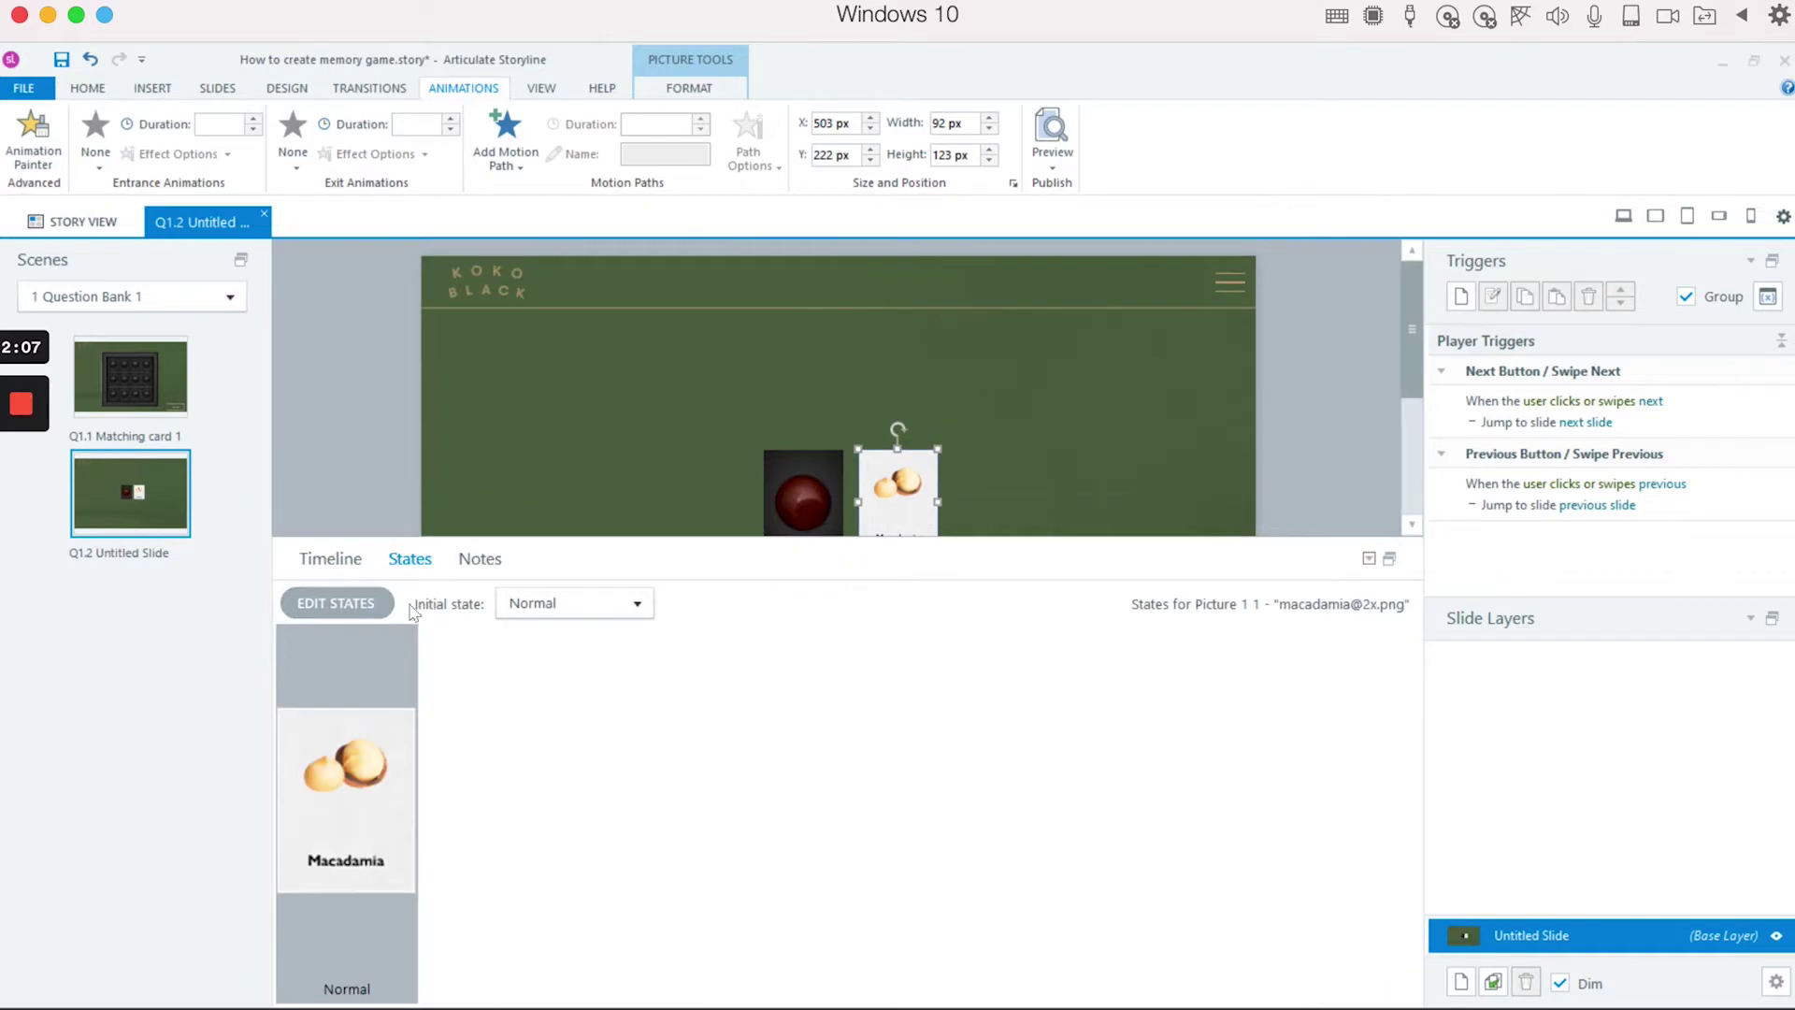
left_click(810, 497)
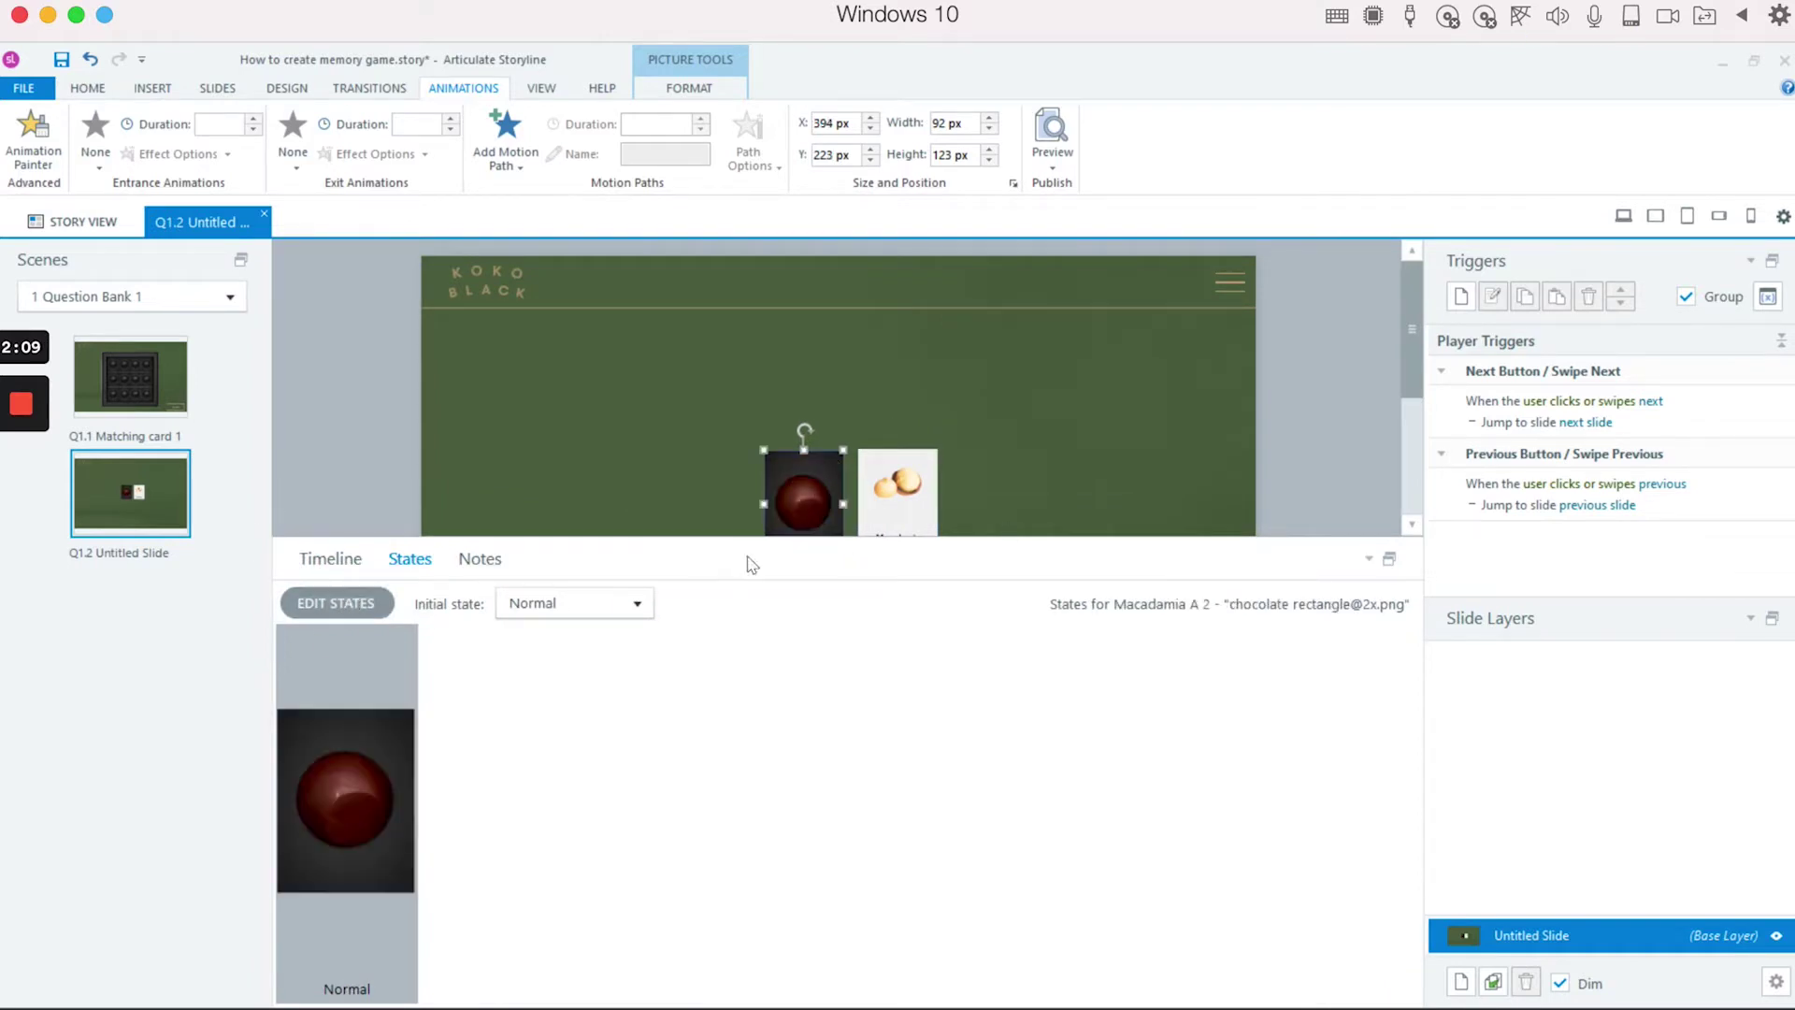
left_click(891, 495)
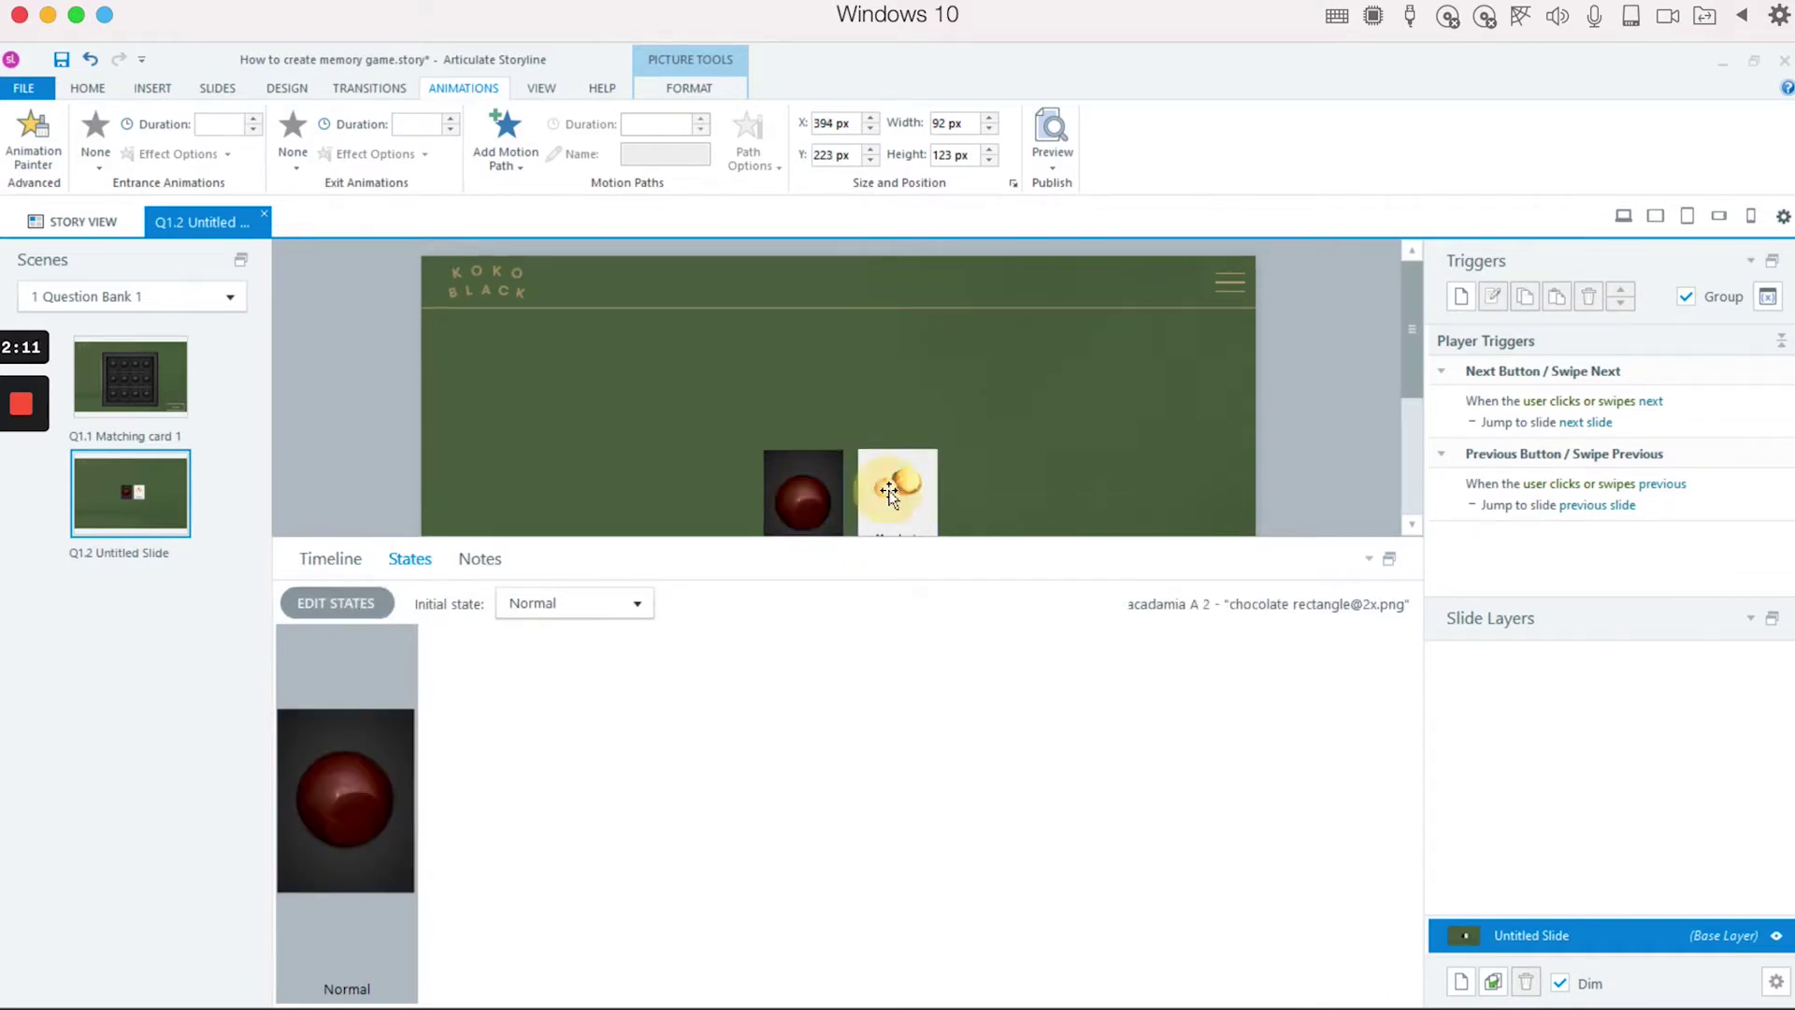
left_click(330, 558)
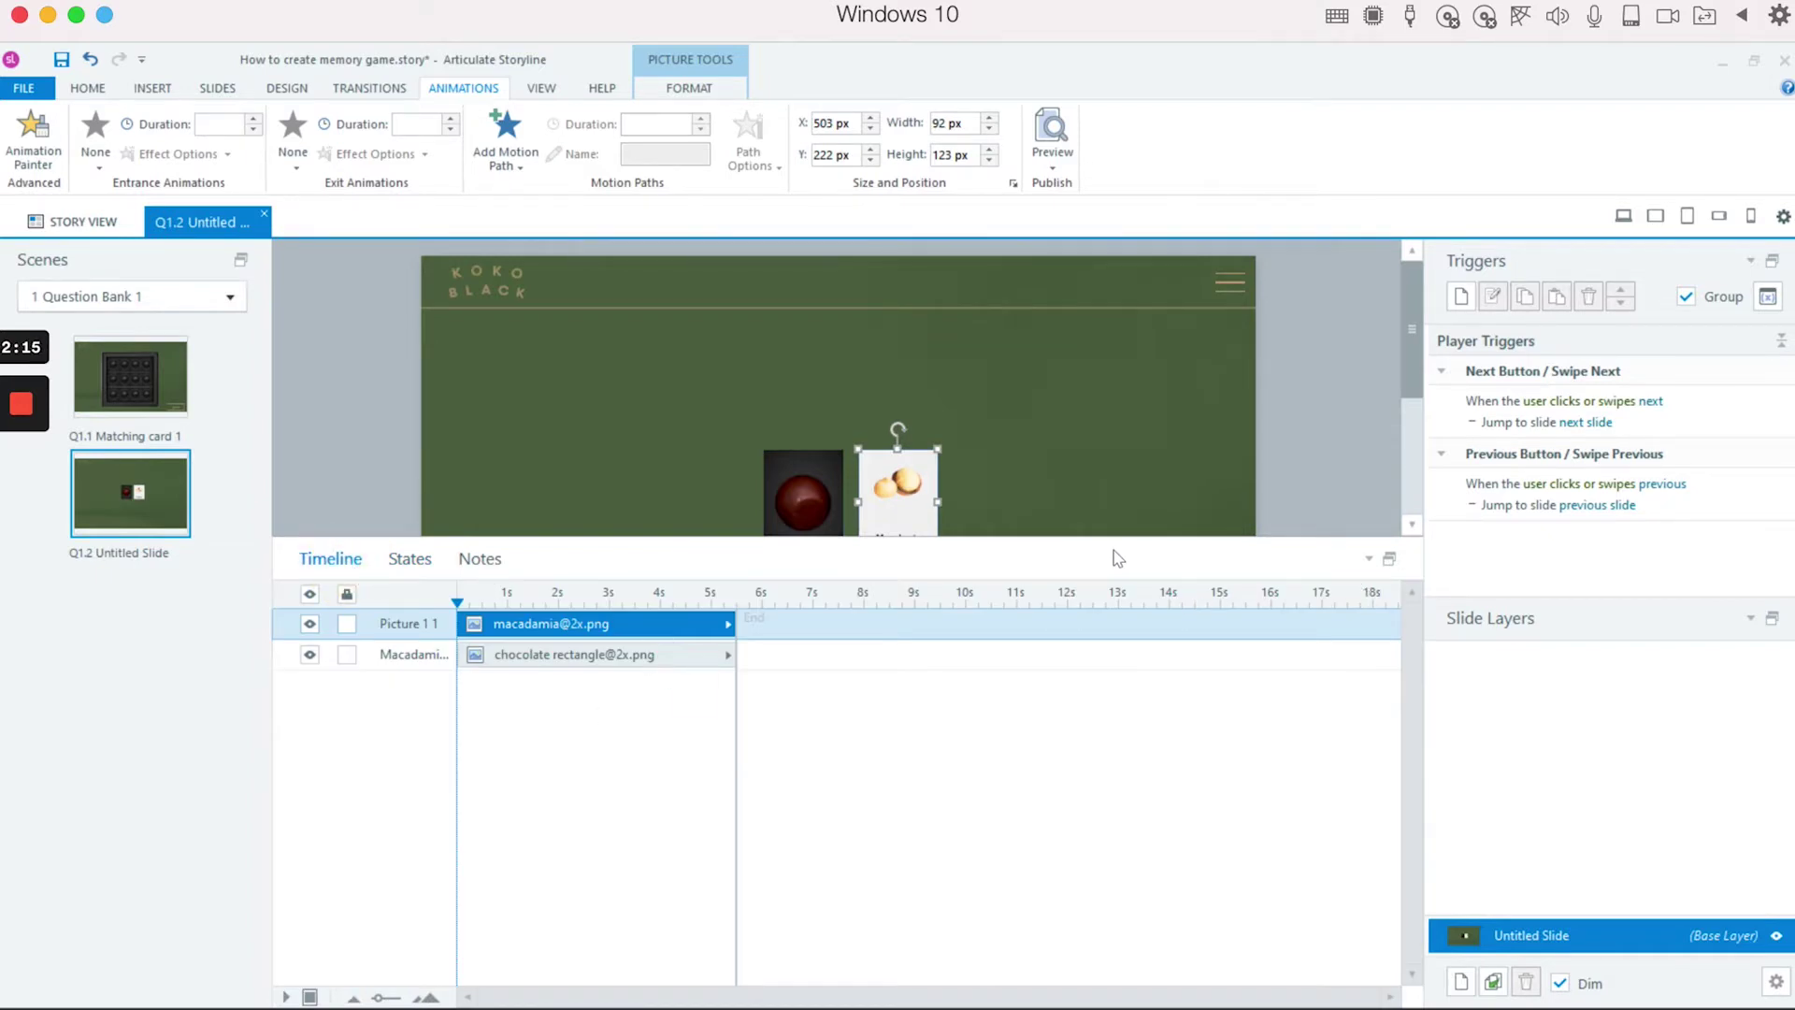
left_click(1369, 559)
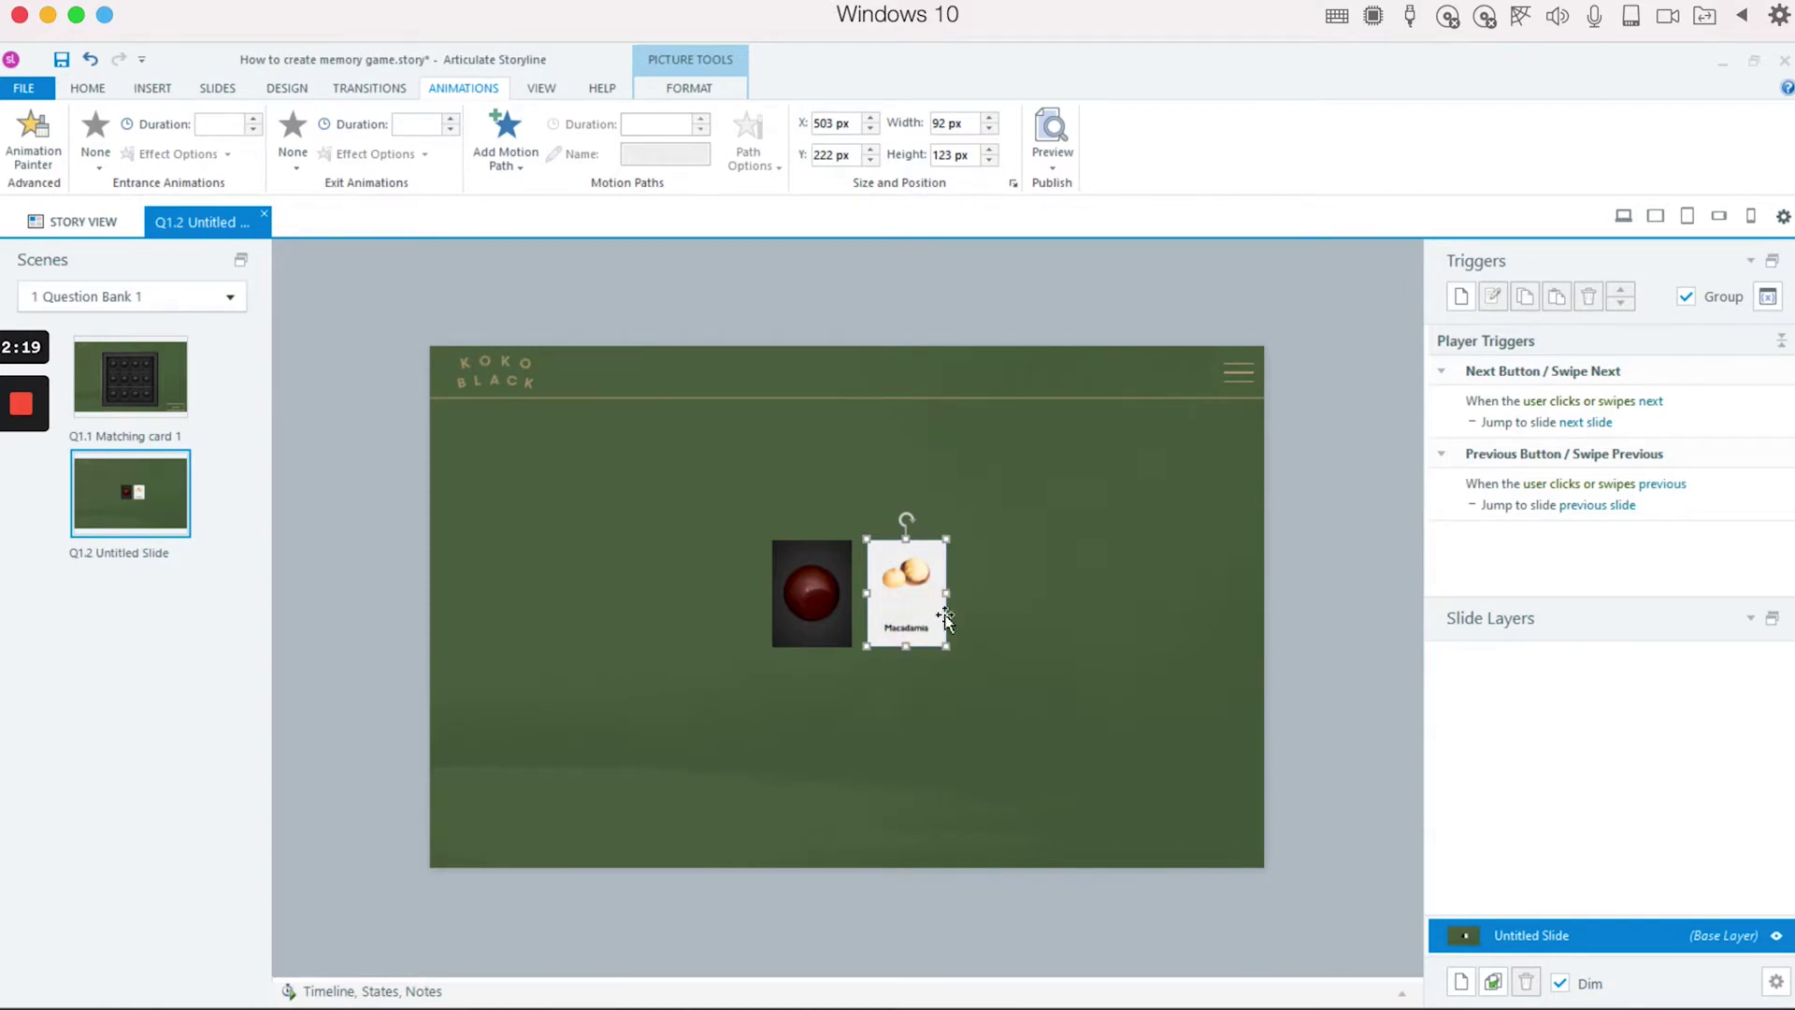
Give the Macadamia picture a Swivel entrance animation lasting 0.50 seconds.
left_click(97, 154)
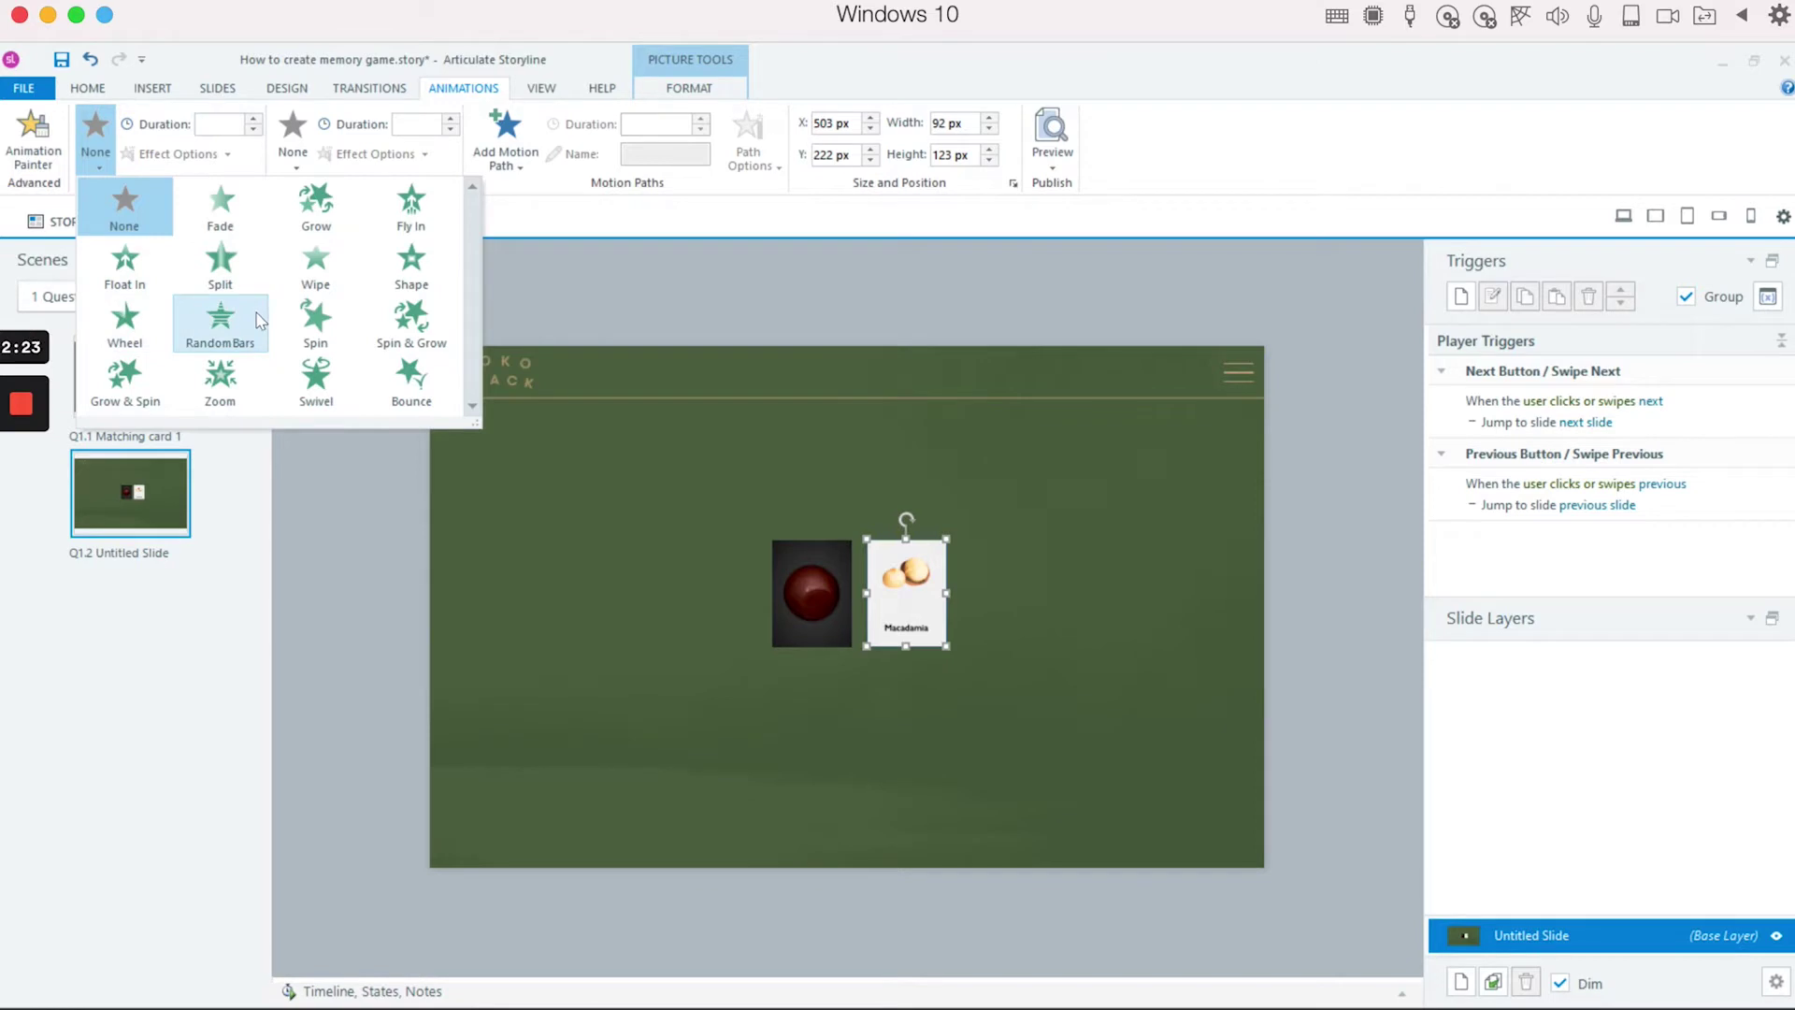
left_click(316, 379)
left_click(227, 126)
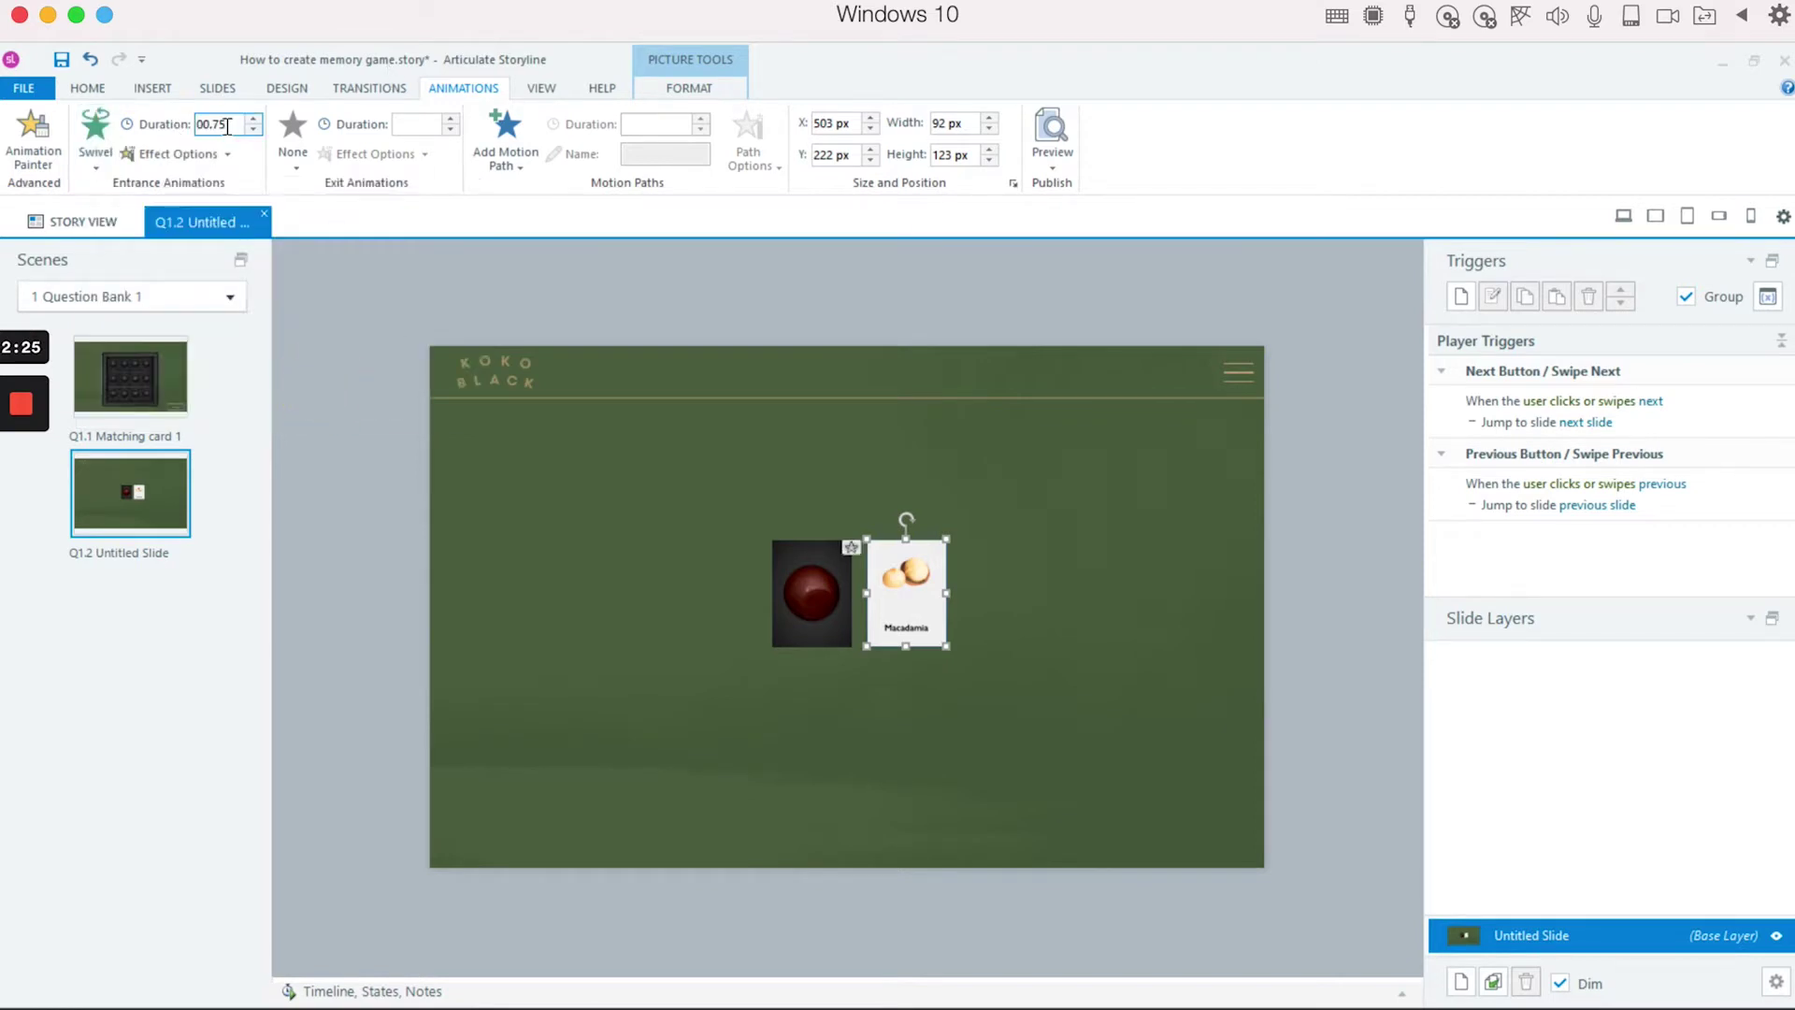
key("ctrl+a")
type("0.50")
key("Return")
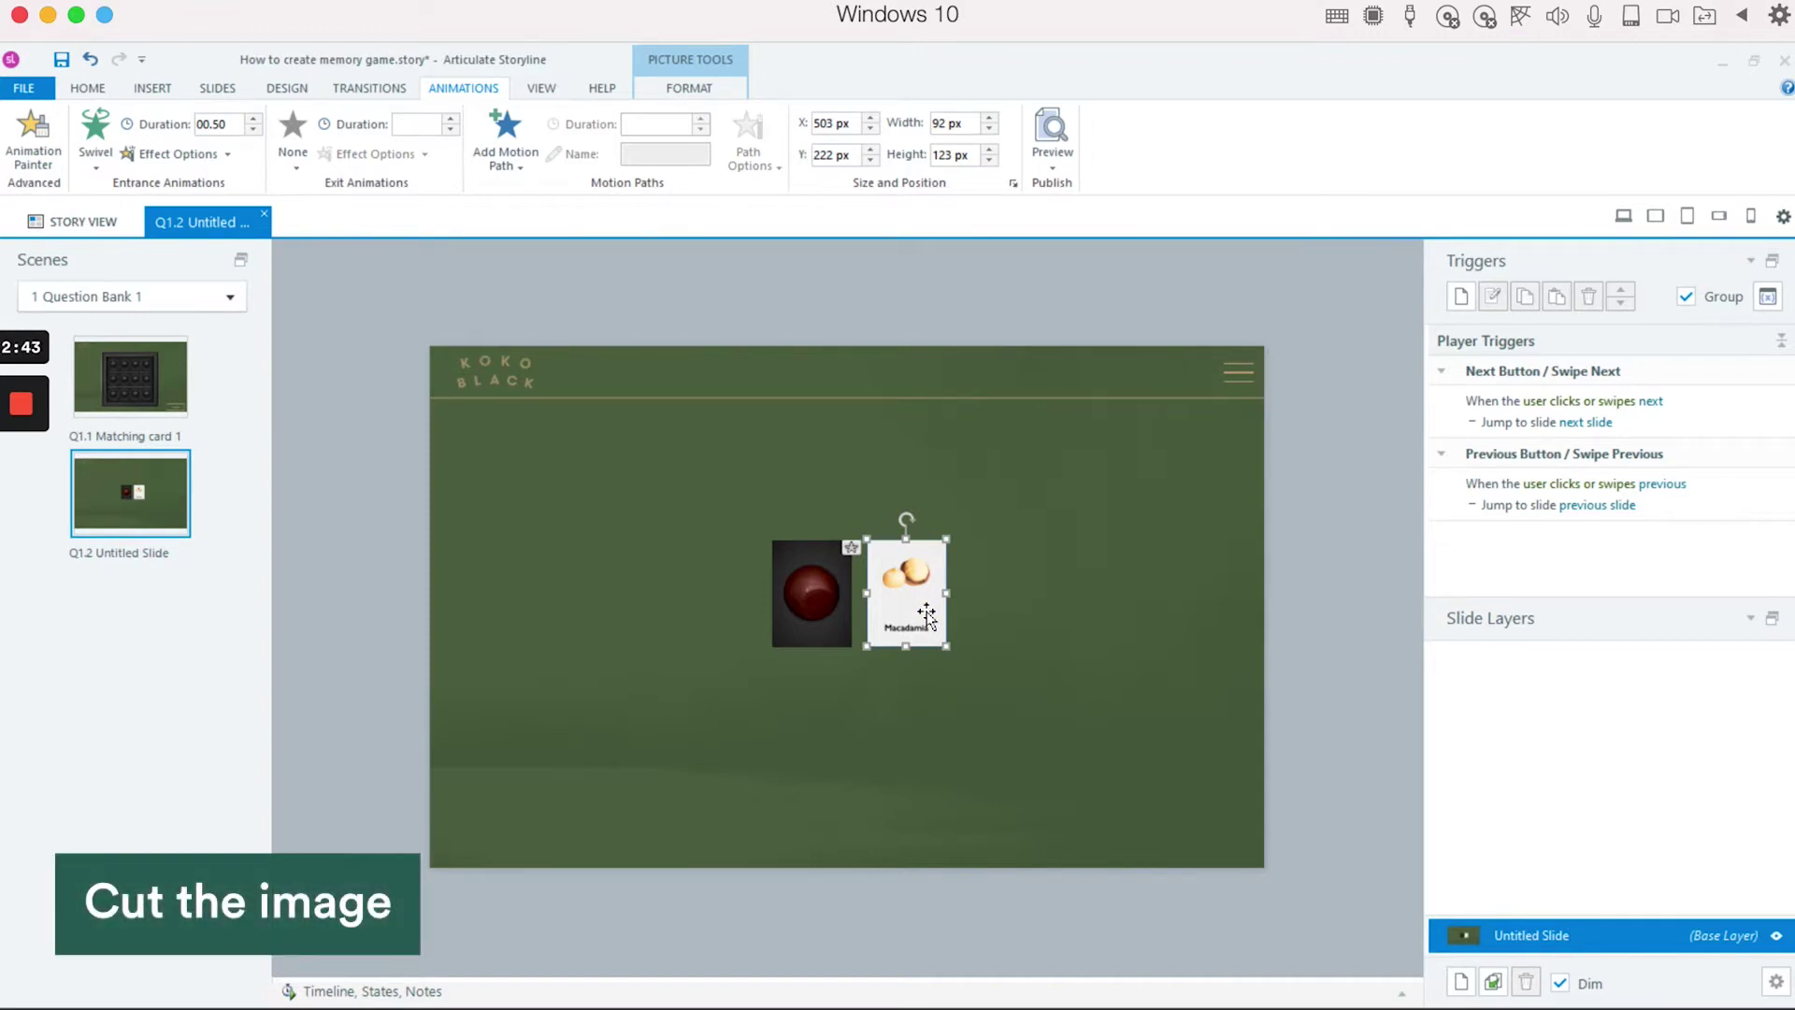
Cut the Macadamia picture and add a Flipped state to the chocolate card.
key("ctrl+x")
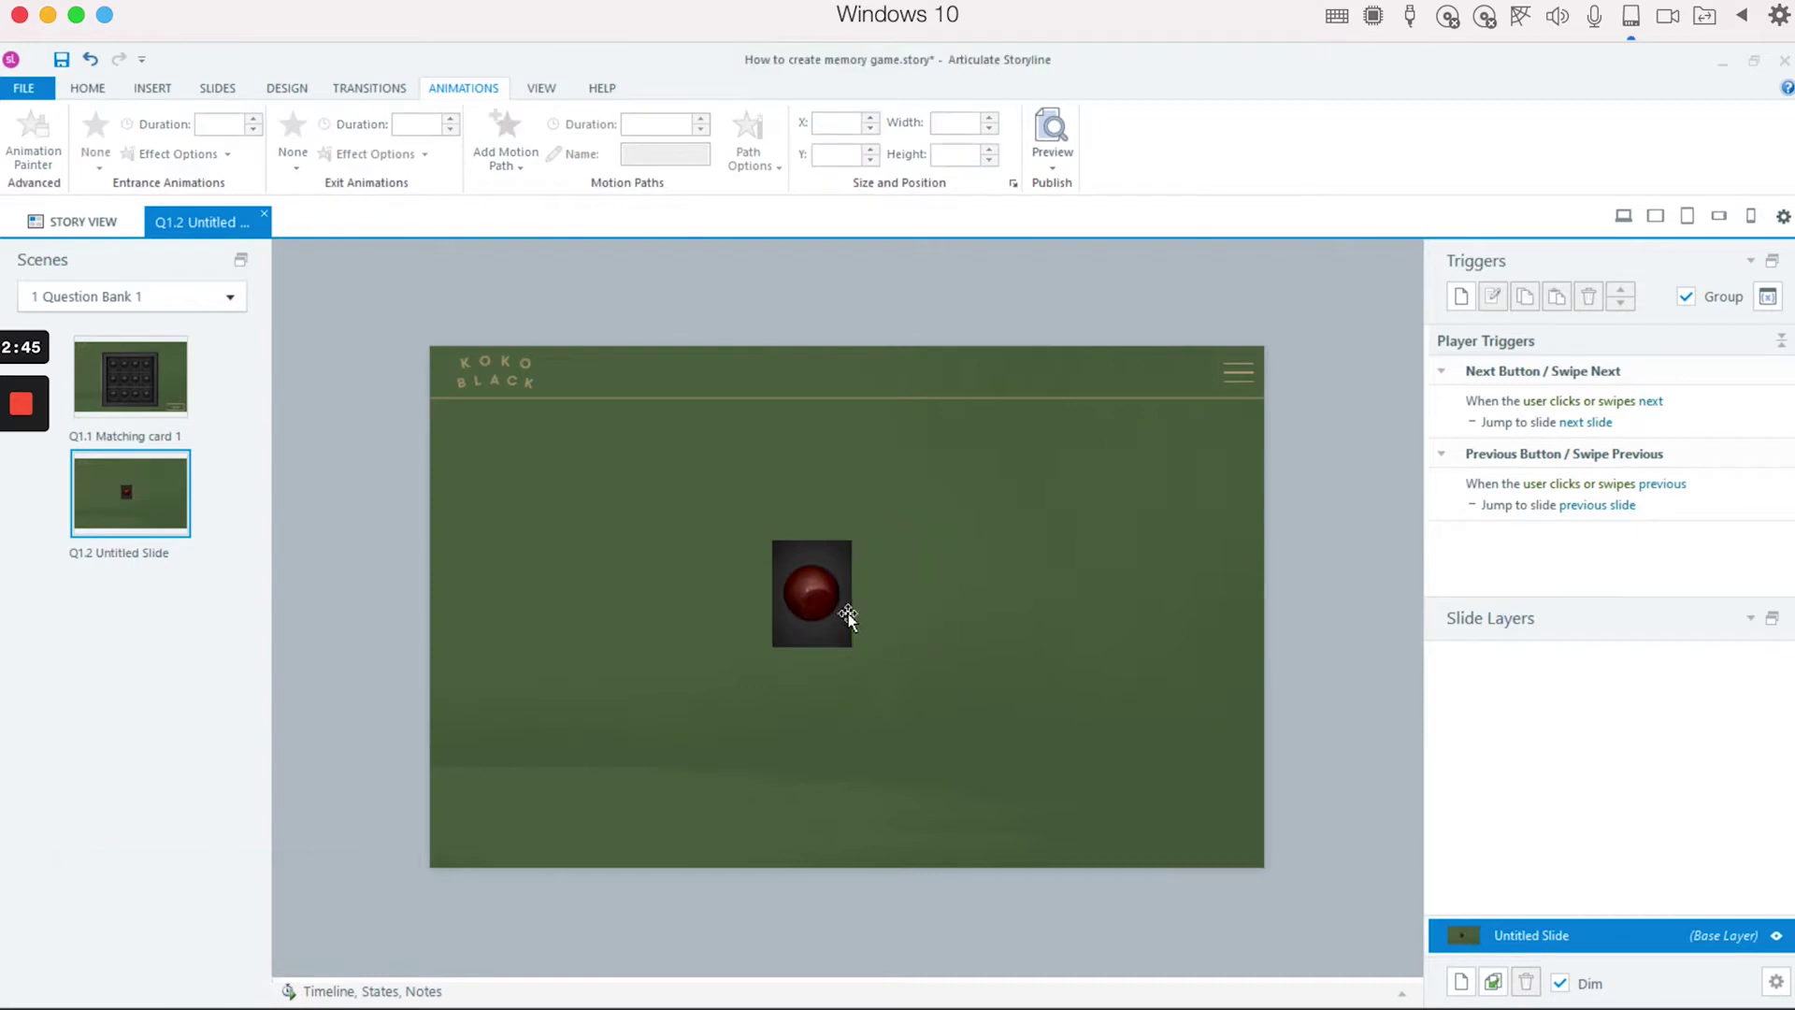
left_click(848, 613)
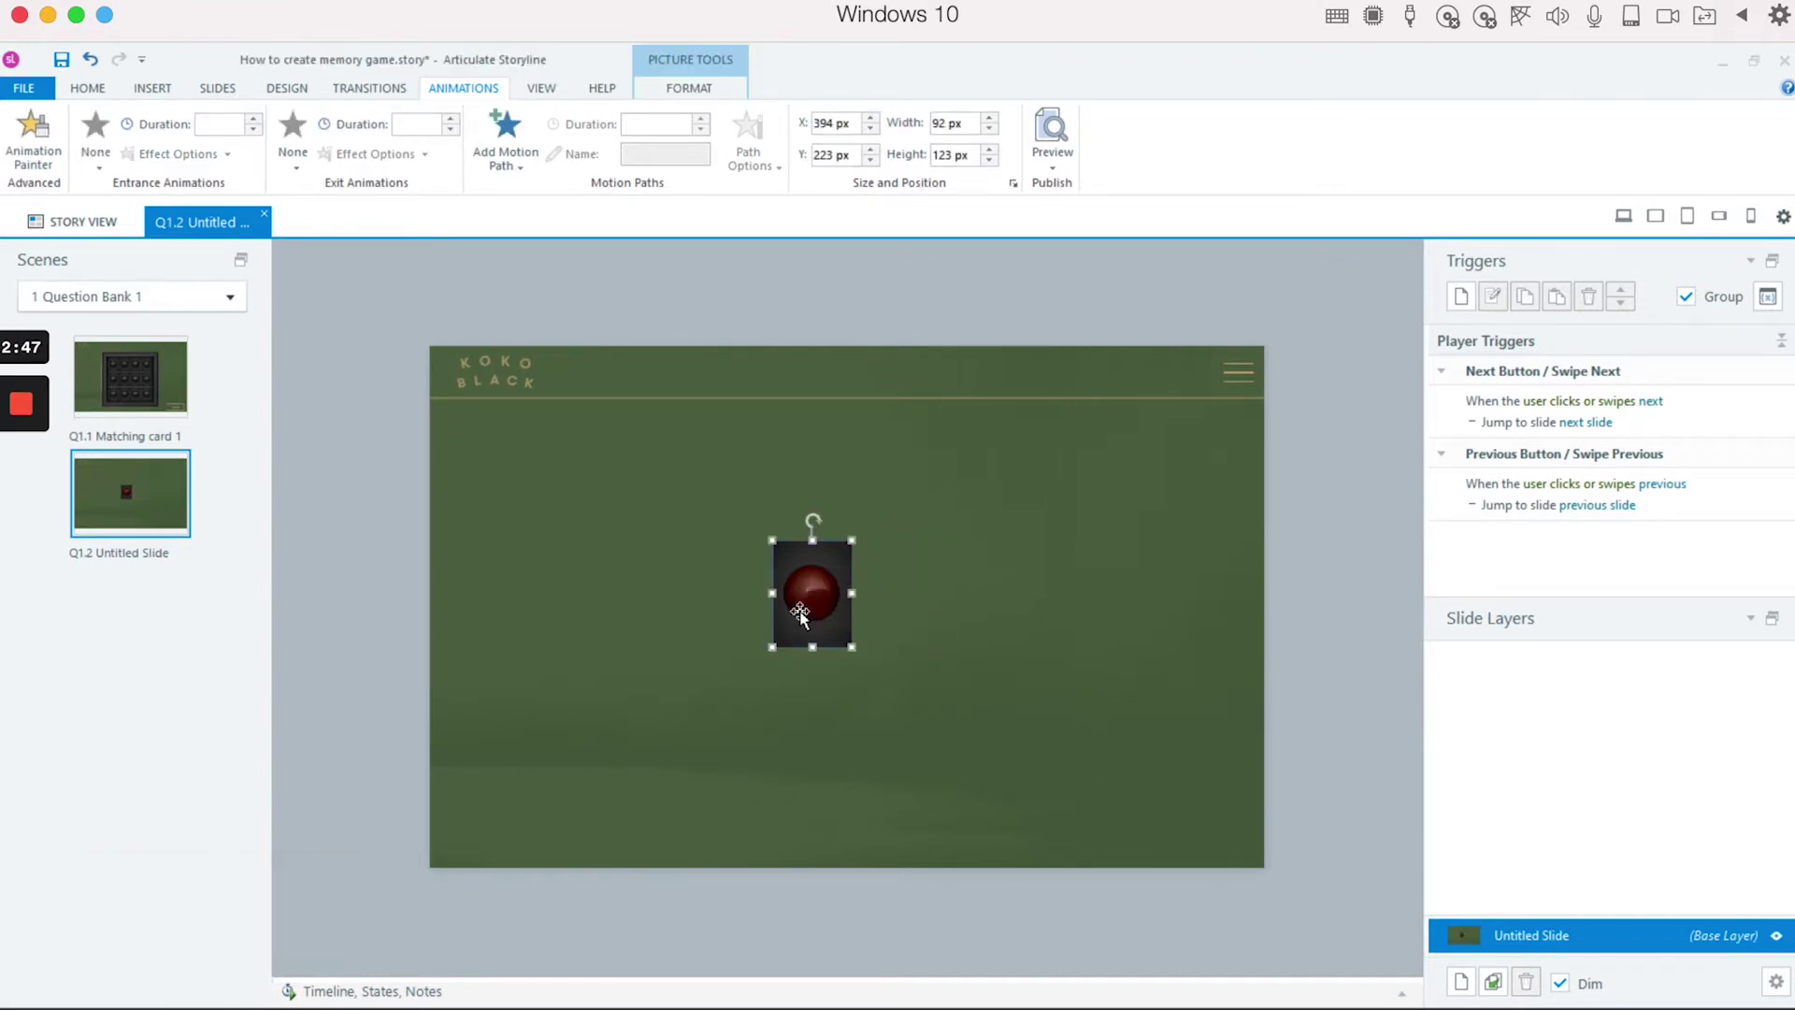
left_click(1402, 994)
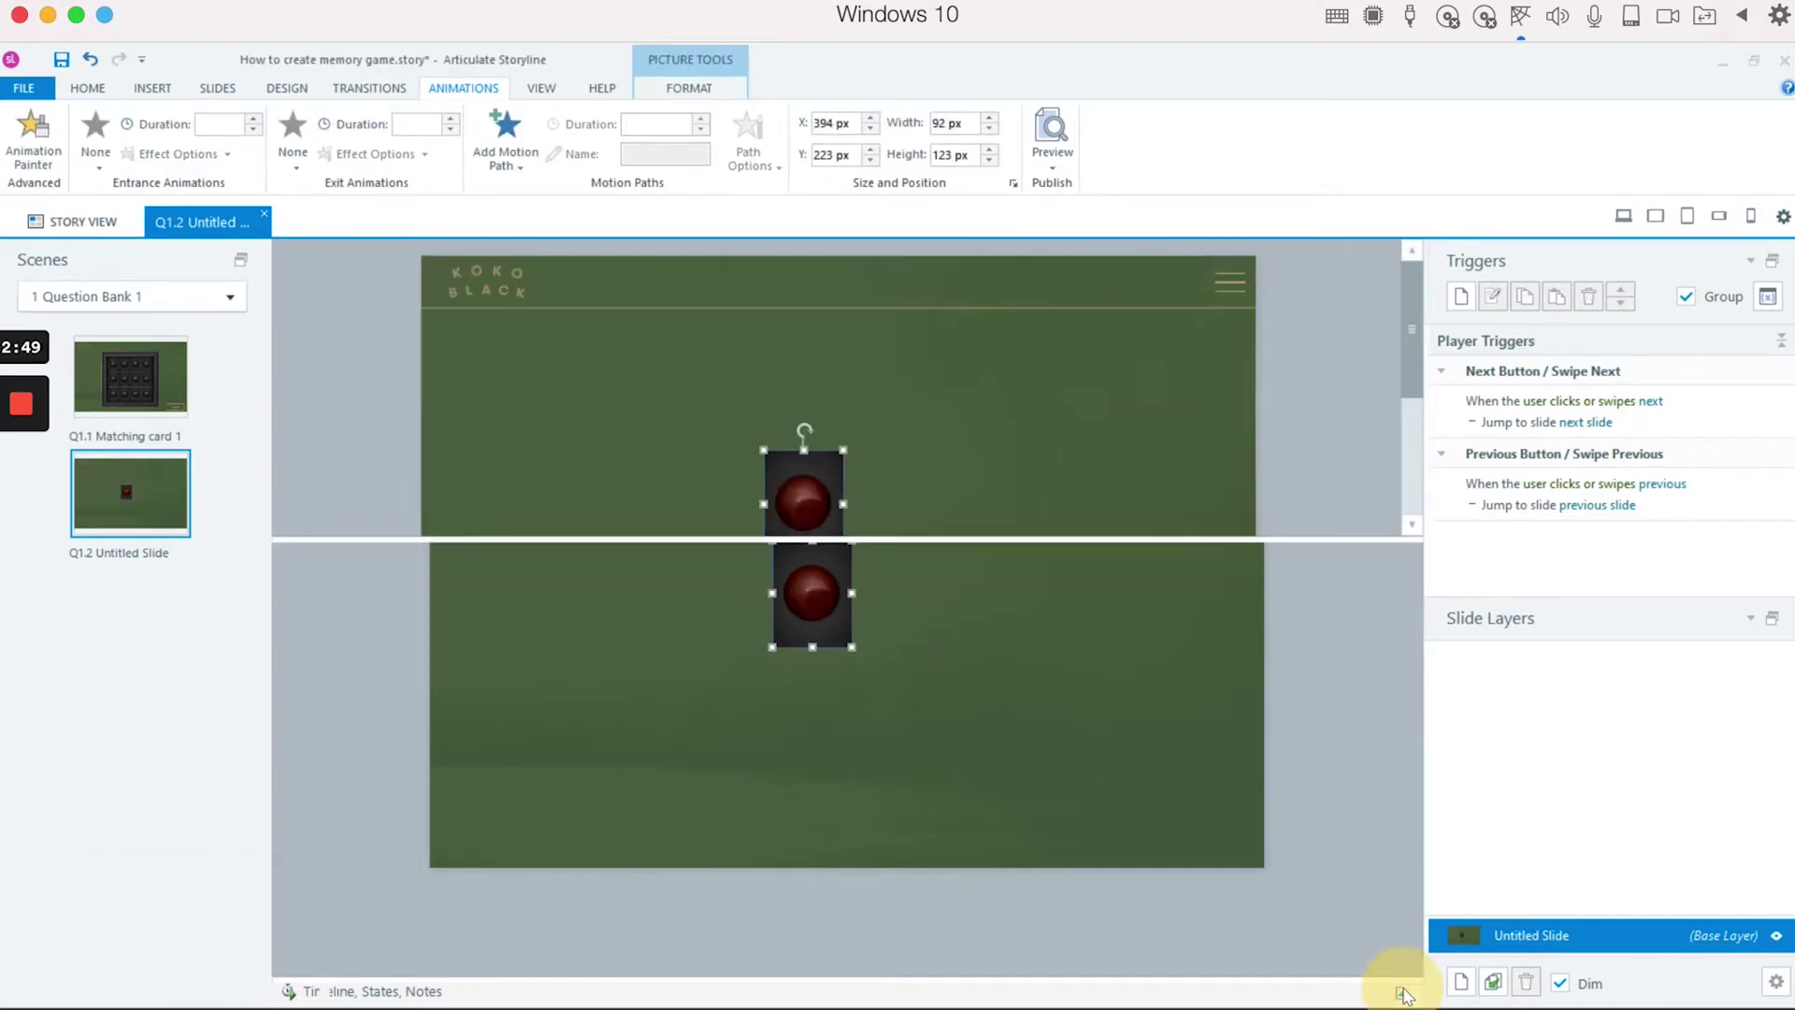
left_click(409, 558)
left_click(372, 608)
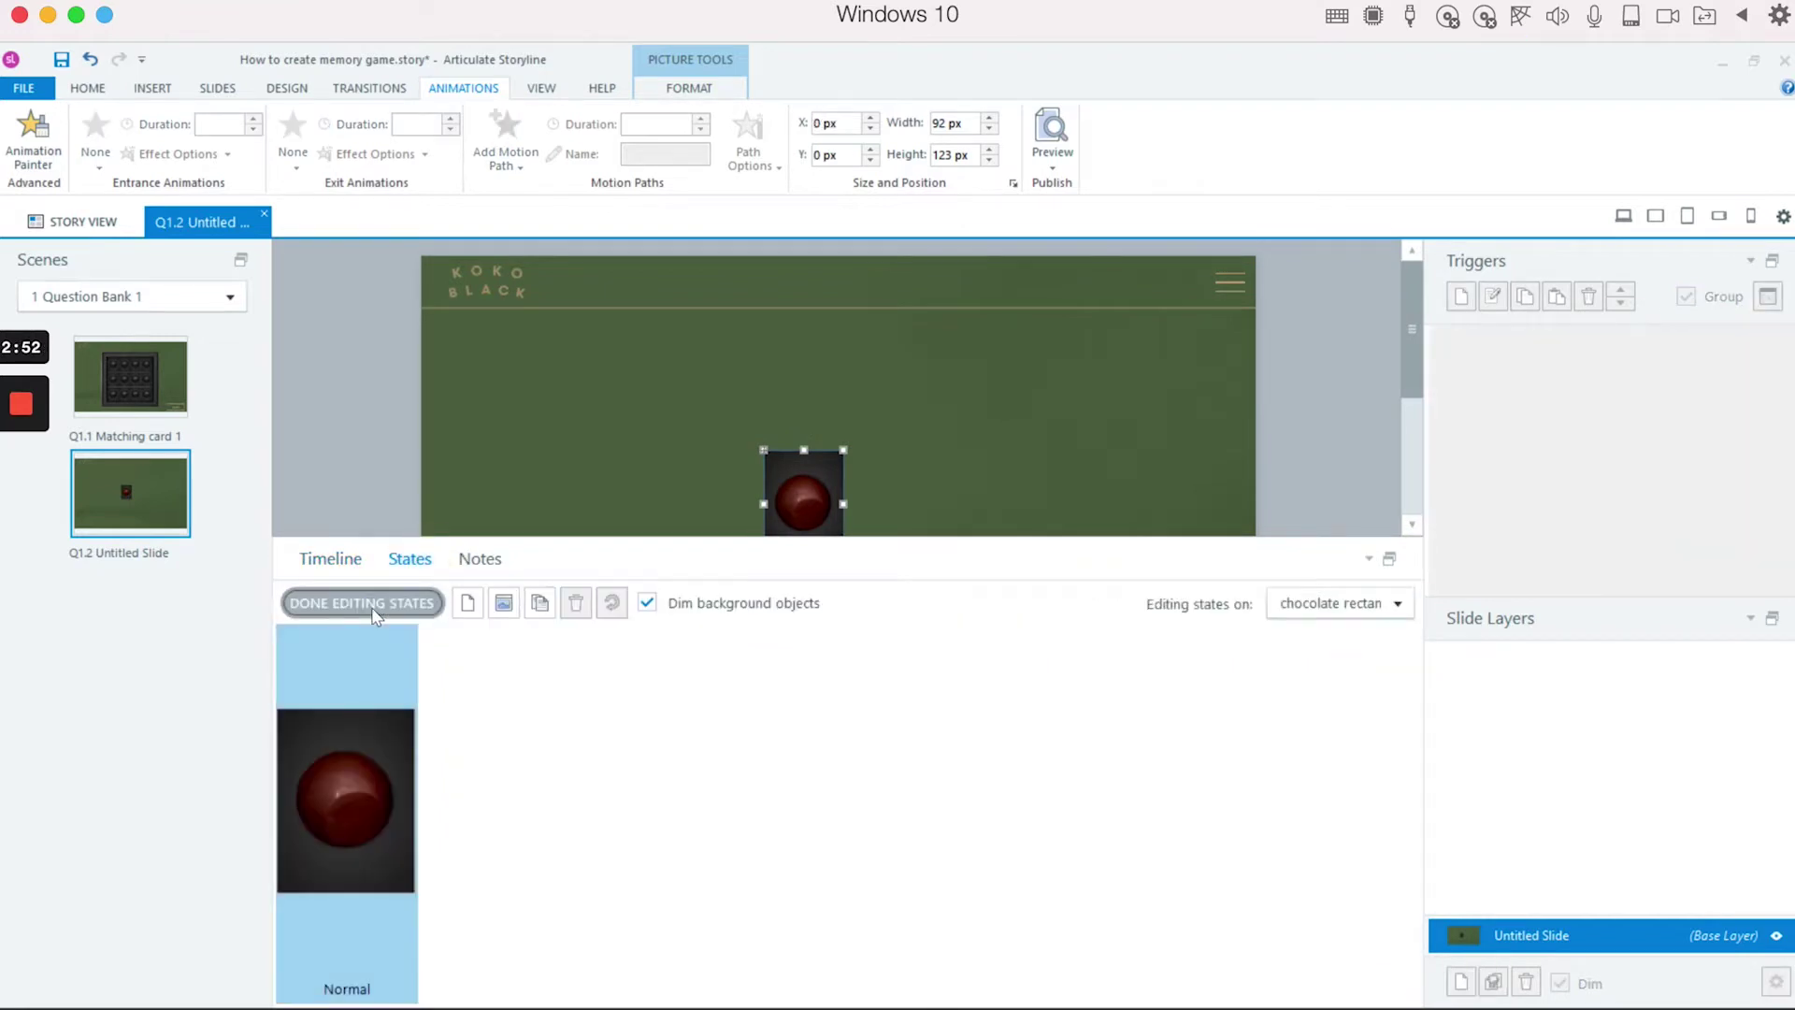
left_click(467, 603)
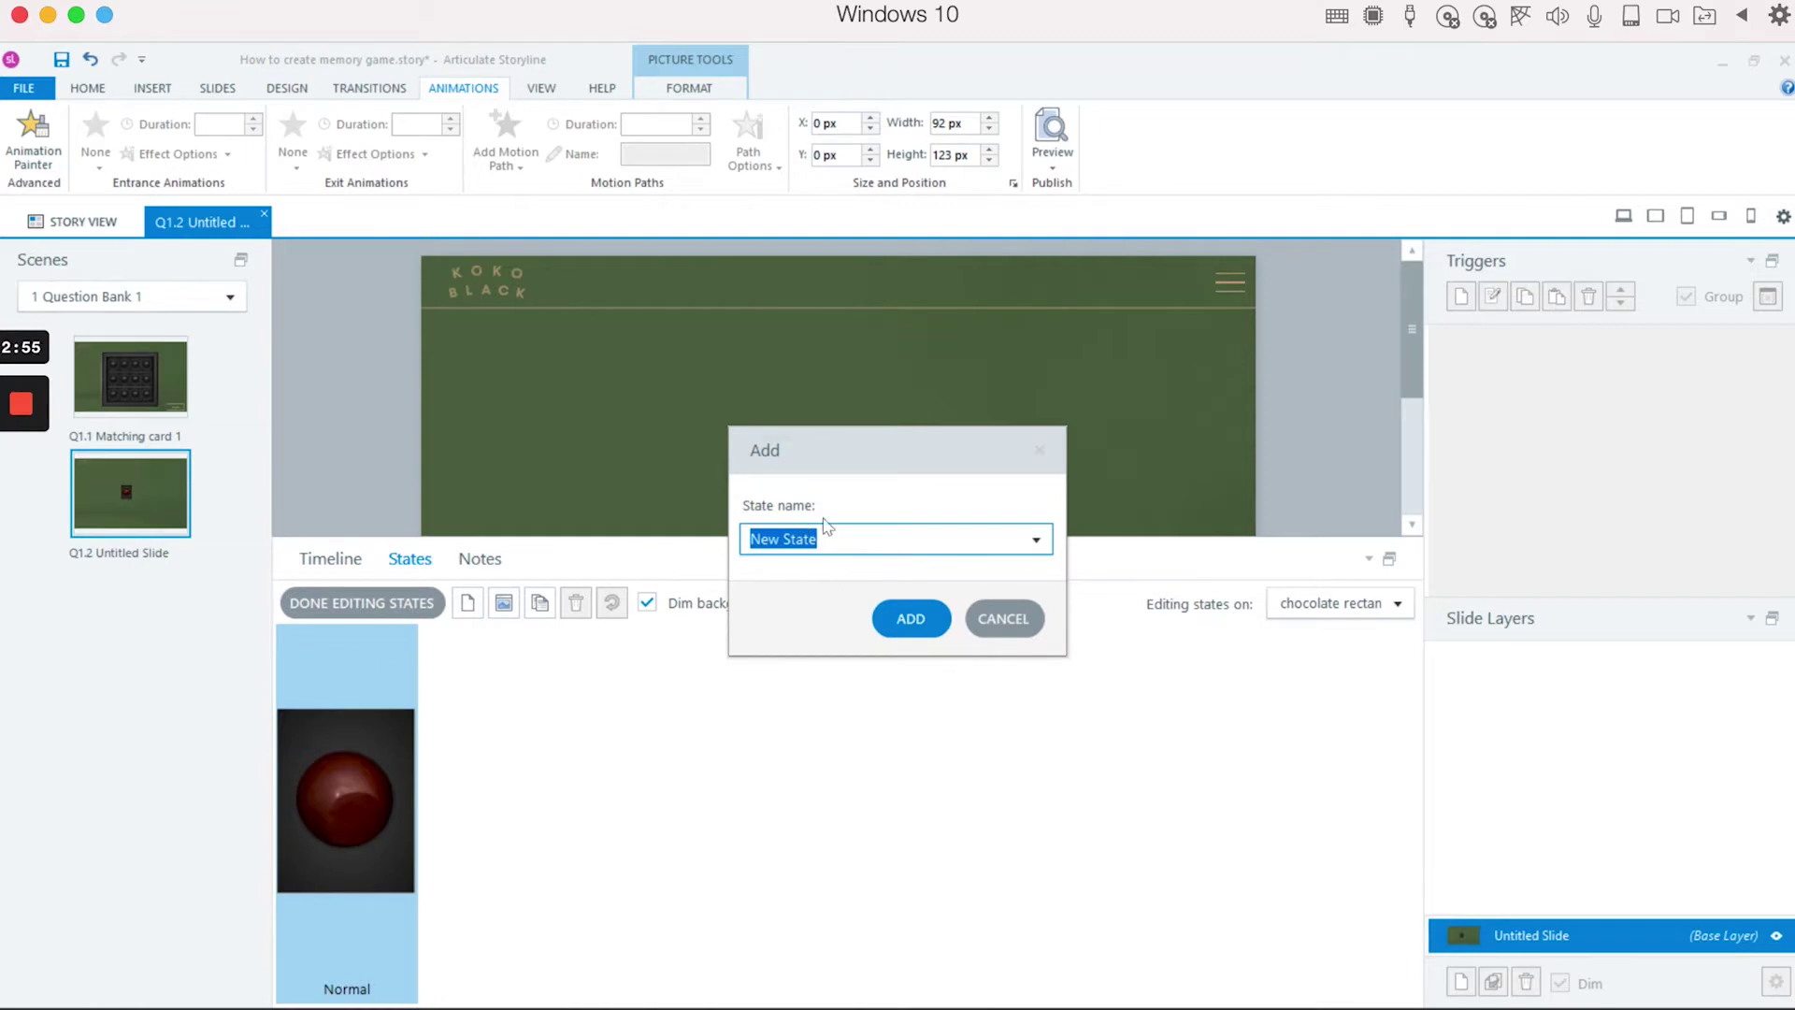
type("Flipped")
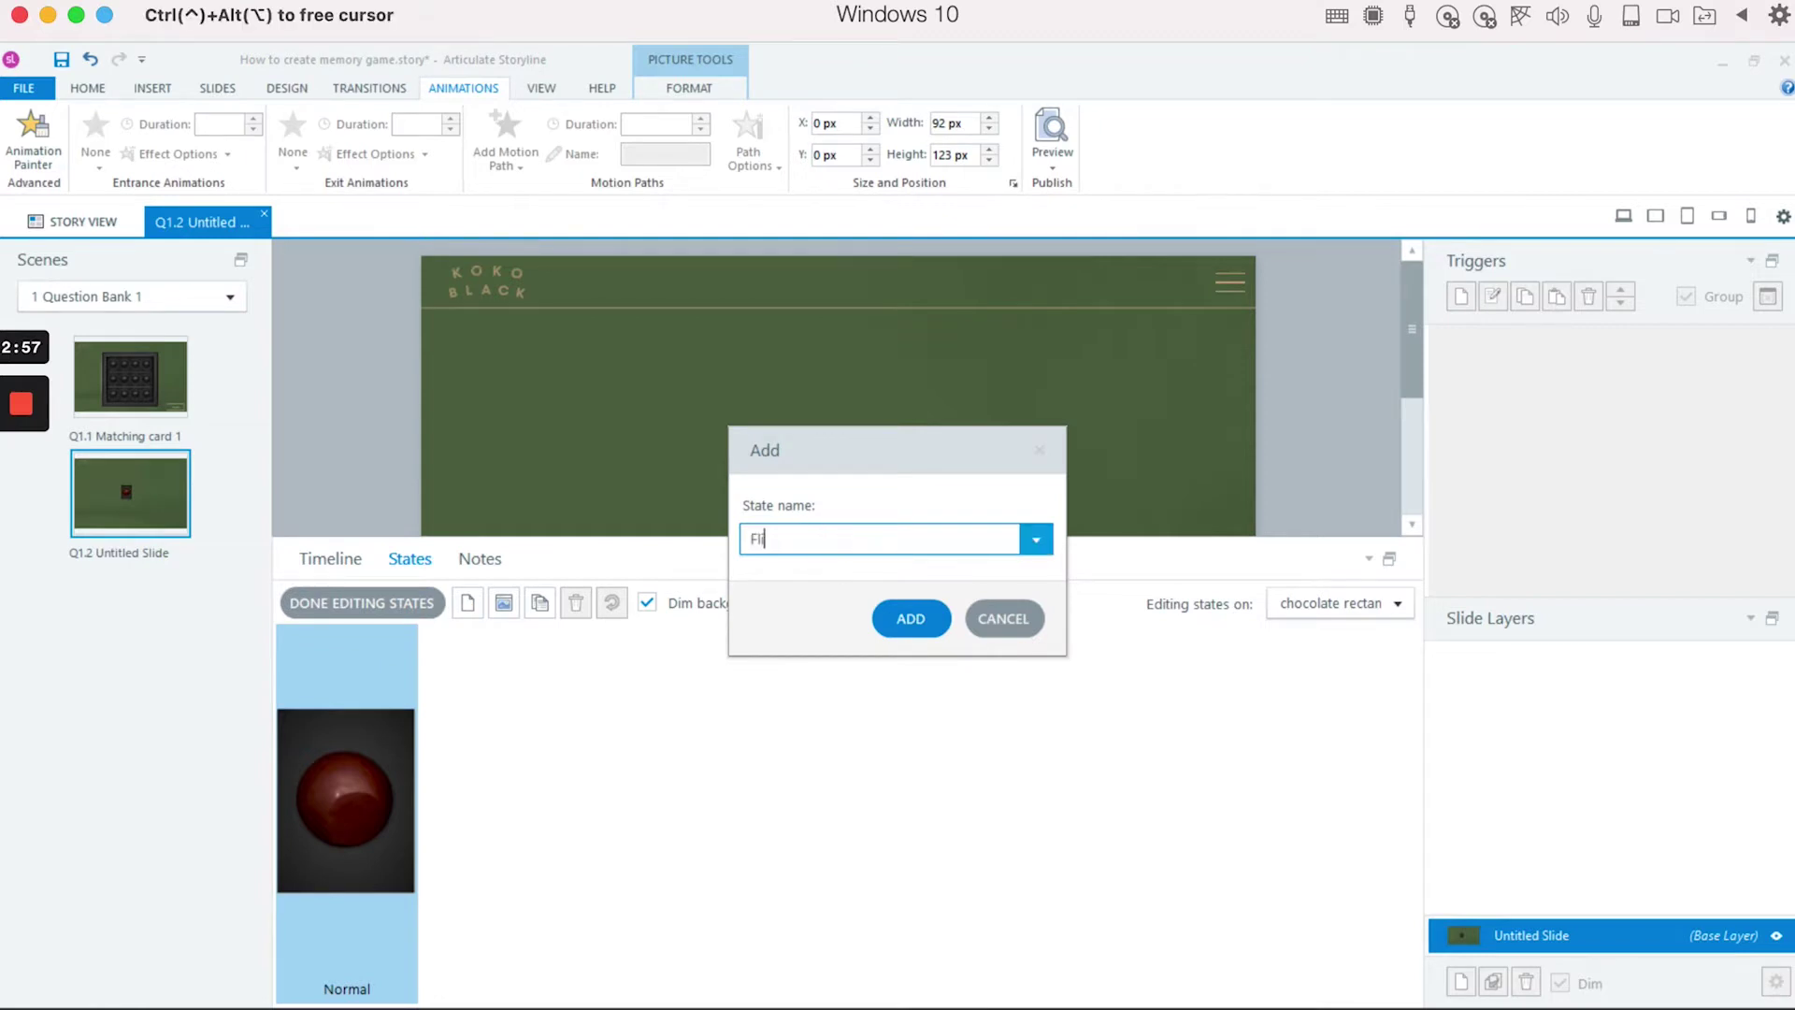
left_click(909, 619)
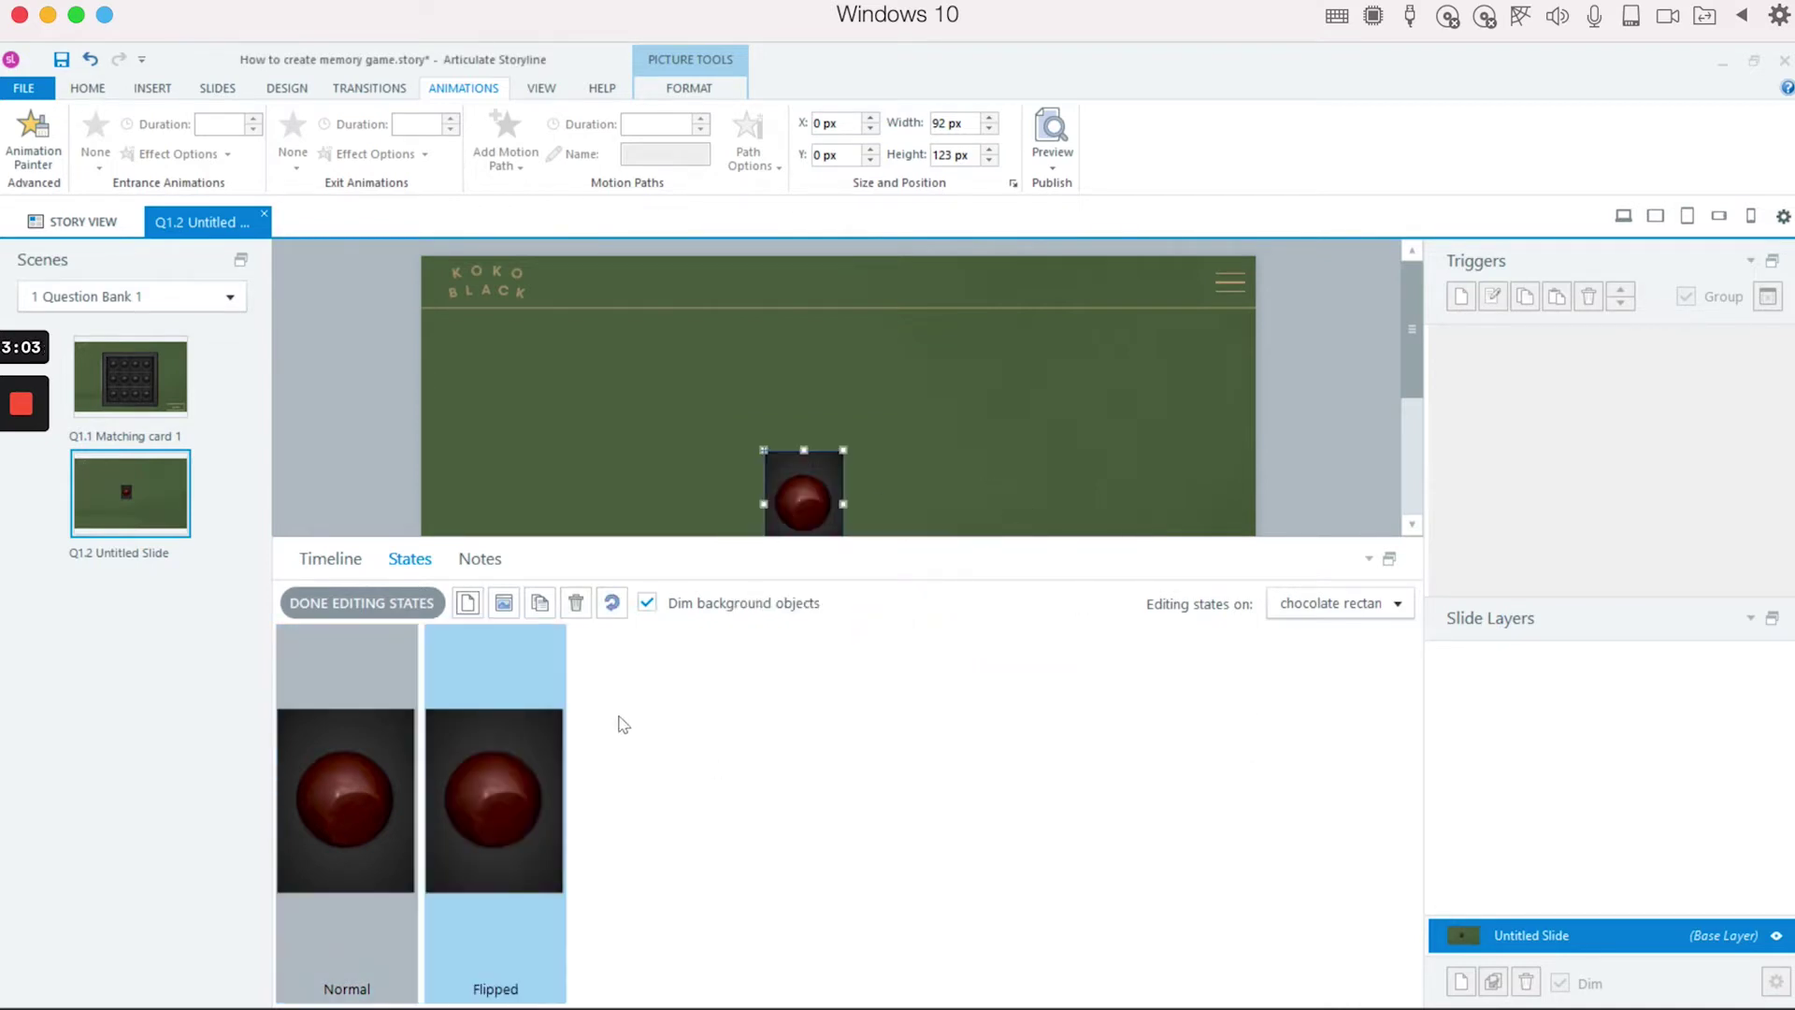
Replace the Flipped state's chocolate image with the Macadamia image aligned over the card.
left_click(789, 485)
key("Delete")
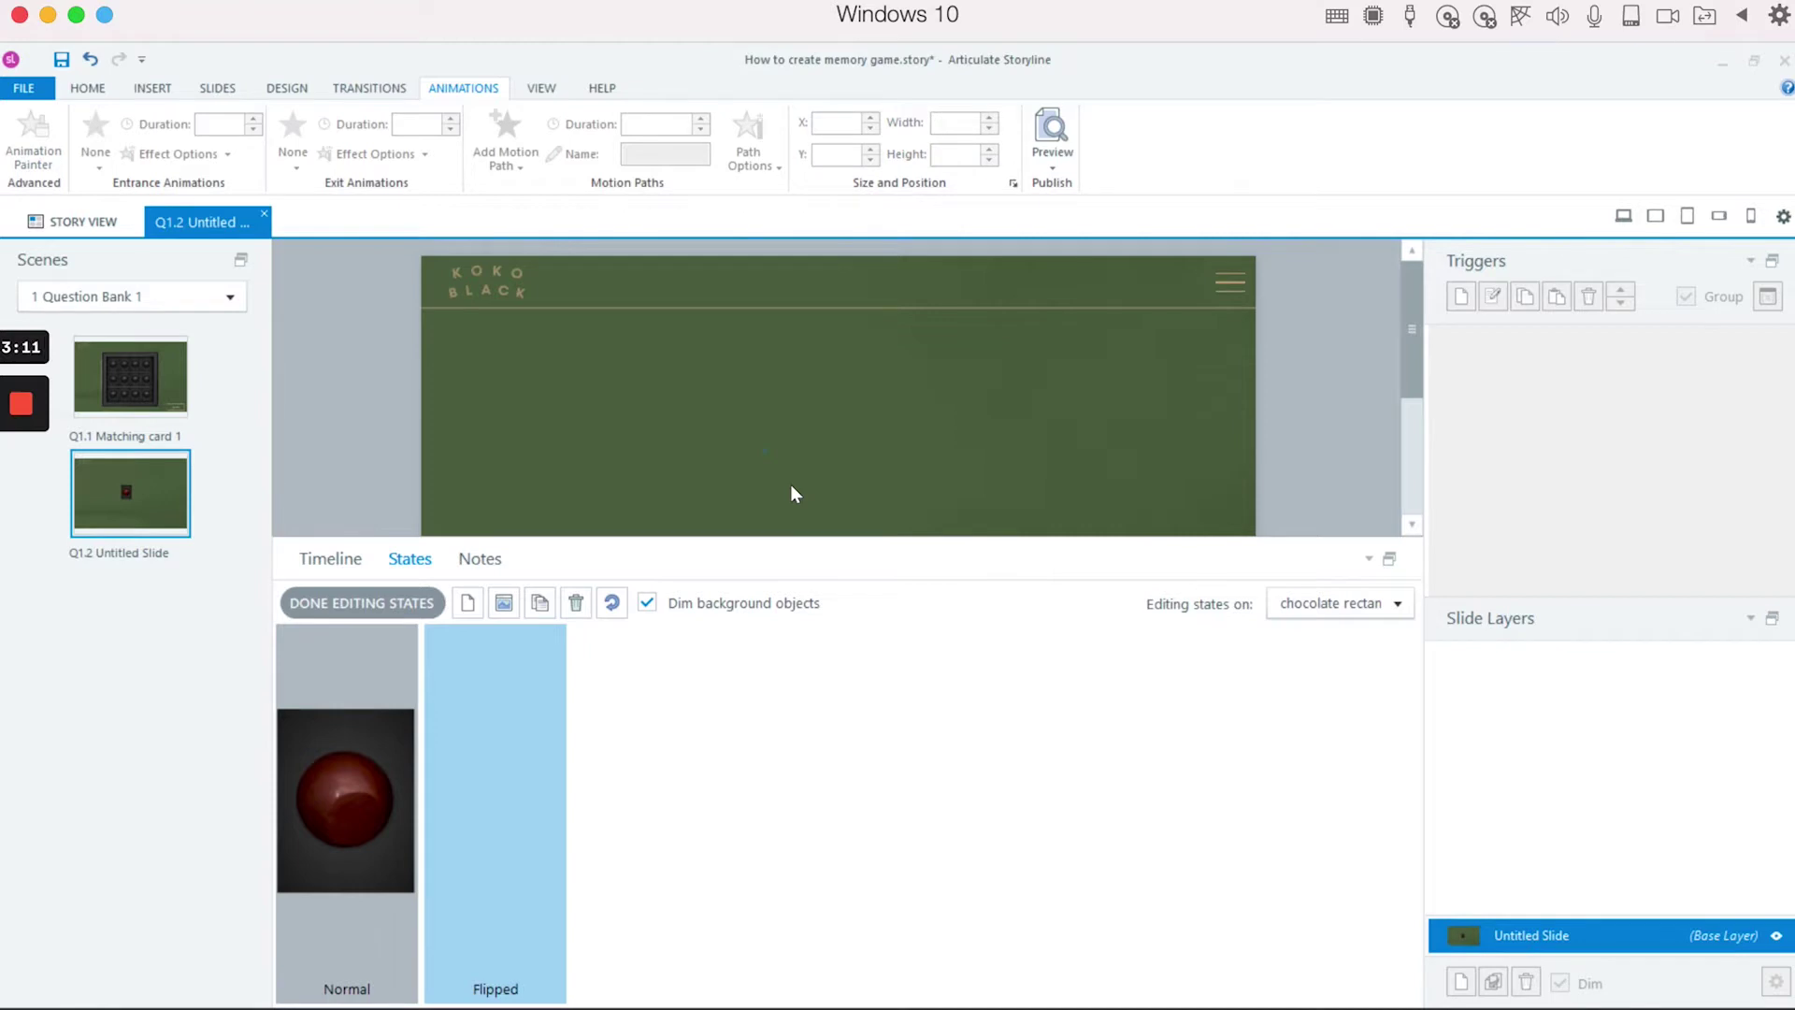
key("ctrl+v")
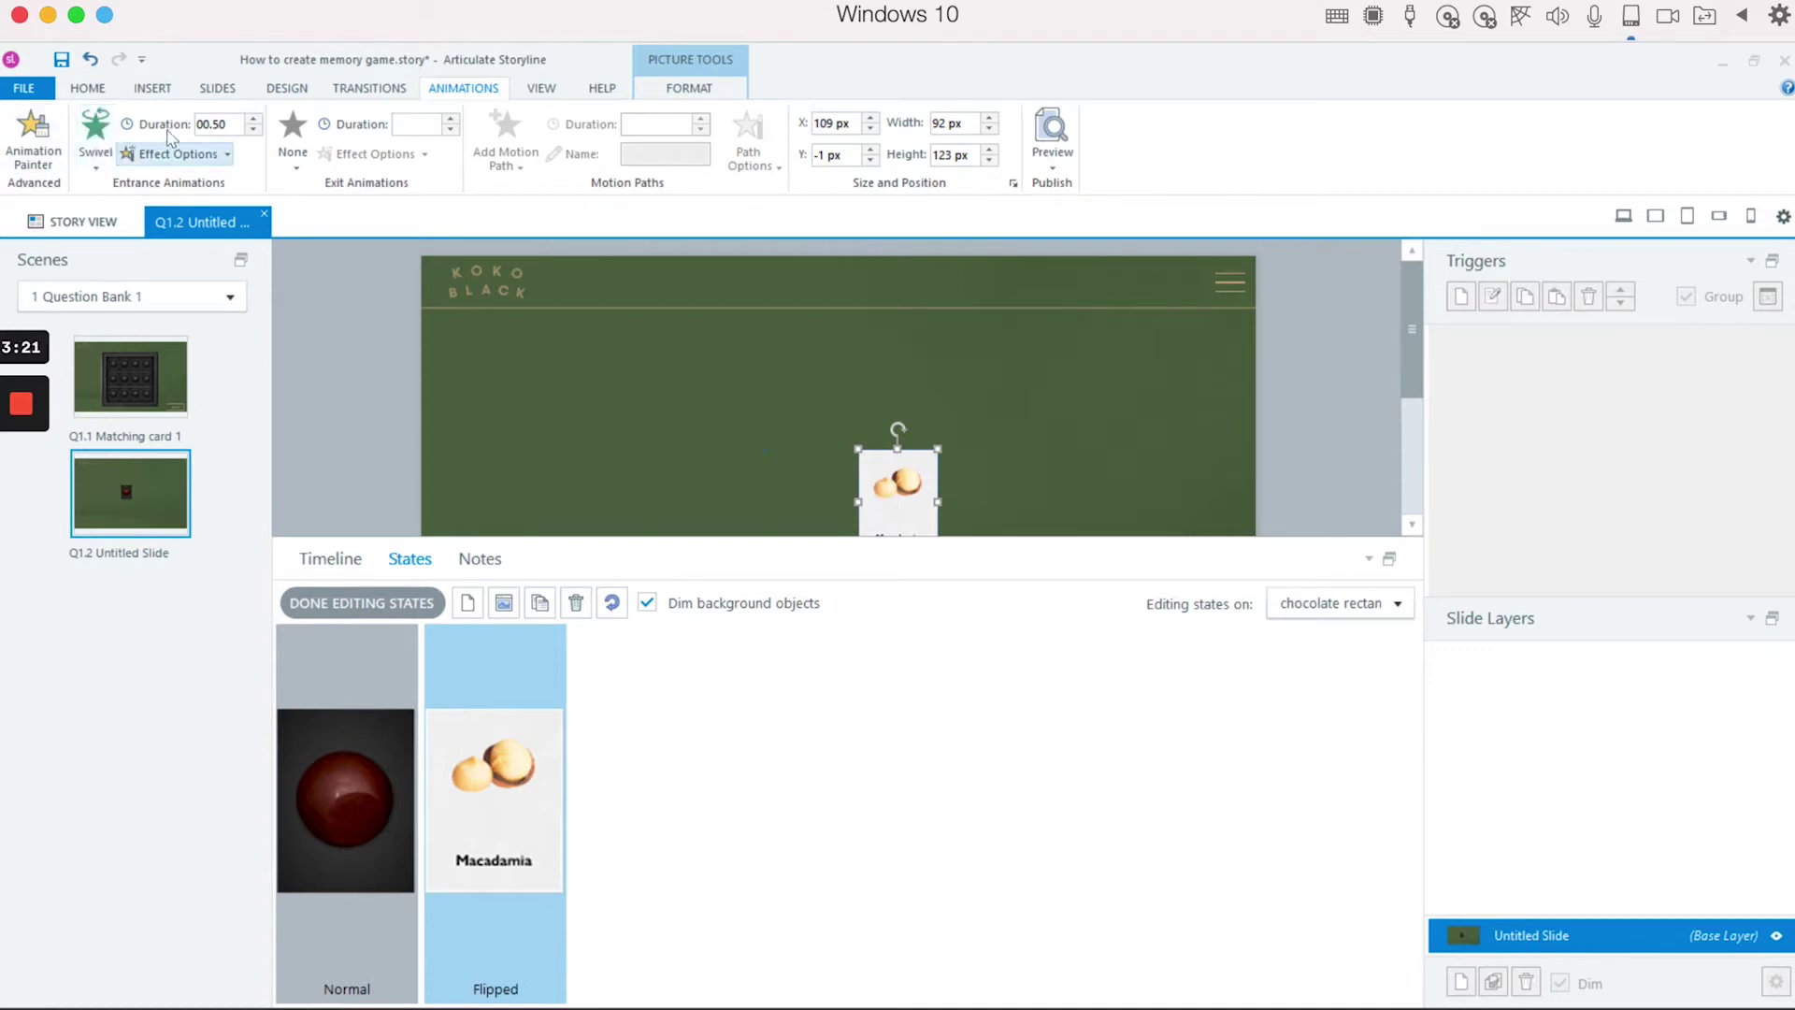
left_click_drag(884, 495, 787, 493)
left_click(955, 496)
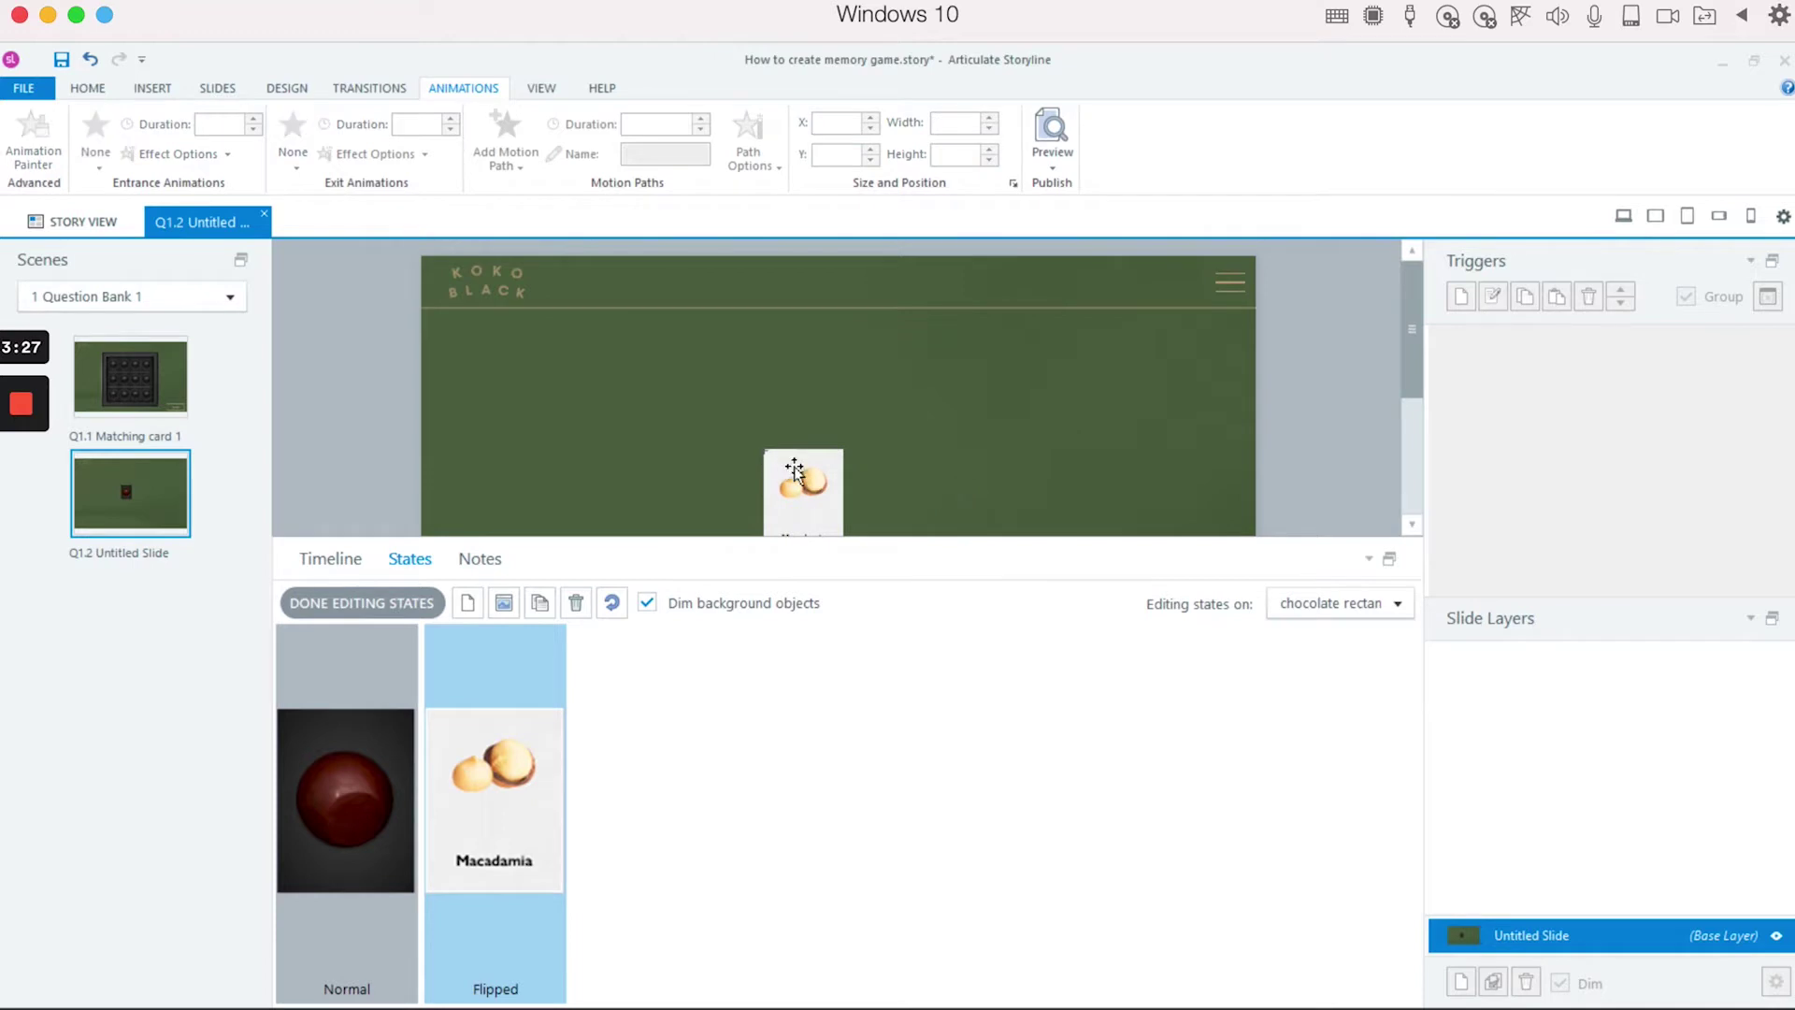
left_click(794, 469)
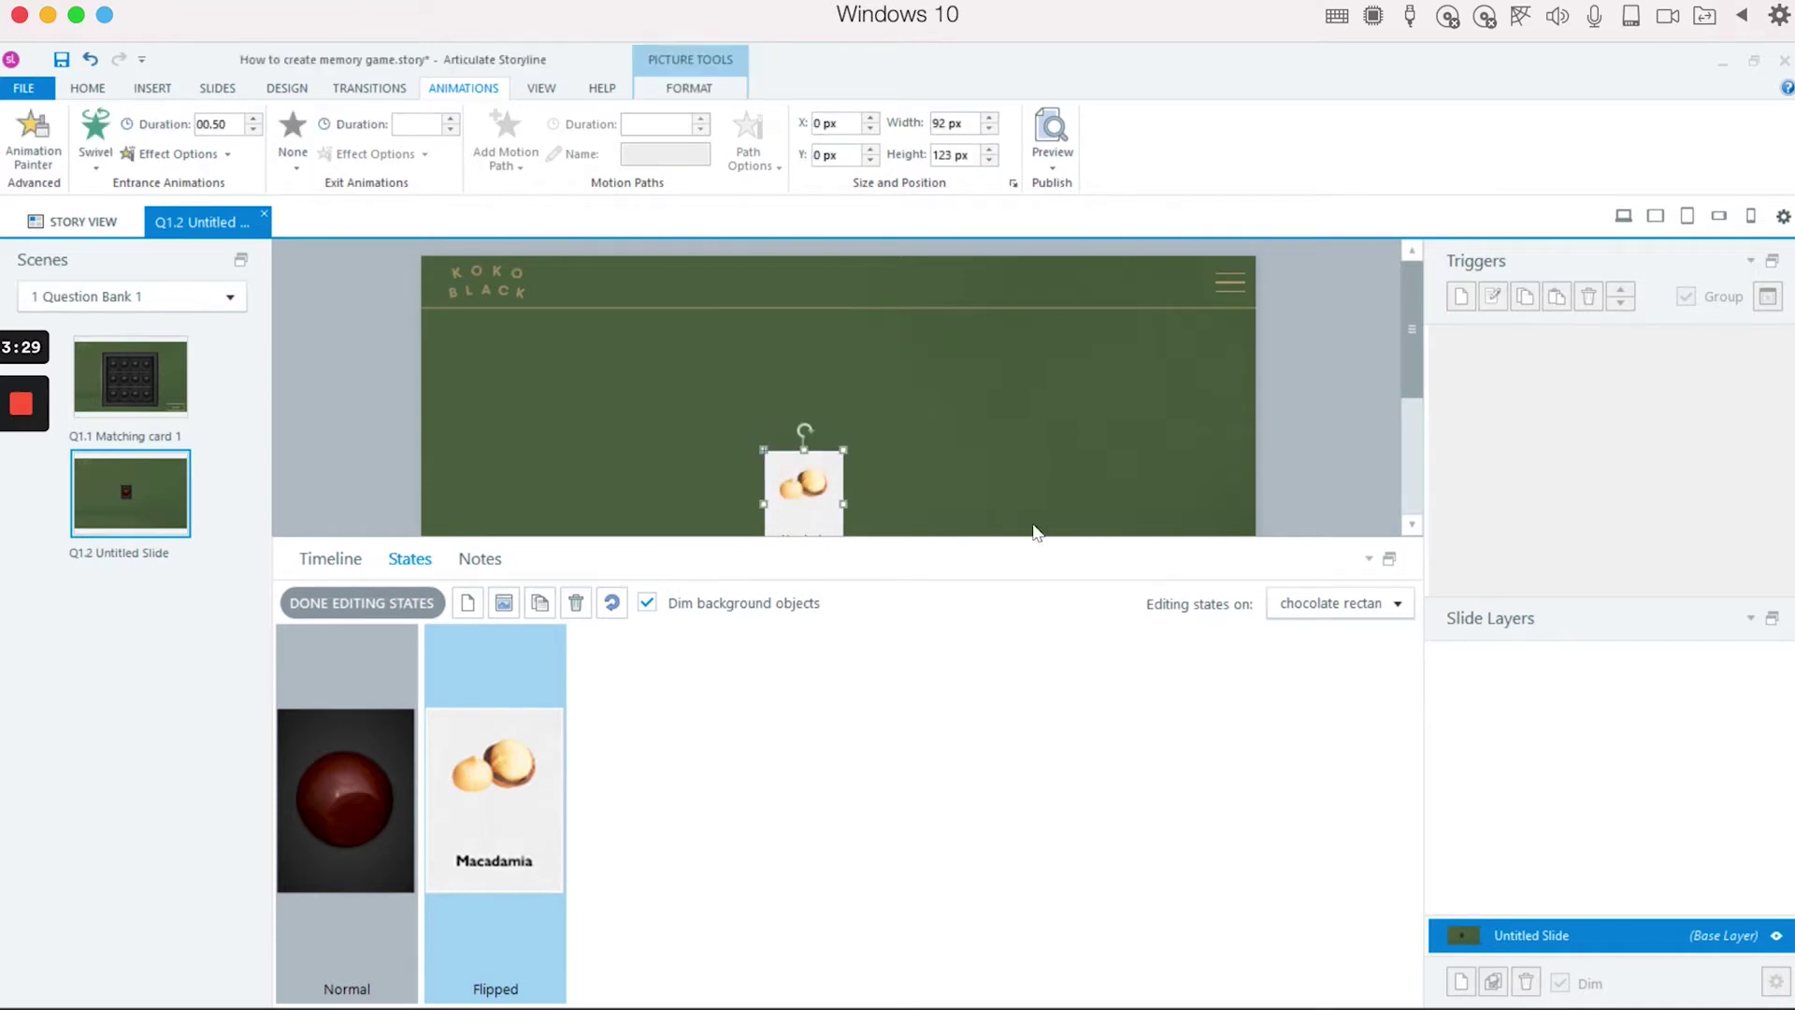
left_click(1034, 530)
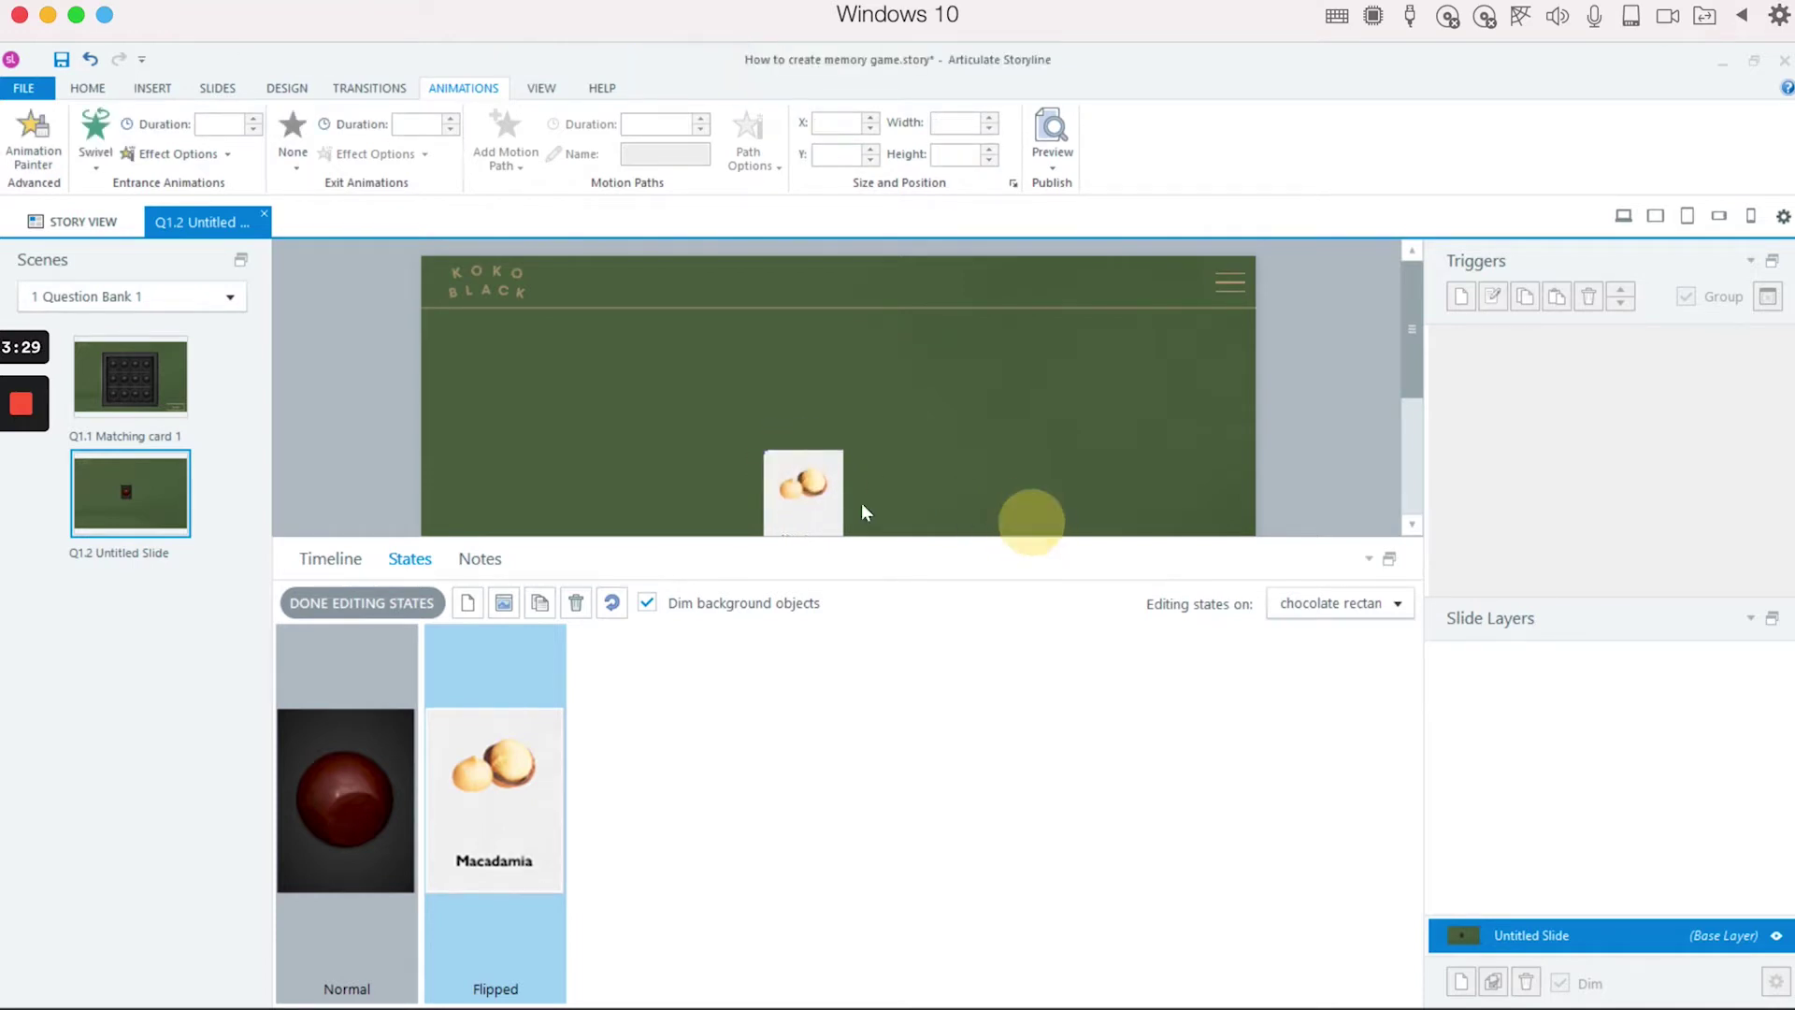
left_click(396, 603)
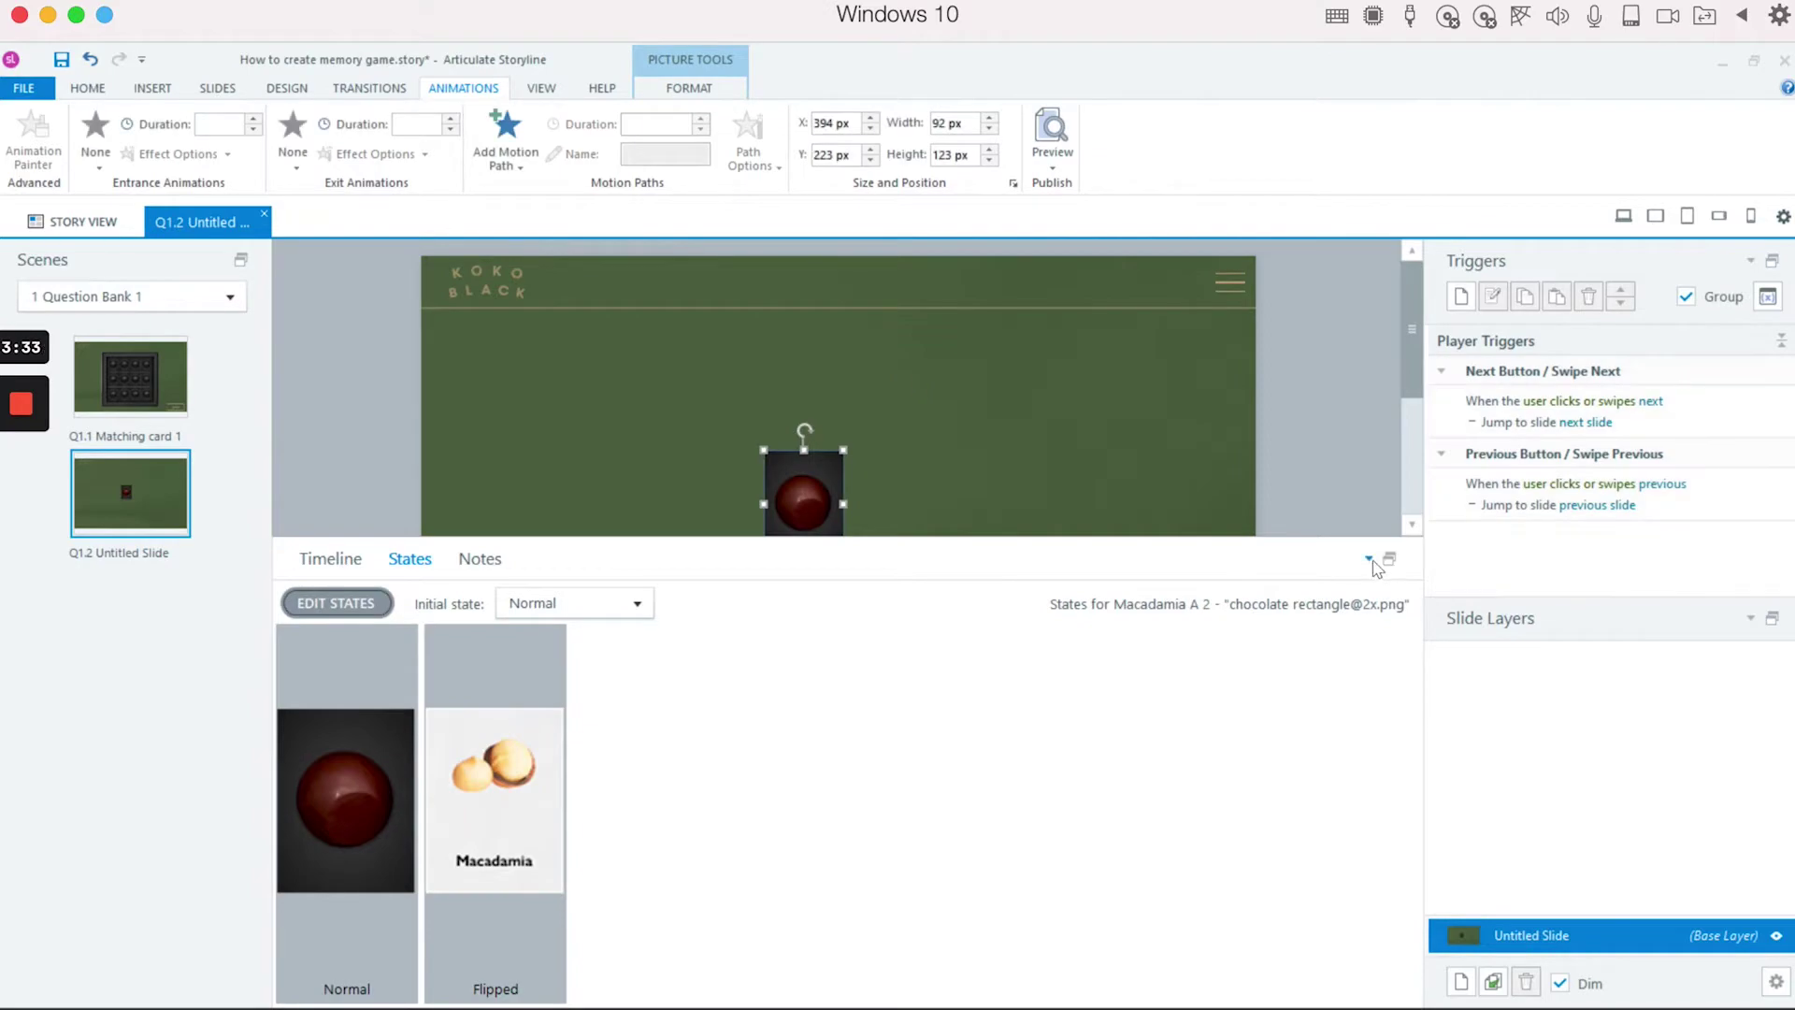
Add a trigger changing Macadamia A 2 to Flipped when clicked, then preview the slide.
left_click(1371, 560)
left_click(1461, 296)
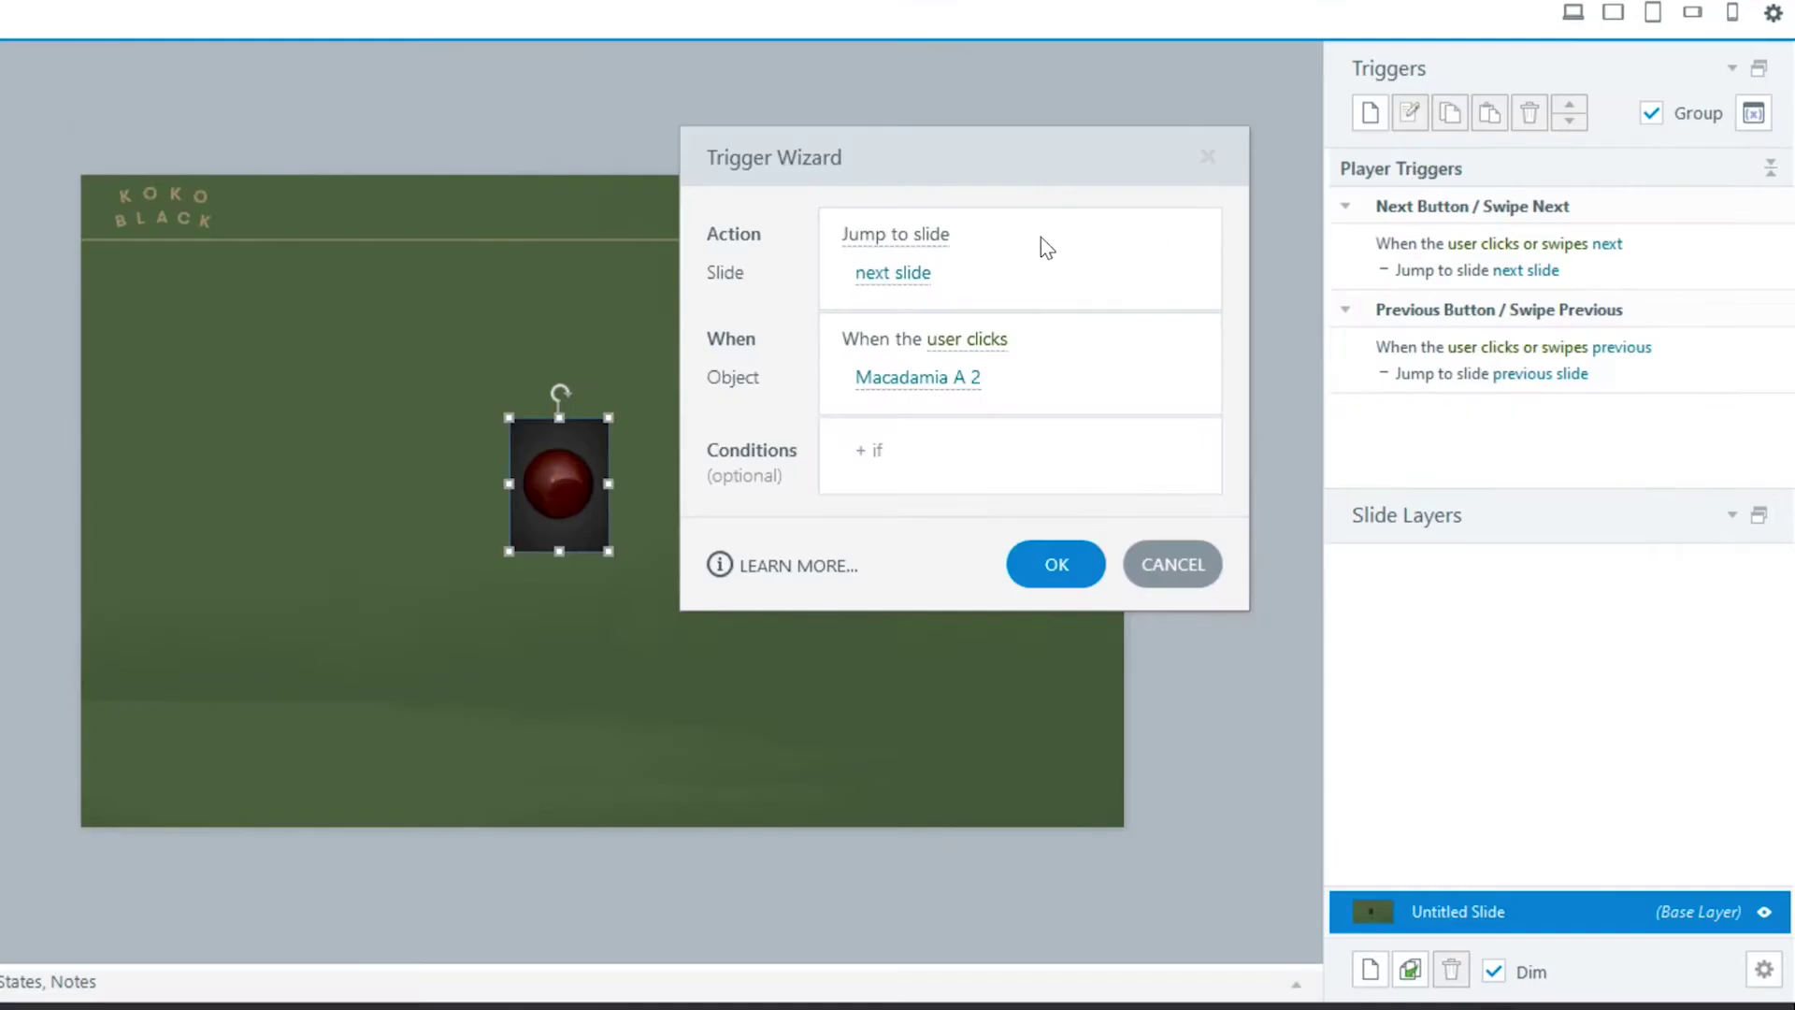
left_click(905, 245)
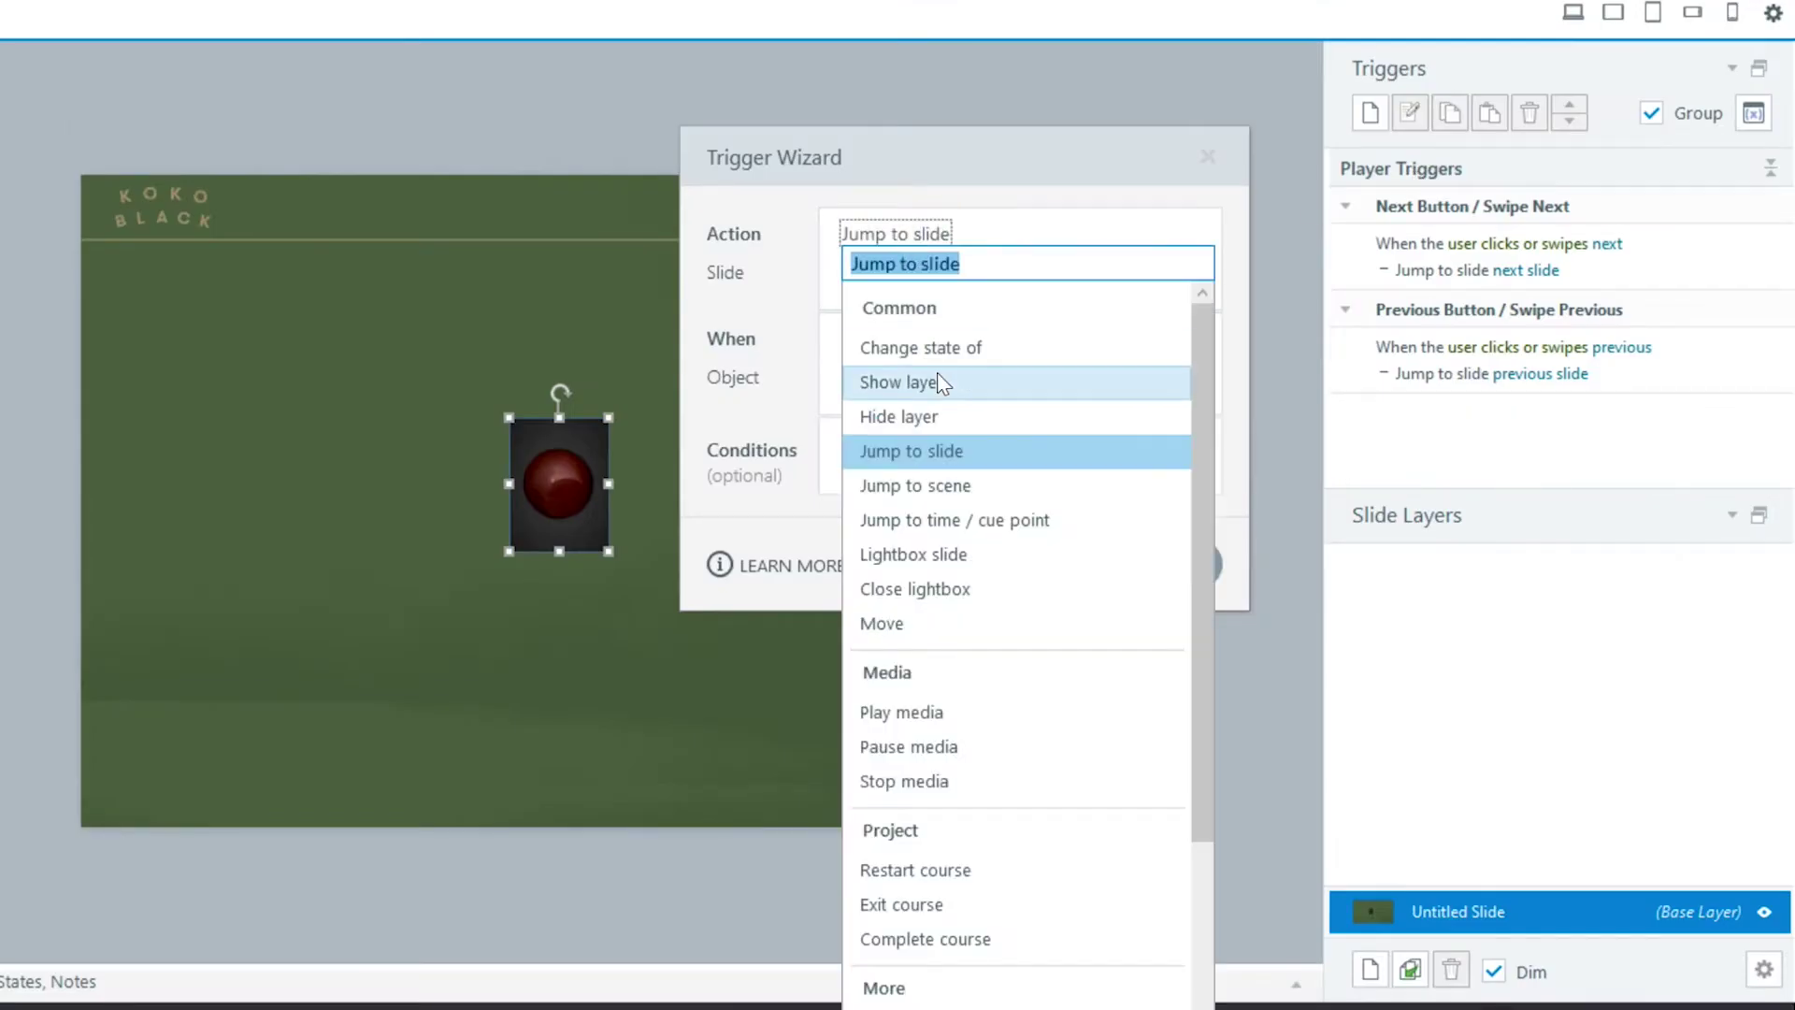
left_click(902, 346)
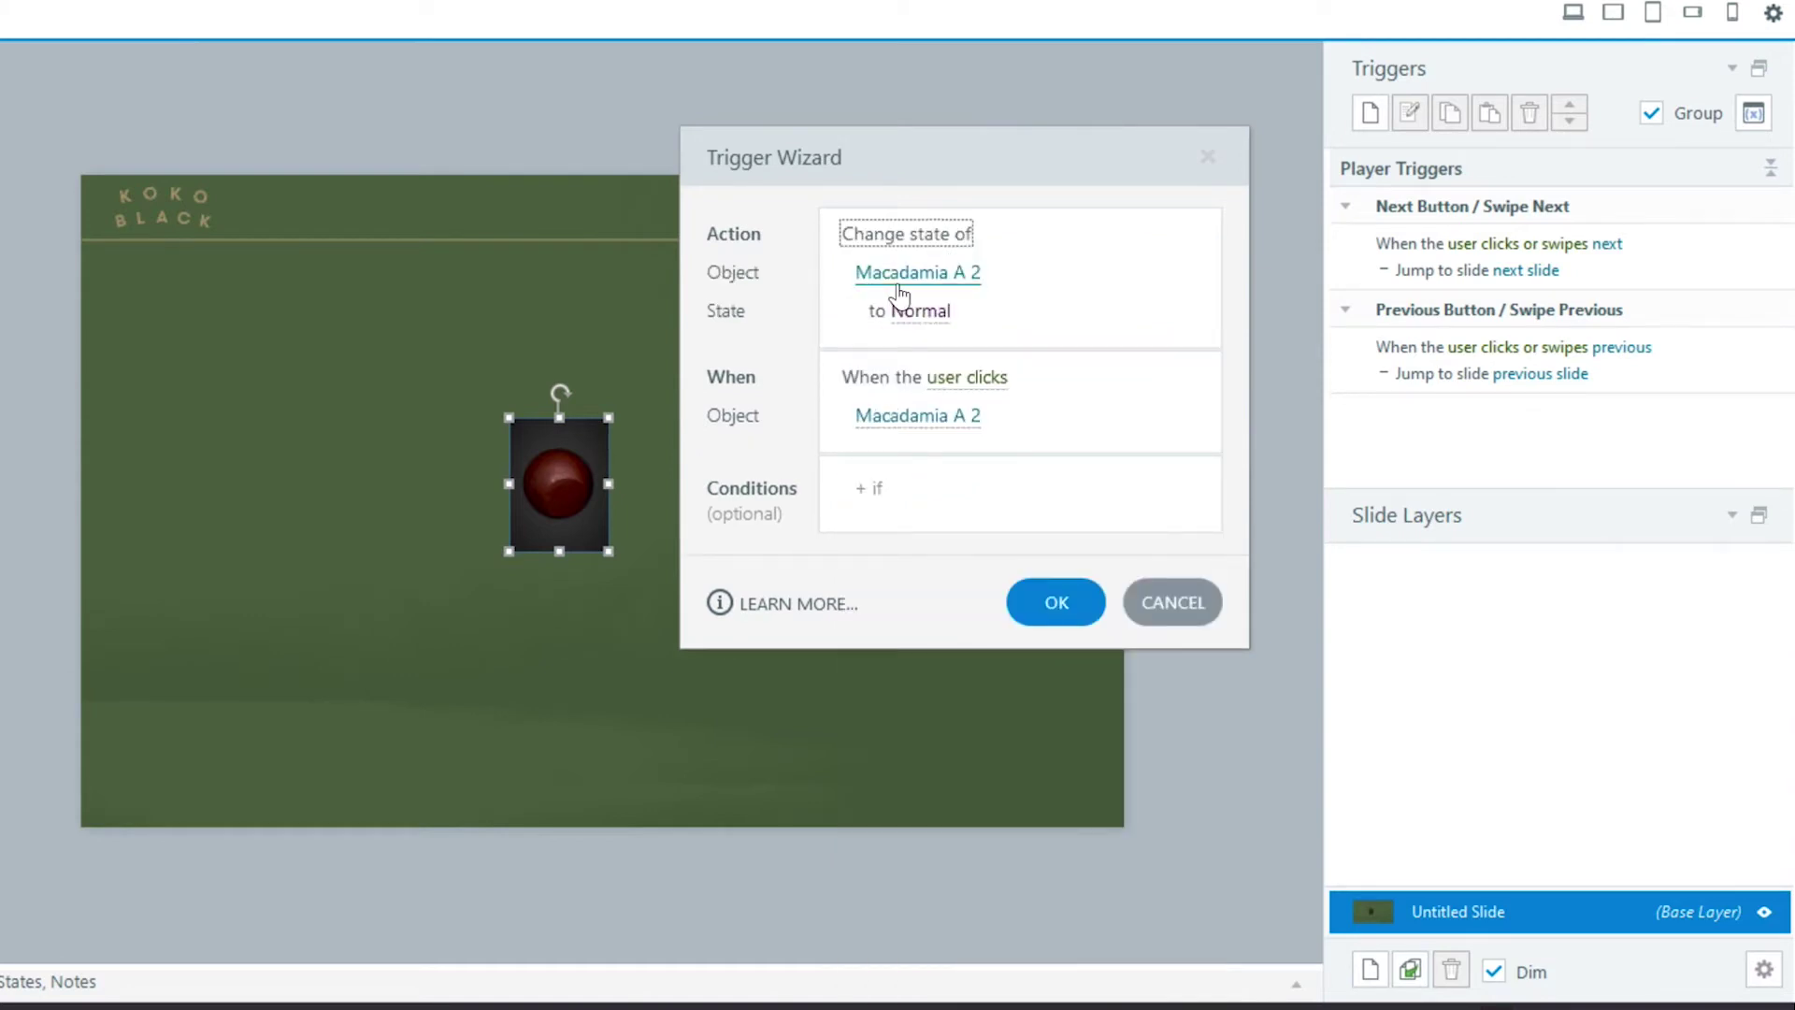
left_click(900, 290)
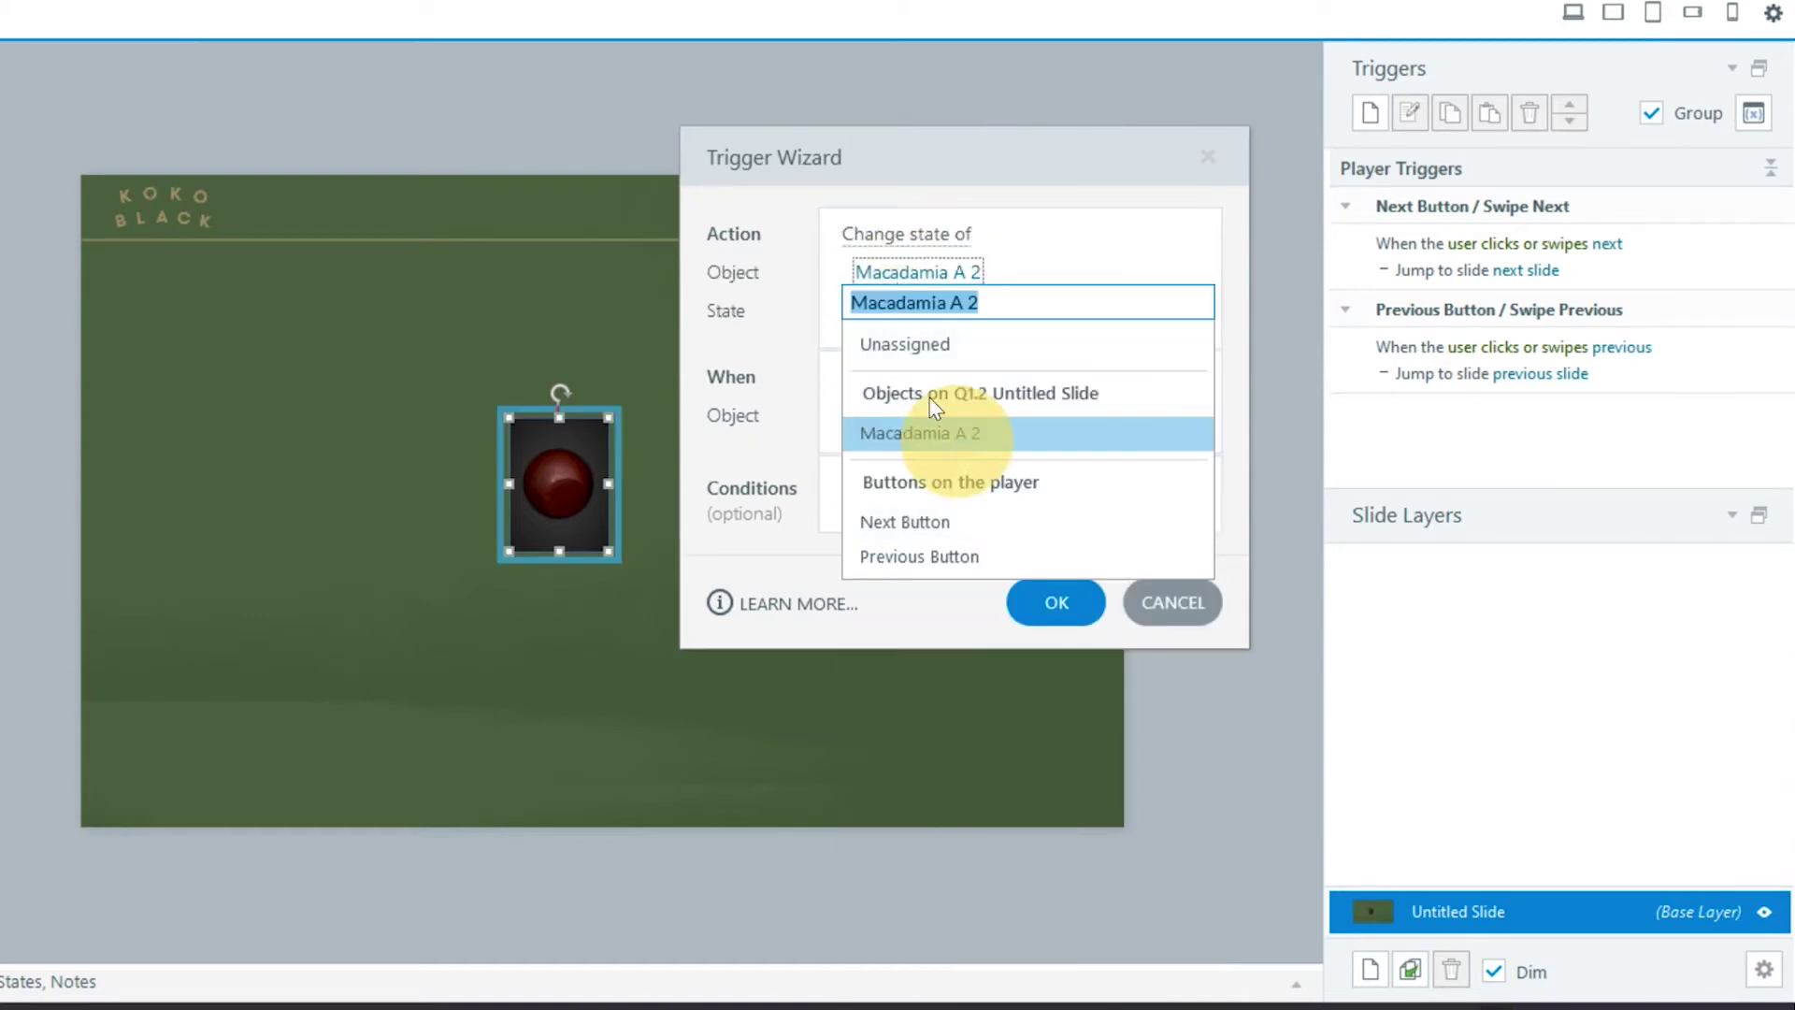
left_click(957, 436)
left_click(914, 310)
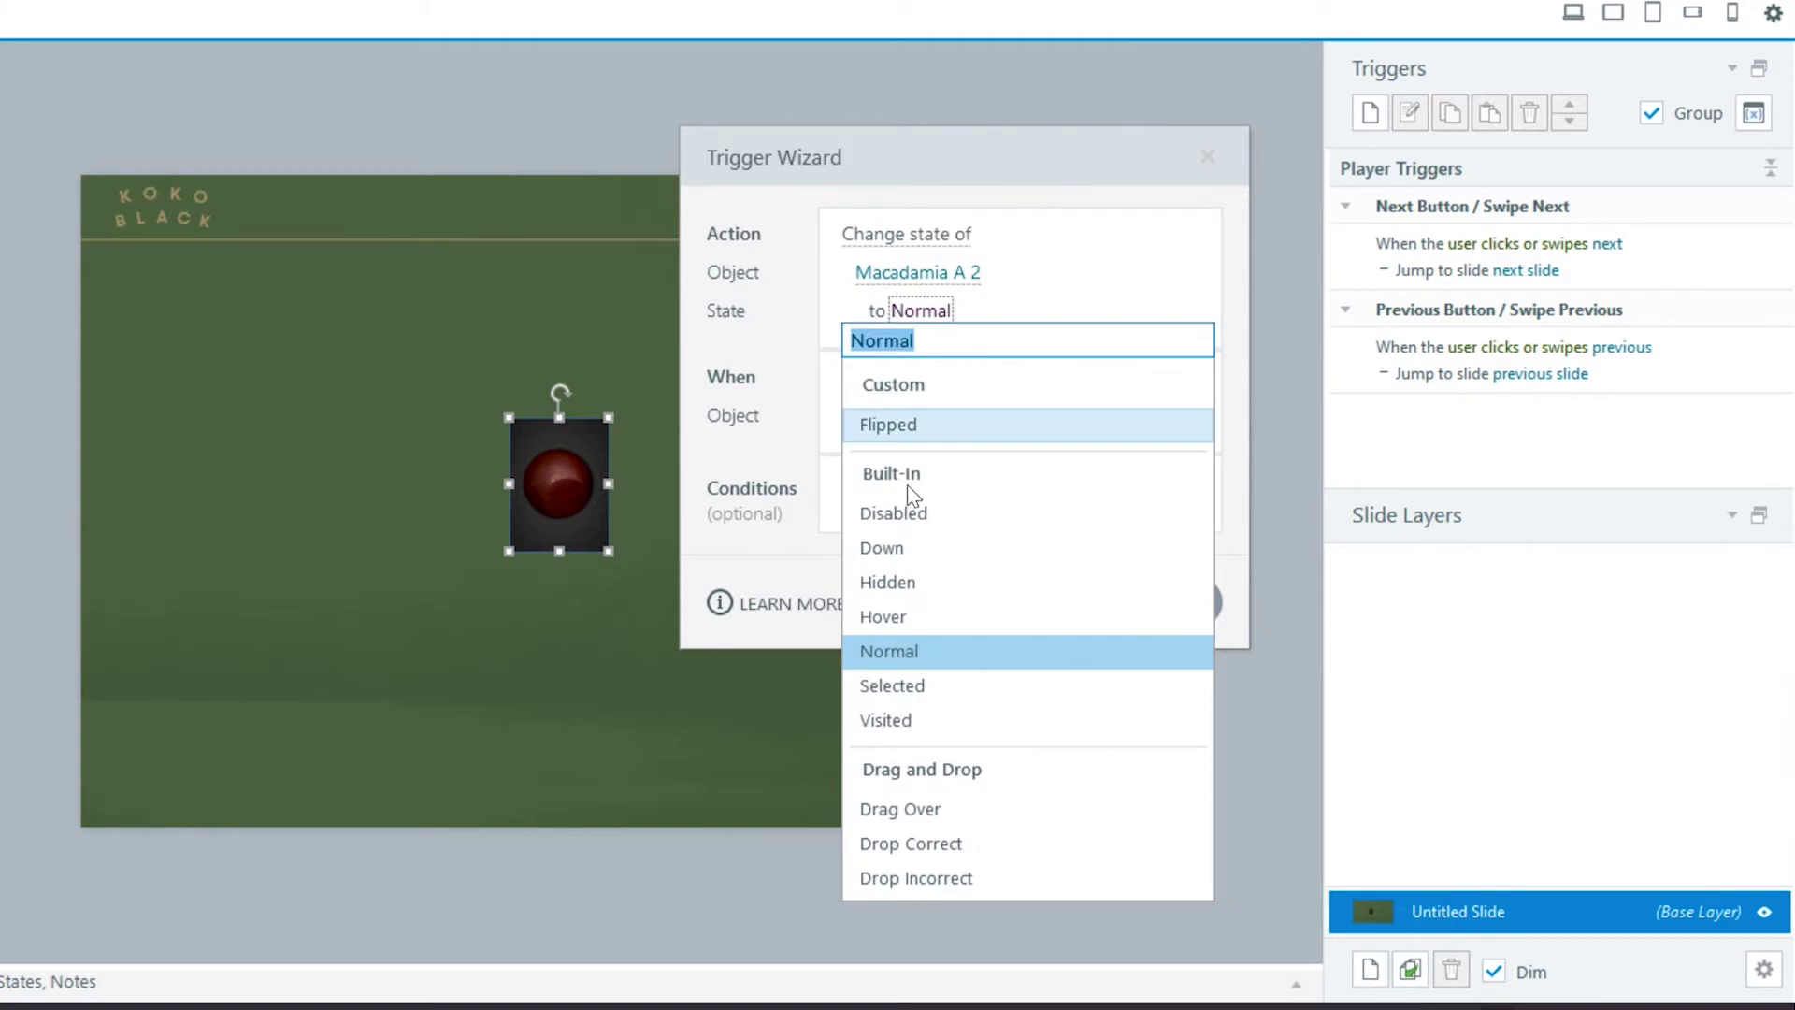
left_click(901, 426)
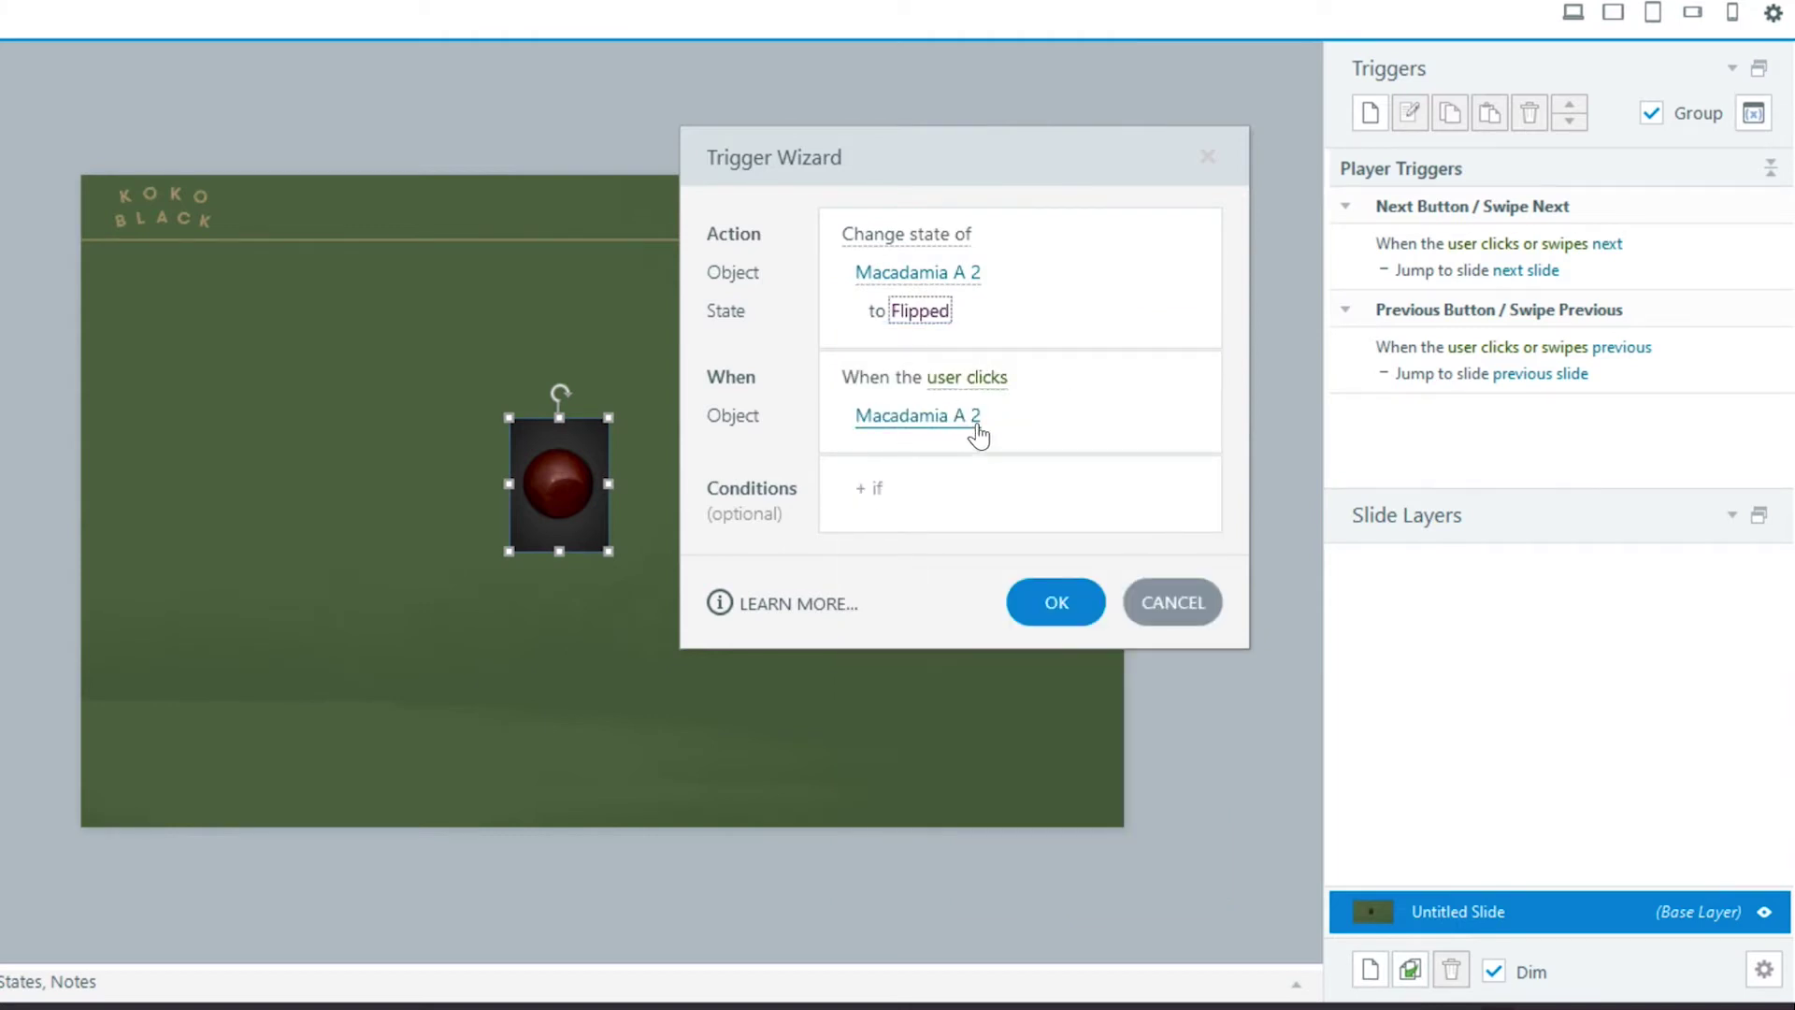
left_click(1047, 592)
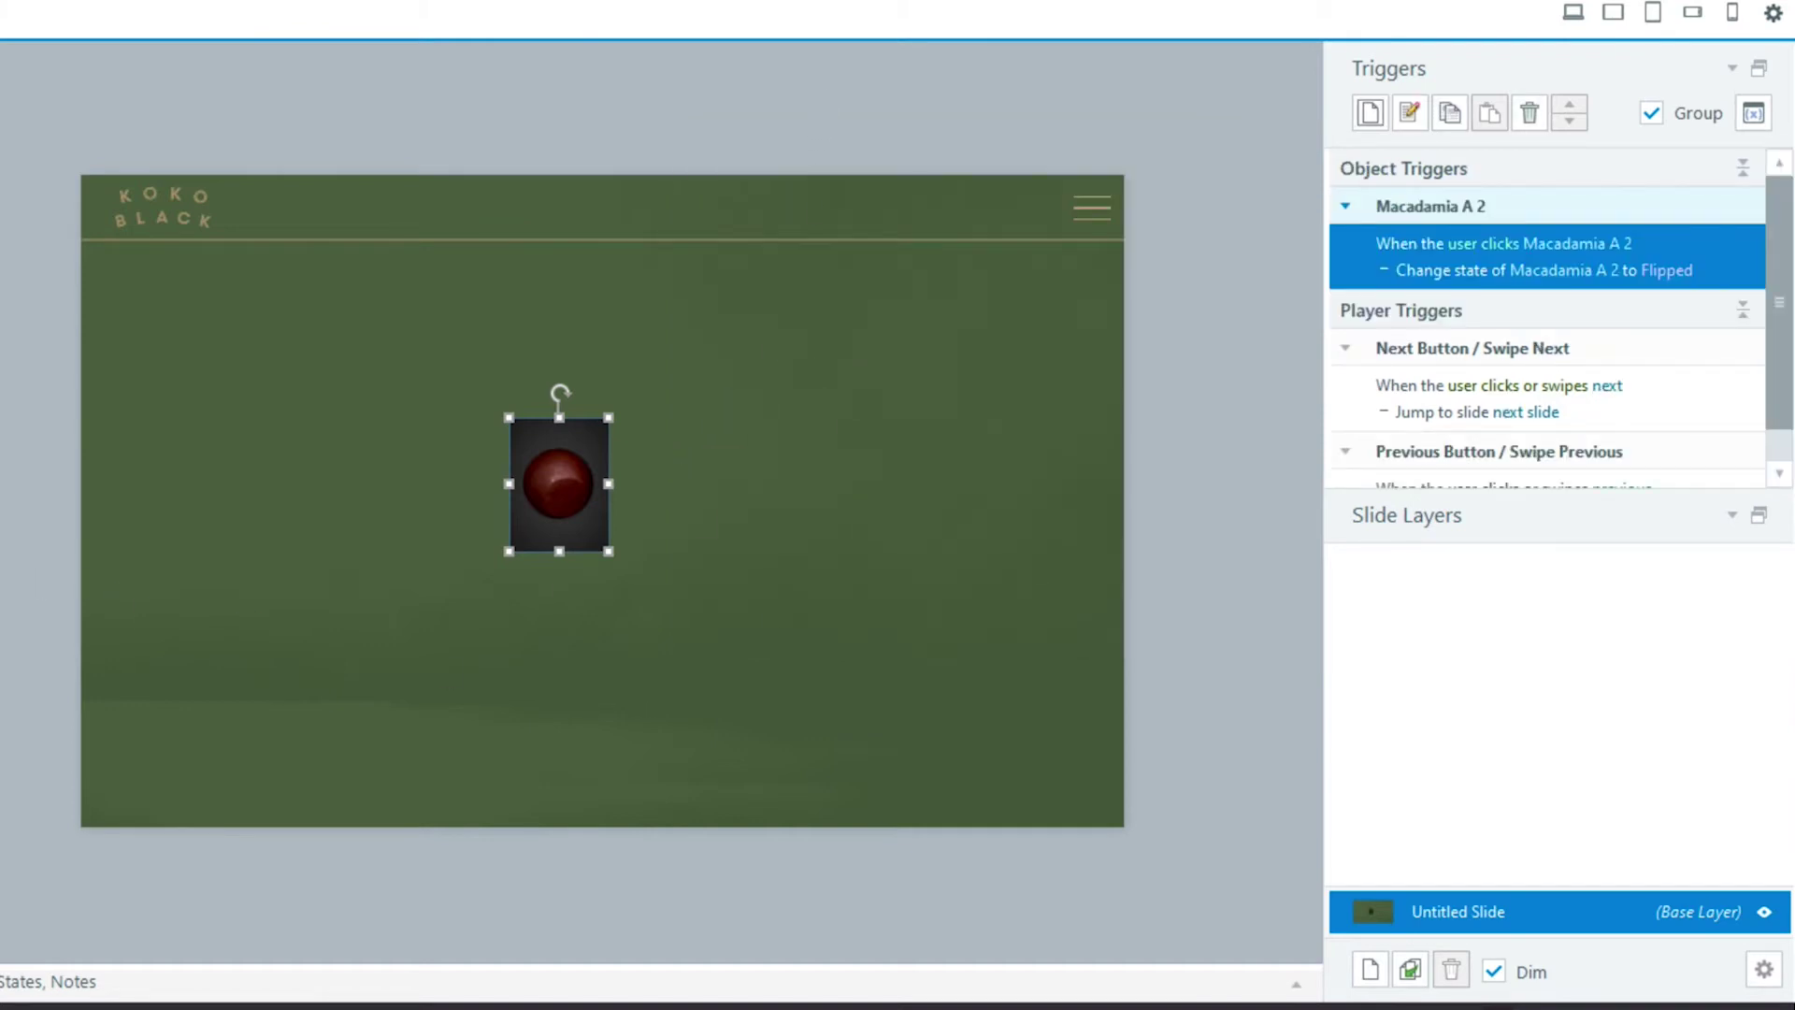
left_click(870, 2)
left_click(874, 12)
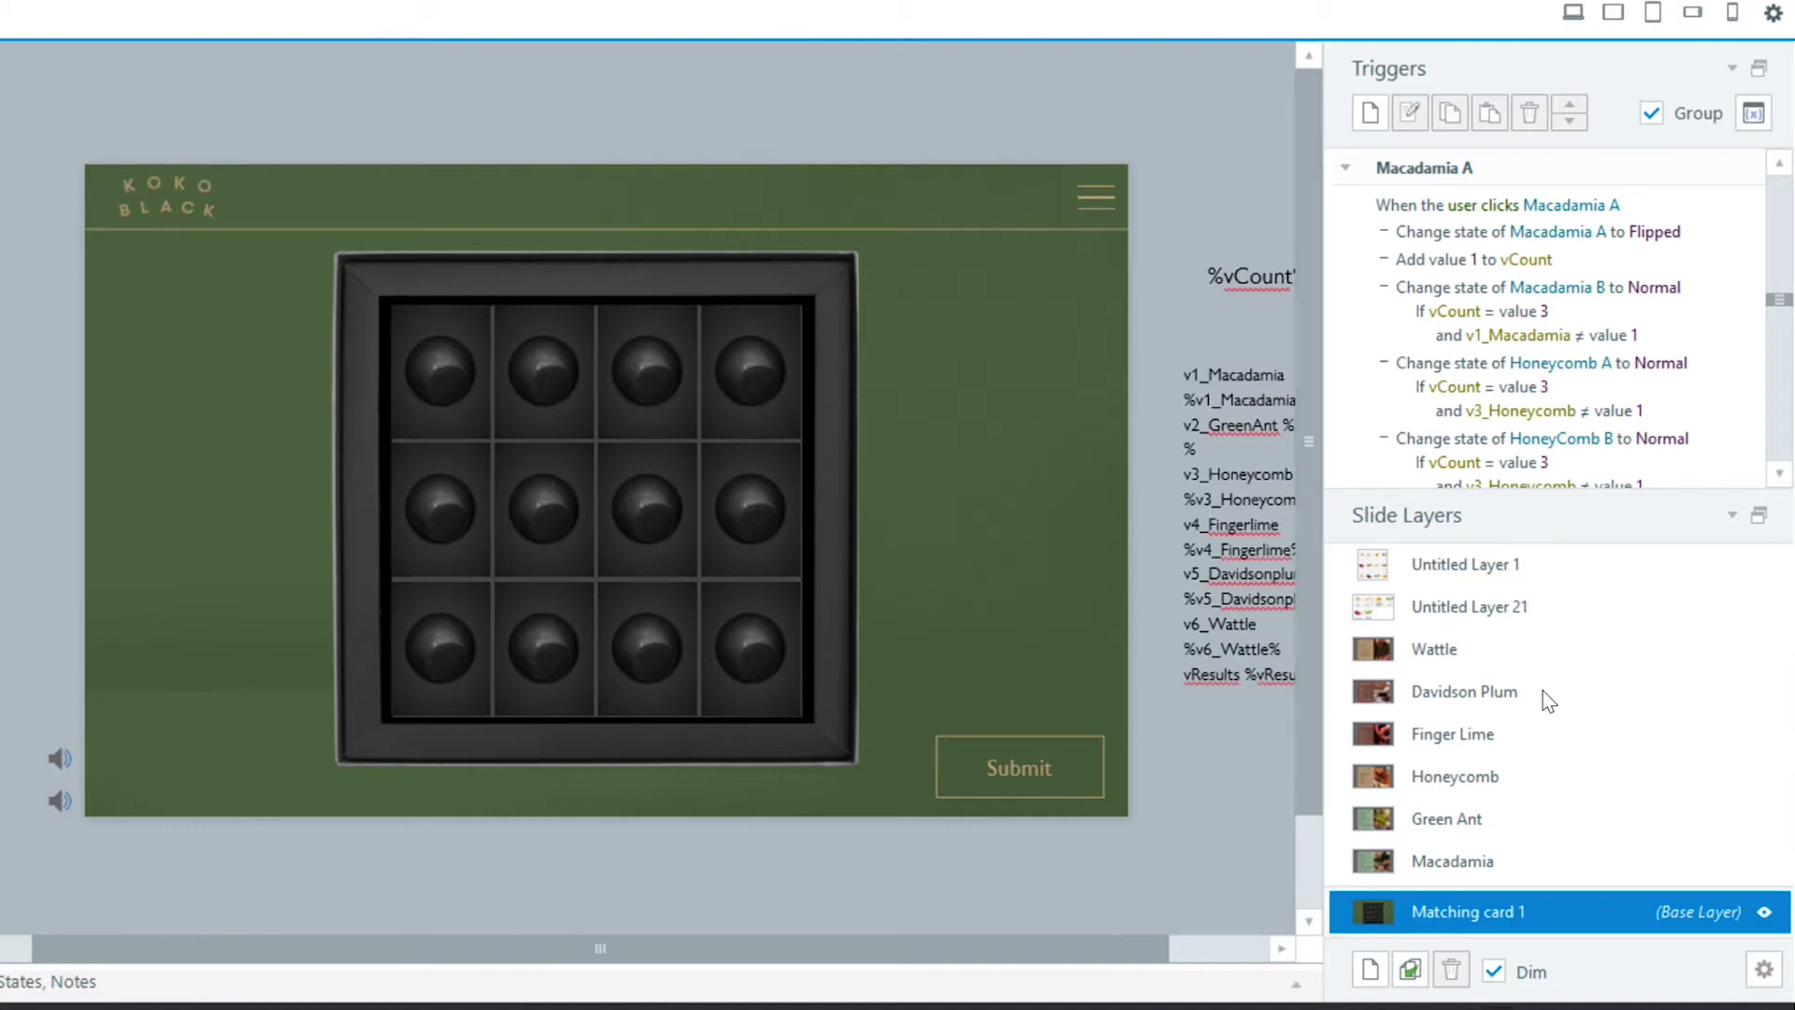
Collapse the Slide Layers panel to show Macadamia A's full trigger list.
left_click(1731, 515)
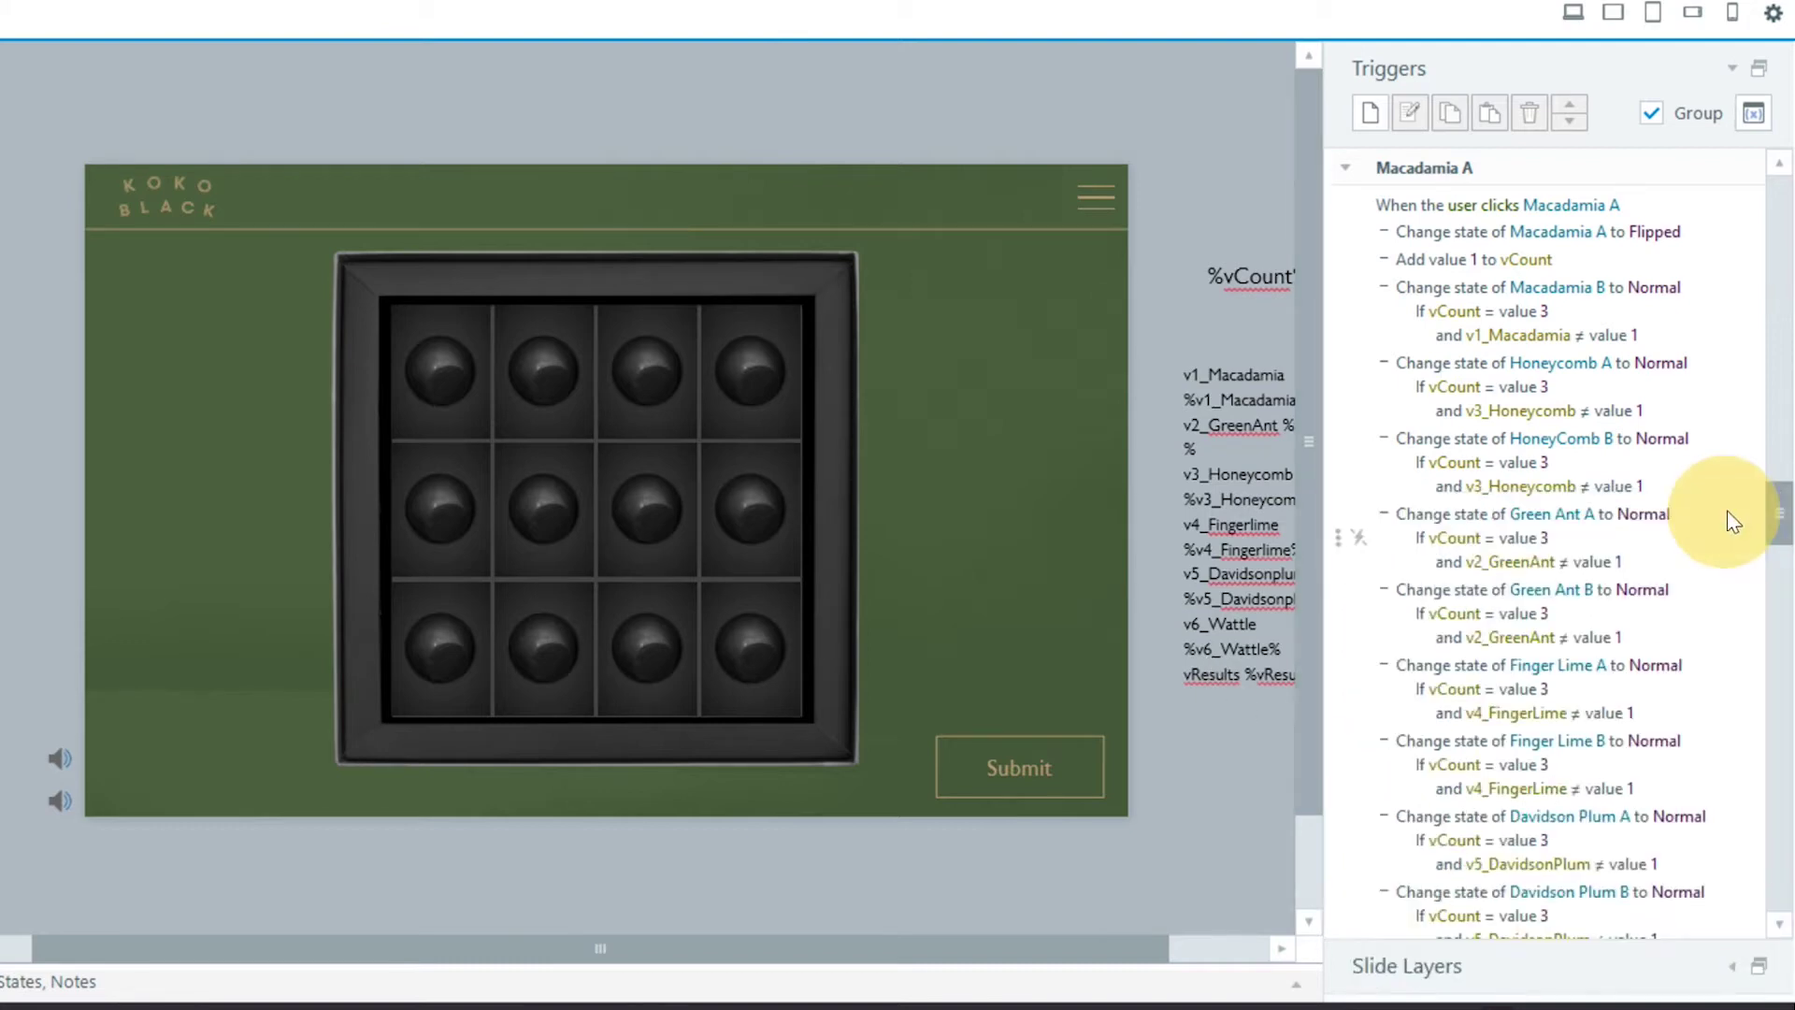
left_click(1755, 113)
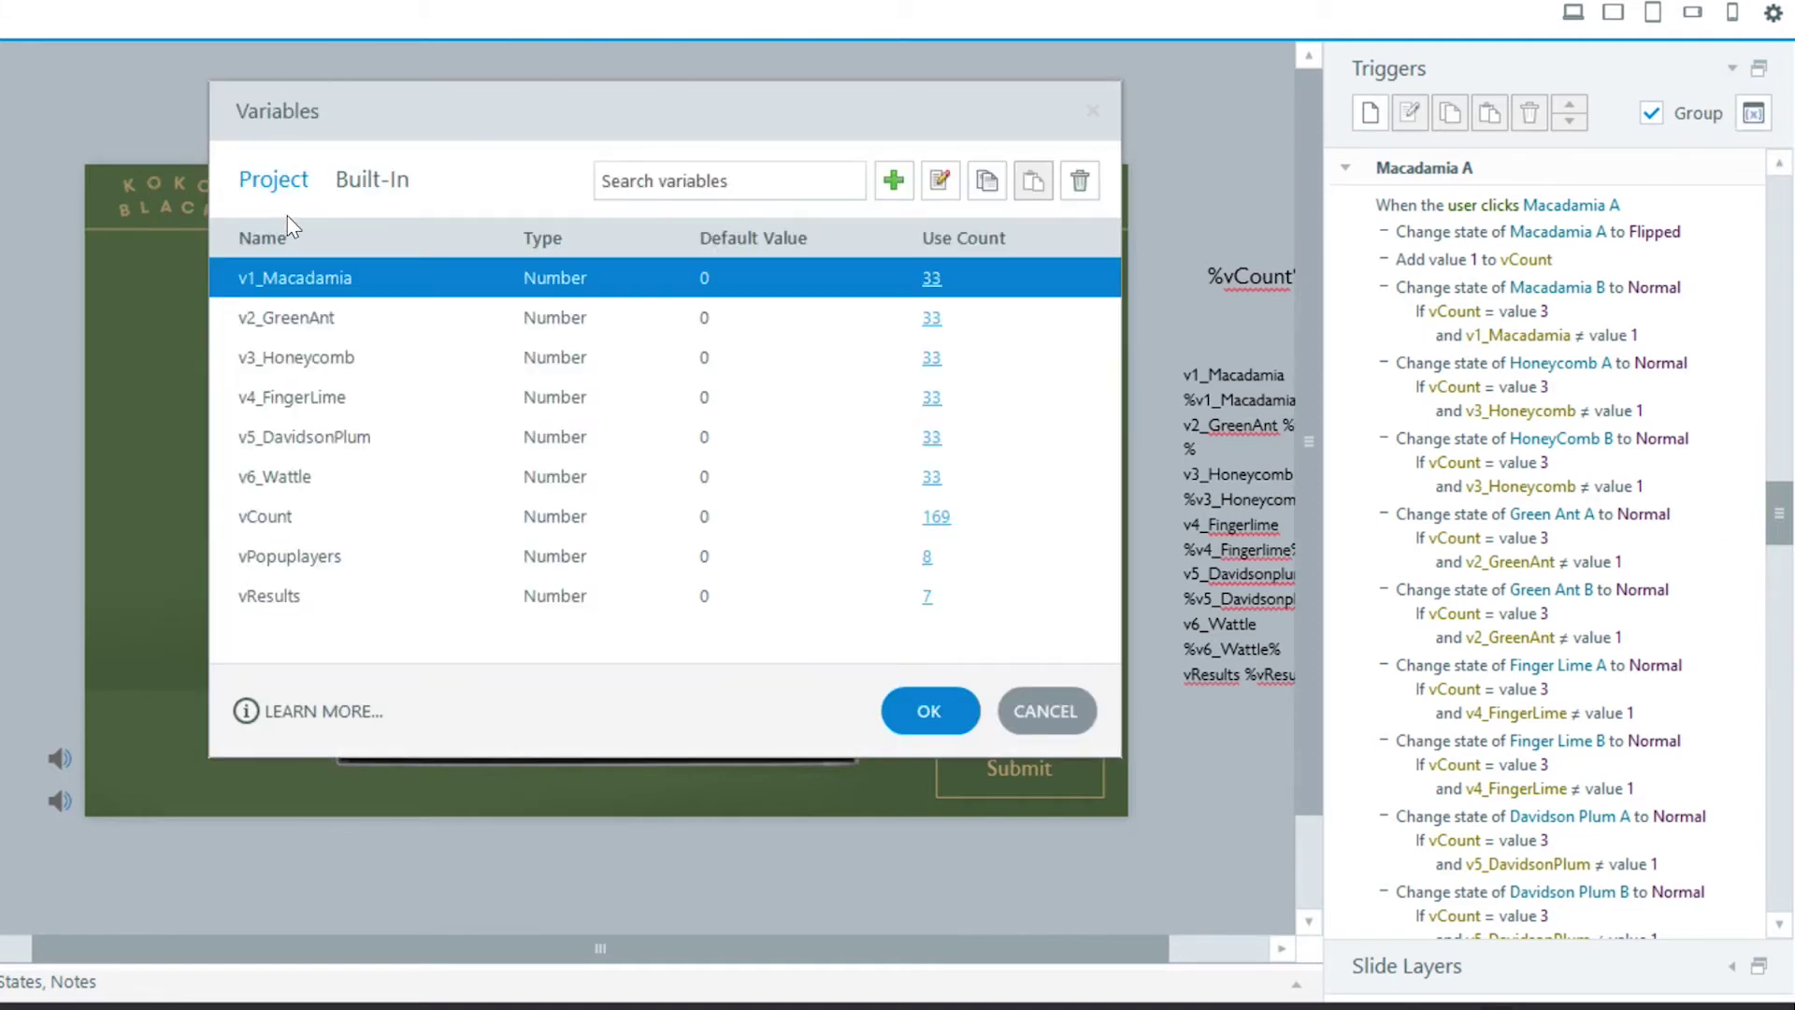
left_click(362, 147)
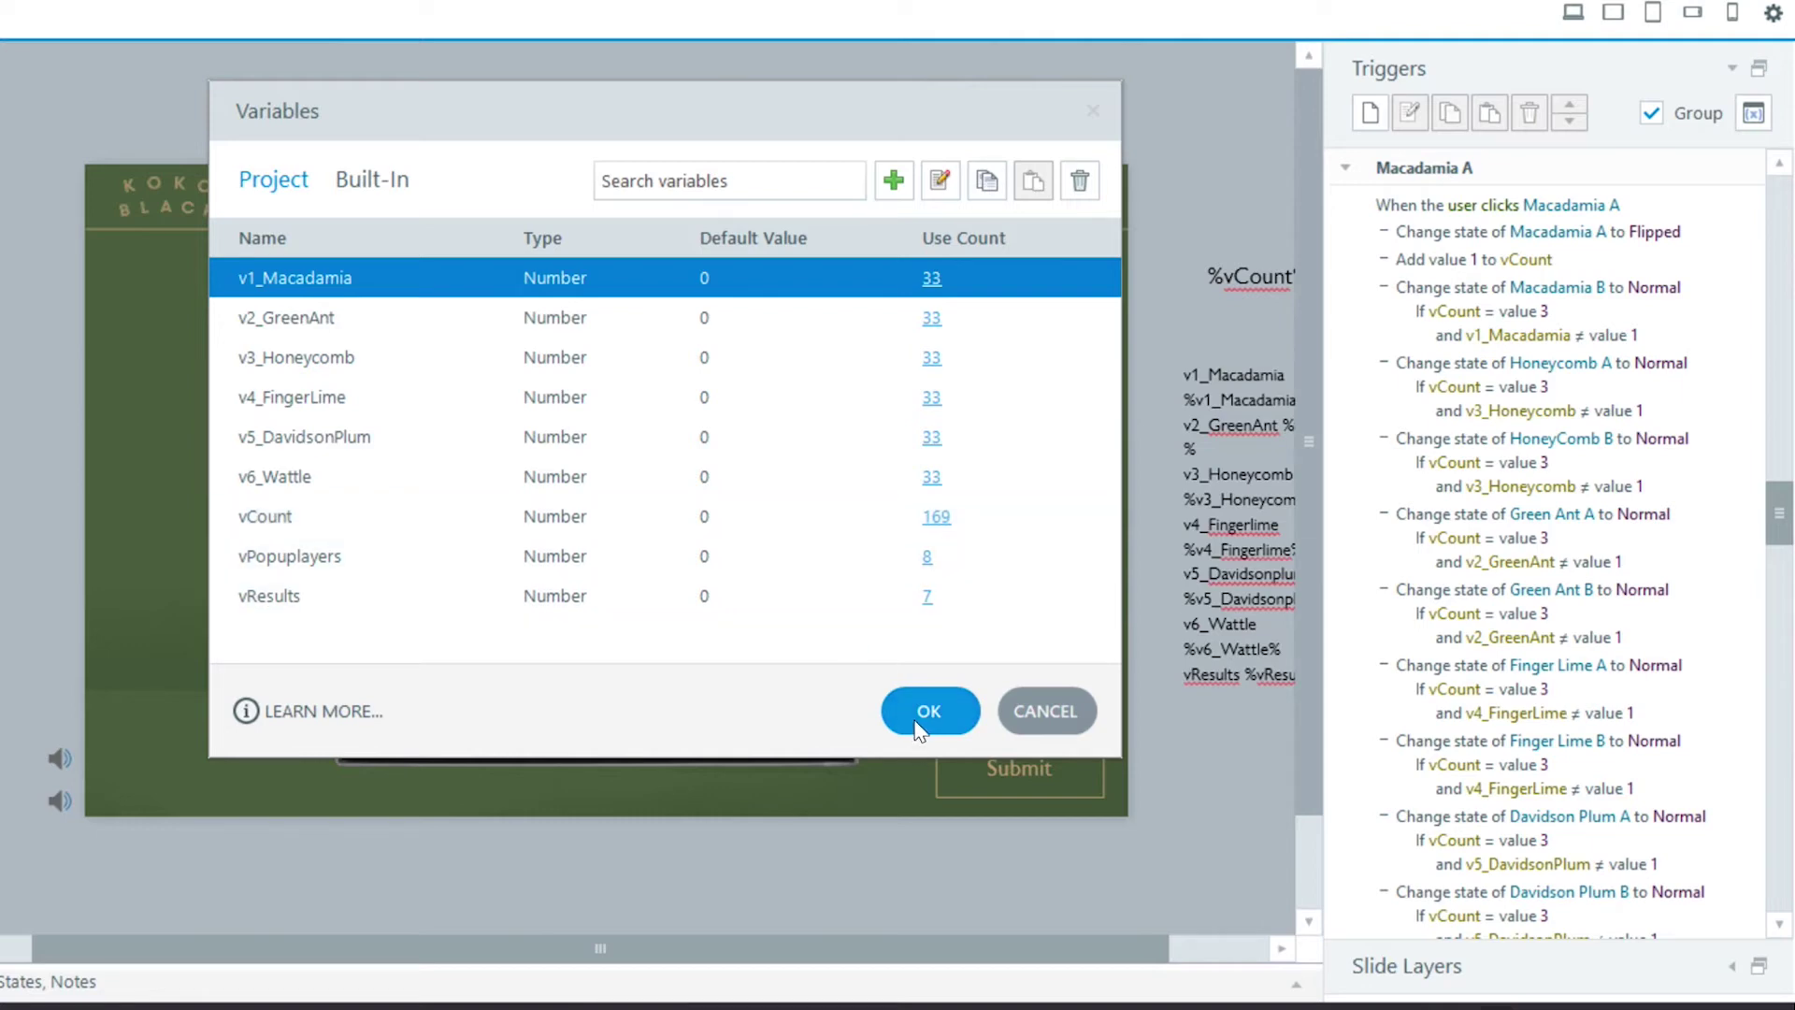
left_click(963, 711)
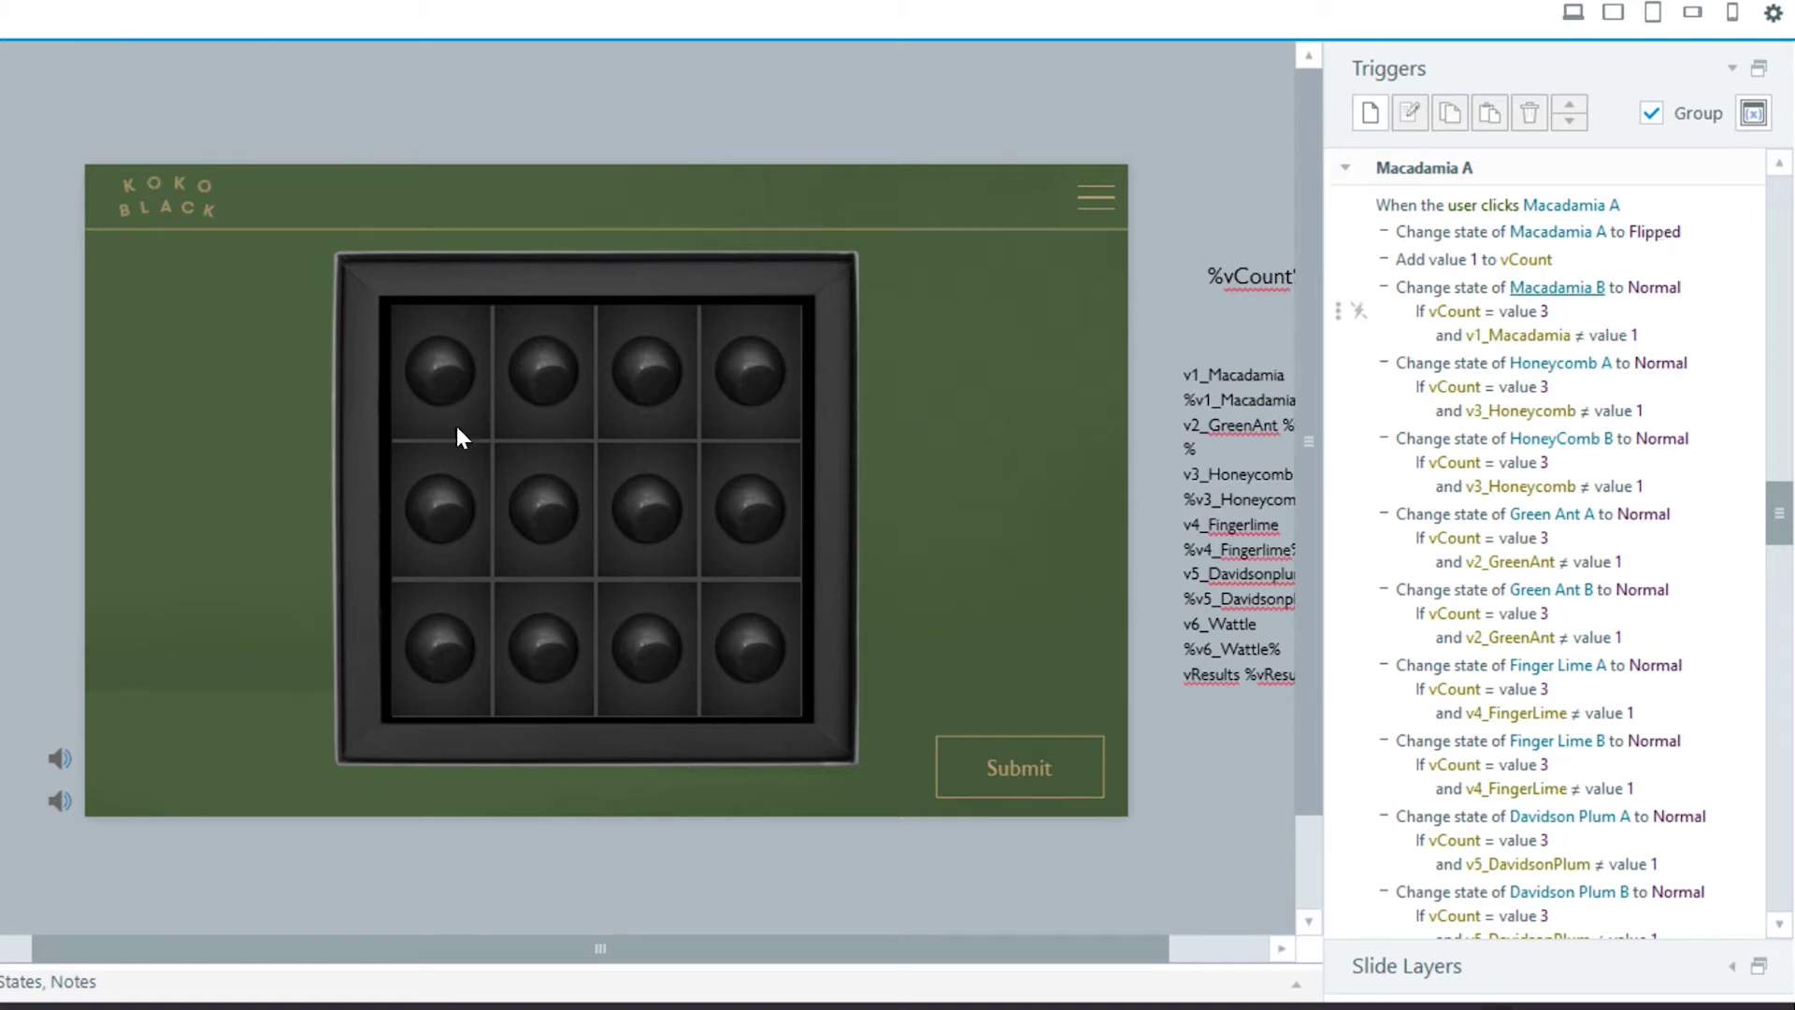
Select several top-row and row-two chocolates to review their triggers.
left_click(449, 378)
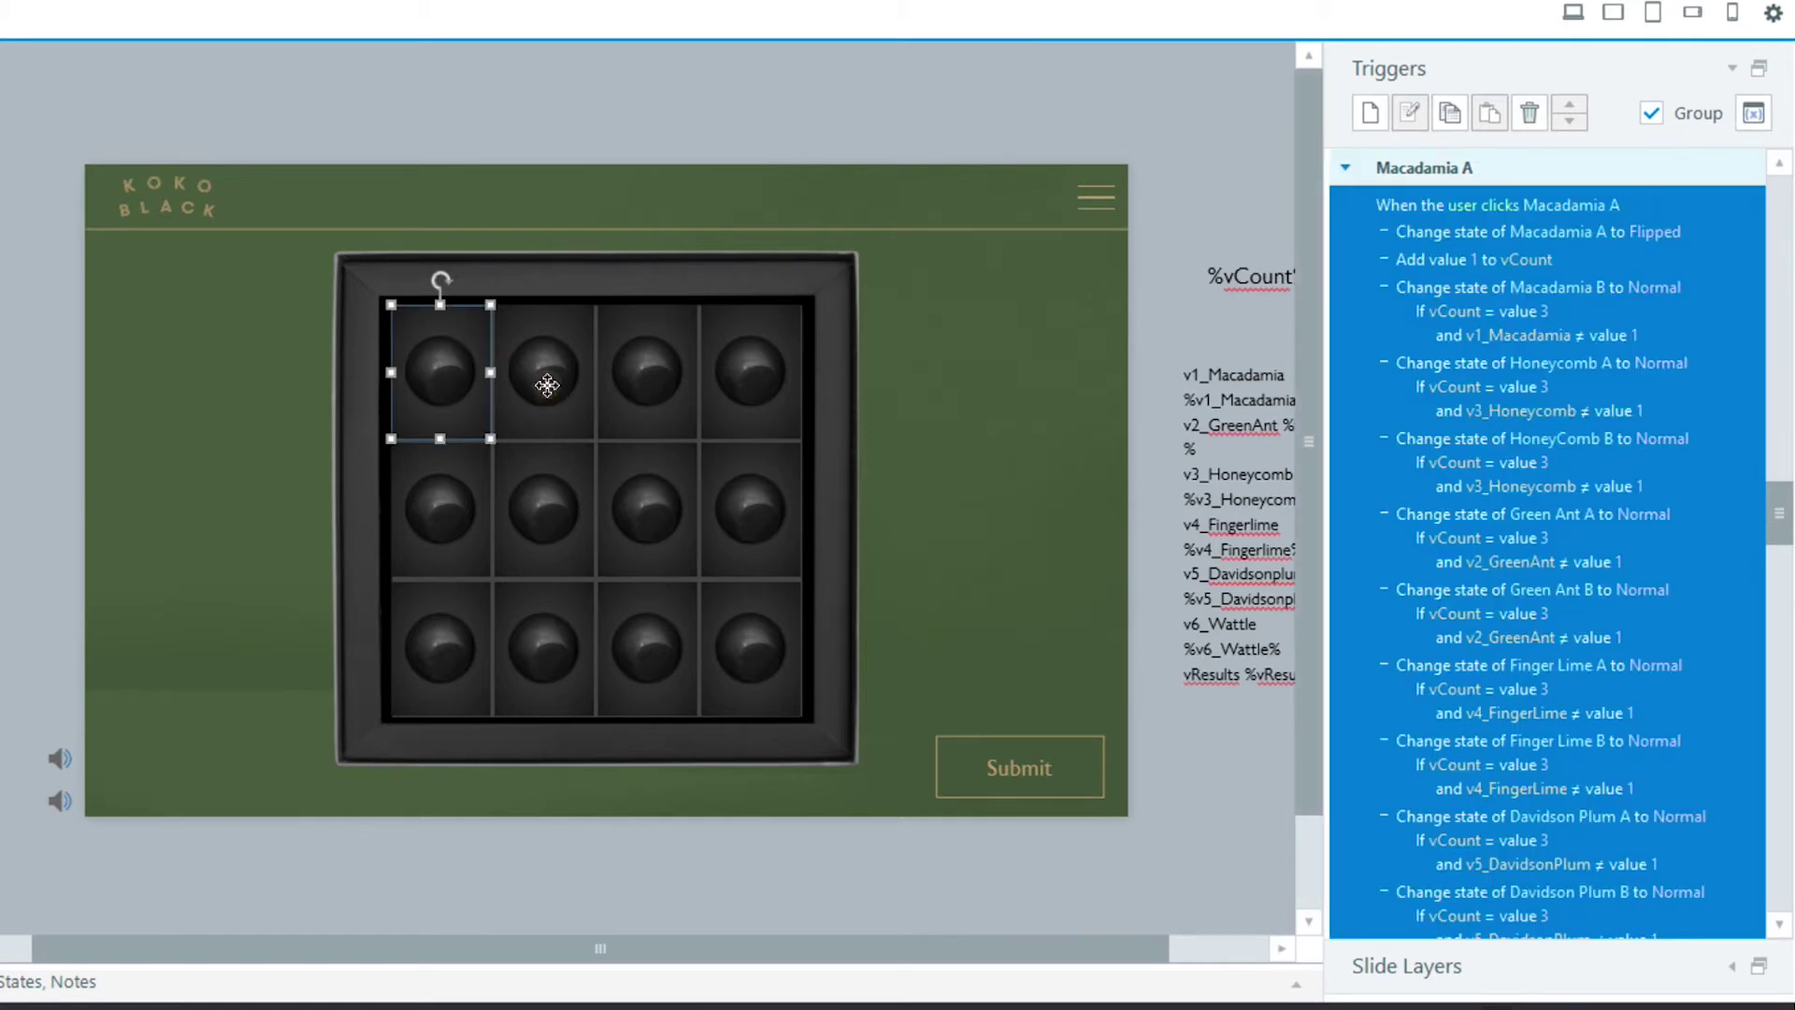
left_click(547, 387)
left_click(660, 391)
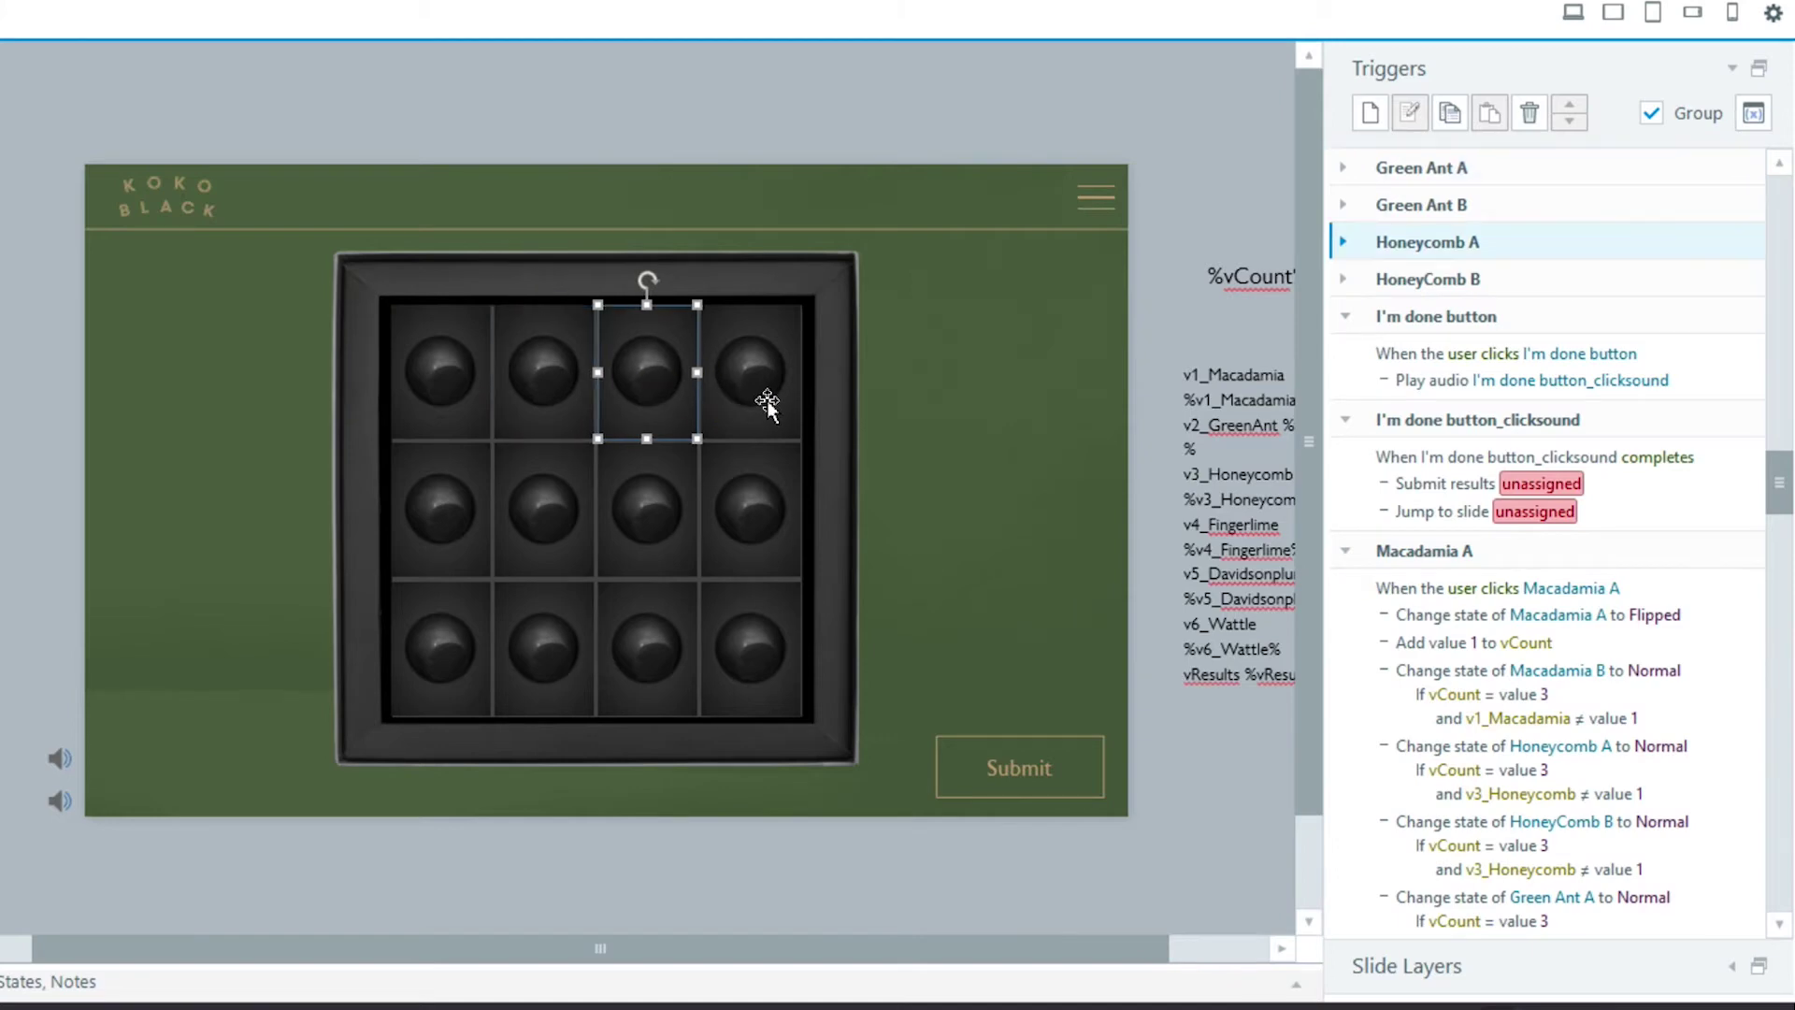
left_click(762, 400)
left_click(465, 524)
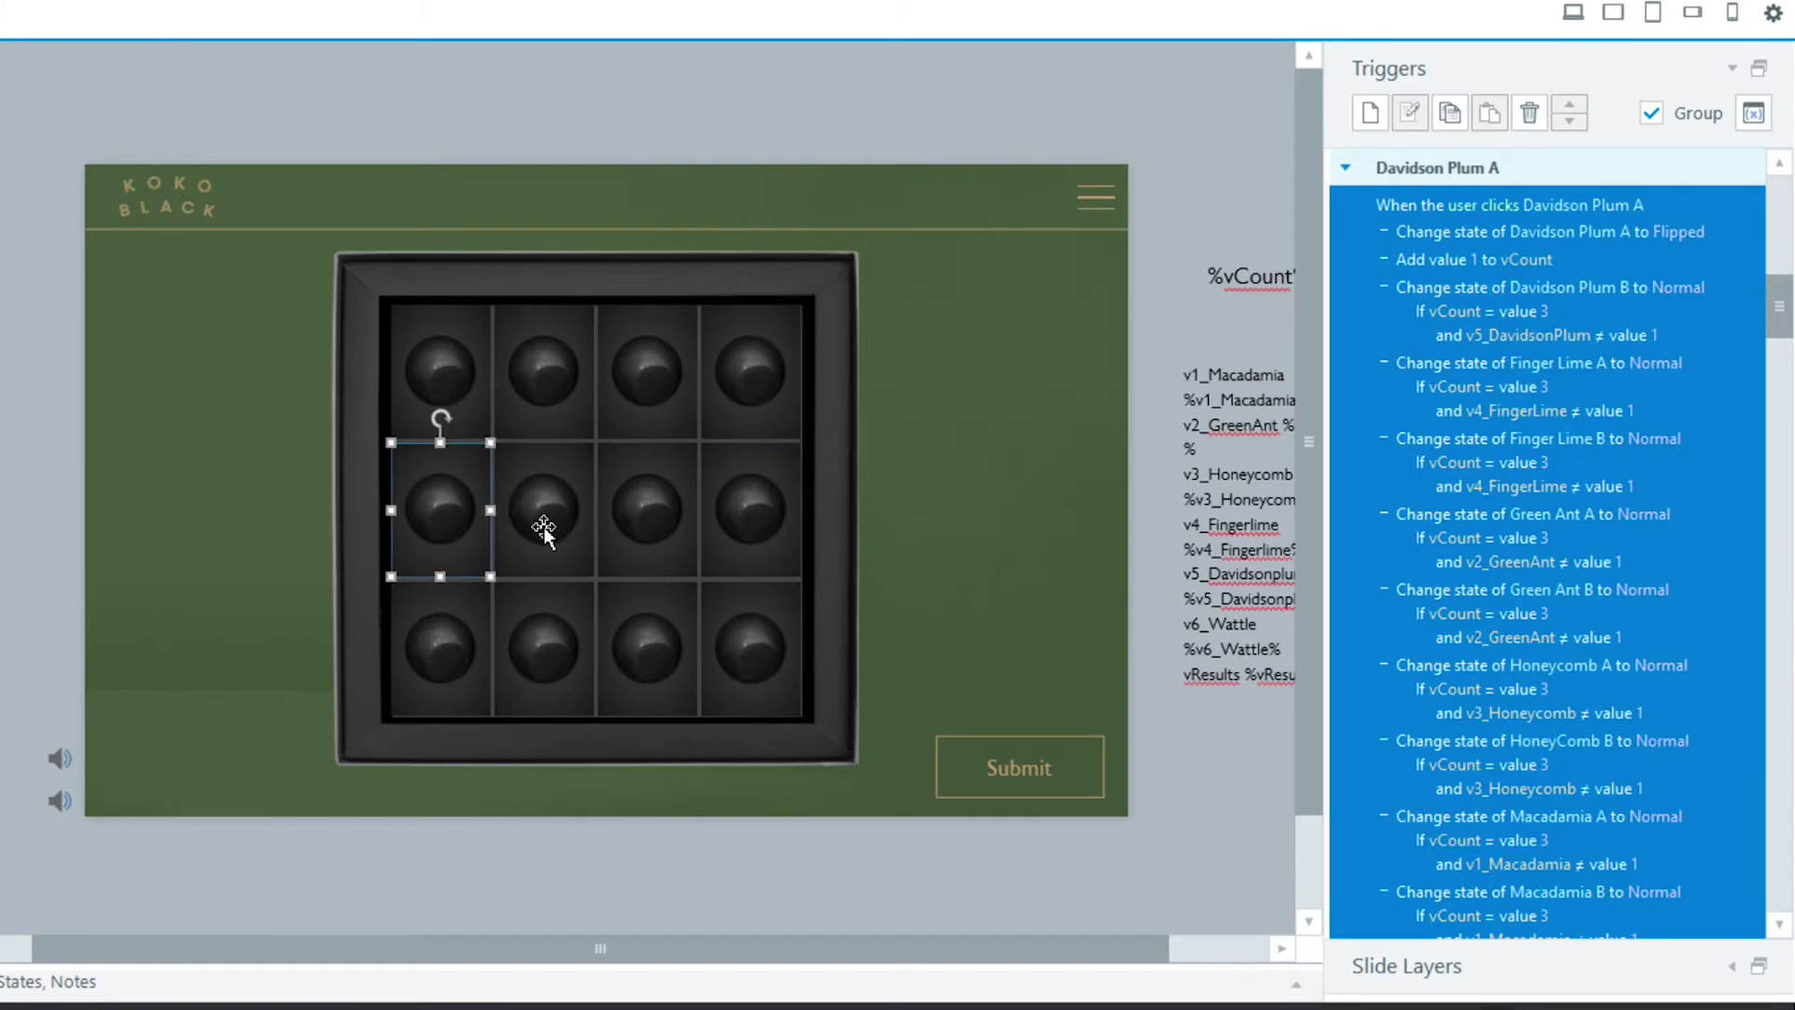
left_click(543, 517)
left_click(459, 372)
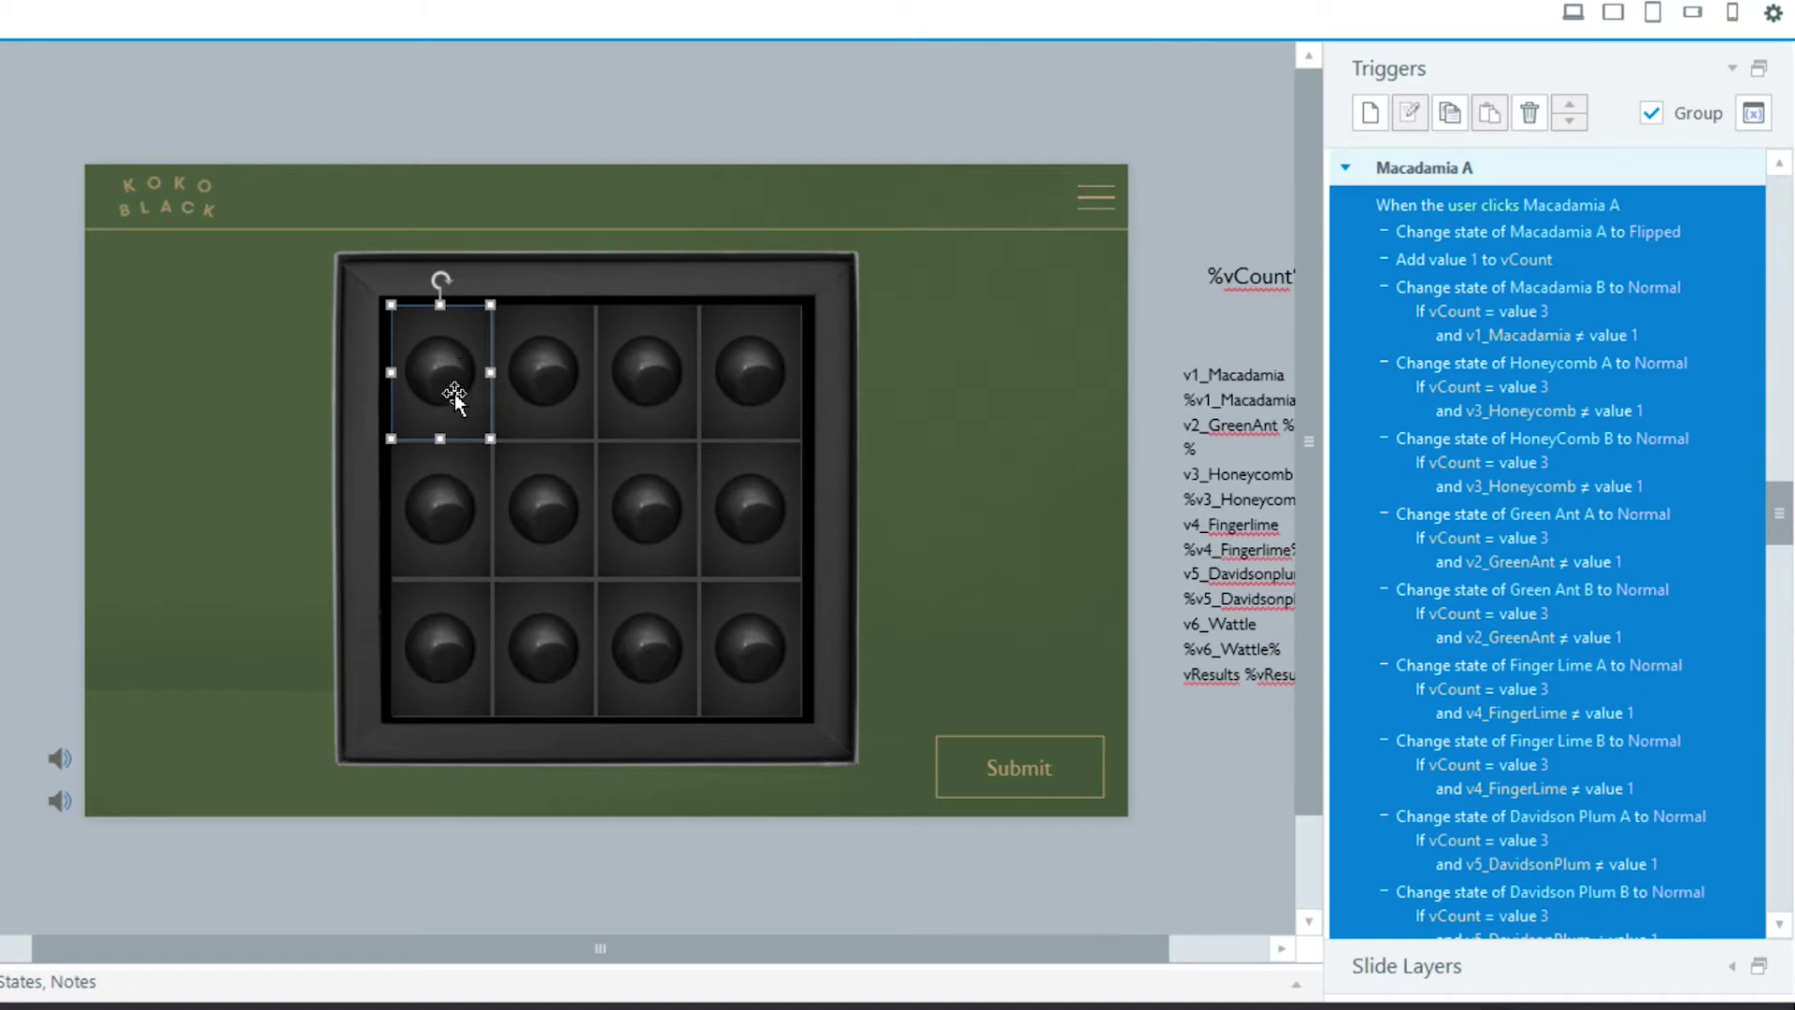
left_click(546, 390)
left_click(447, 395)
Collapse the Macadamia A trigger group and scroll up to the slide triggers.
left_click(1345, 168)
scroll(1581, 346, "up", 15)
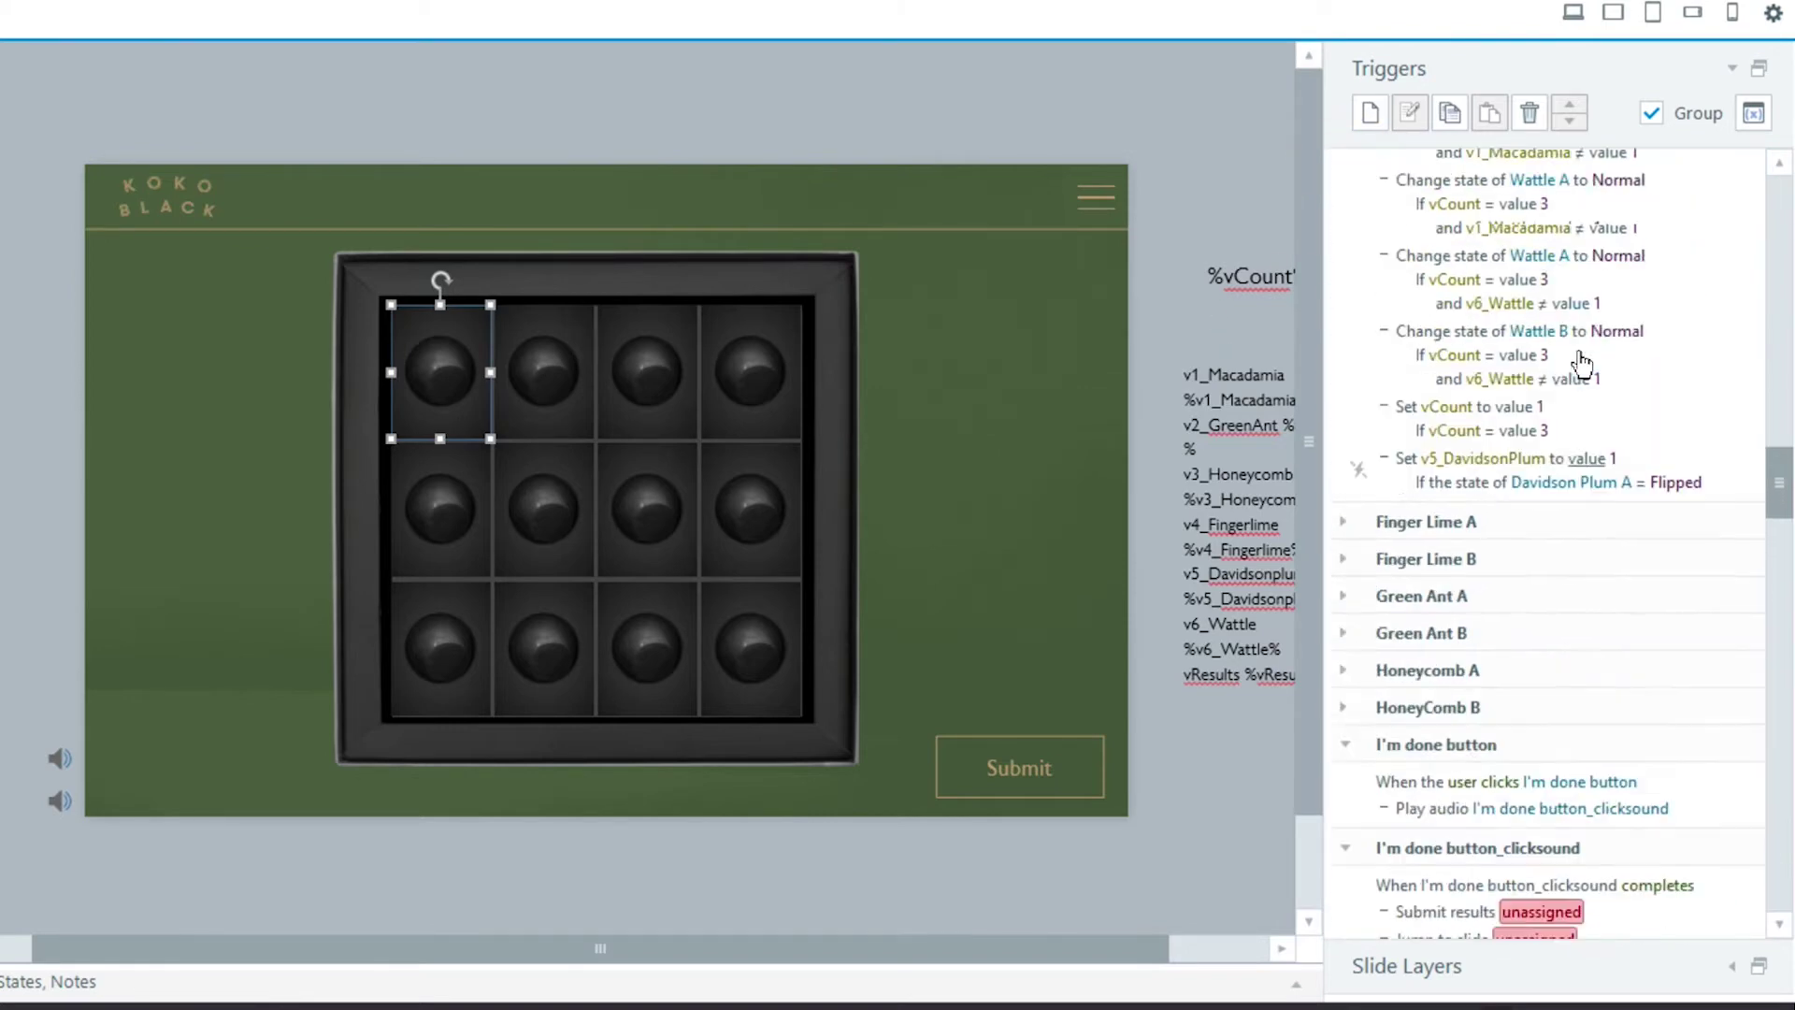
scroll(1580, 360, "up", 2)
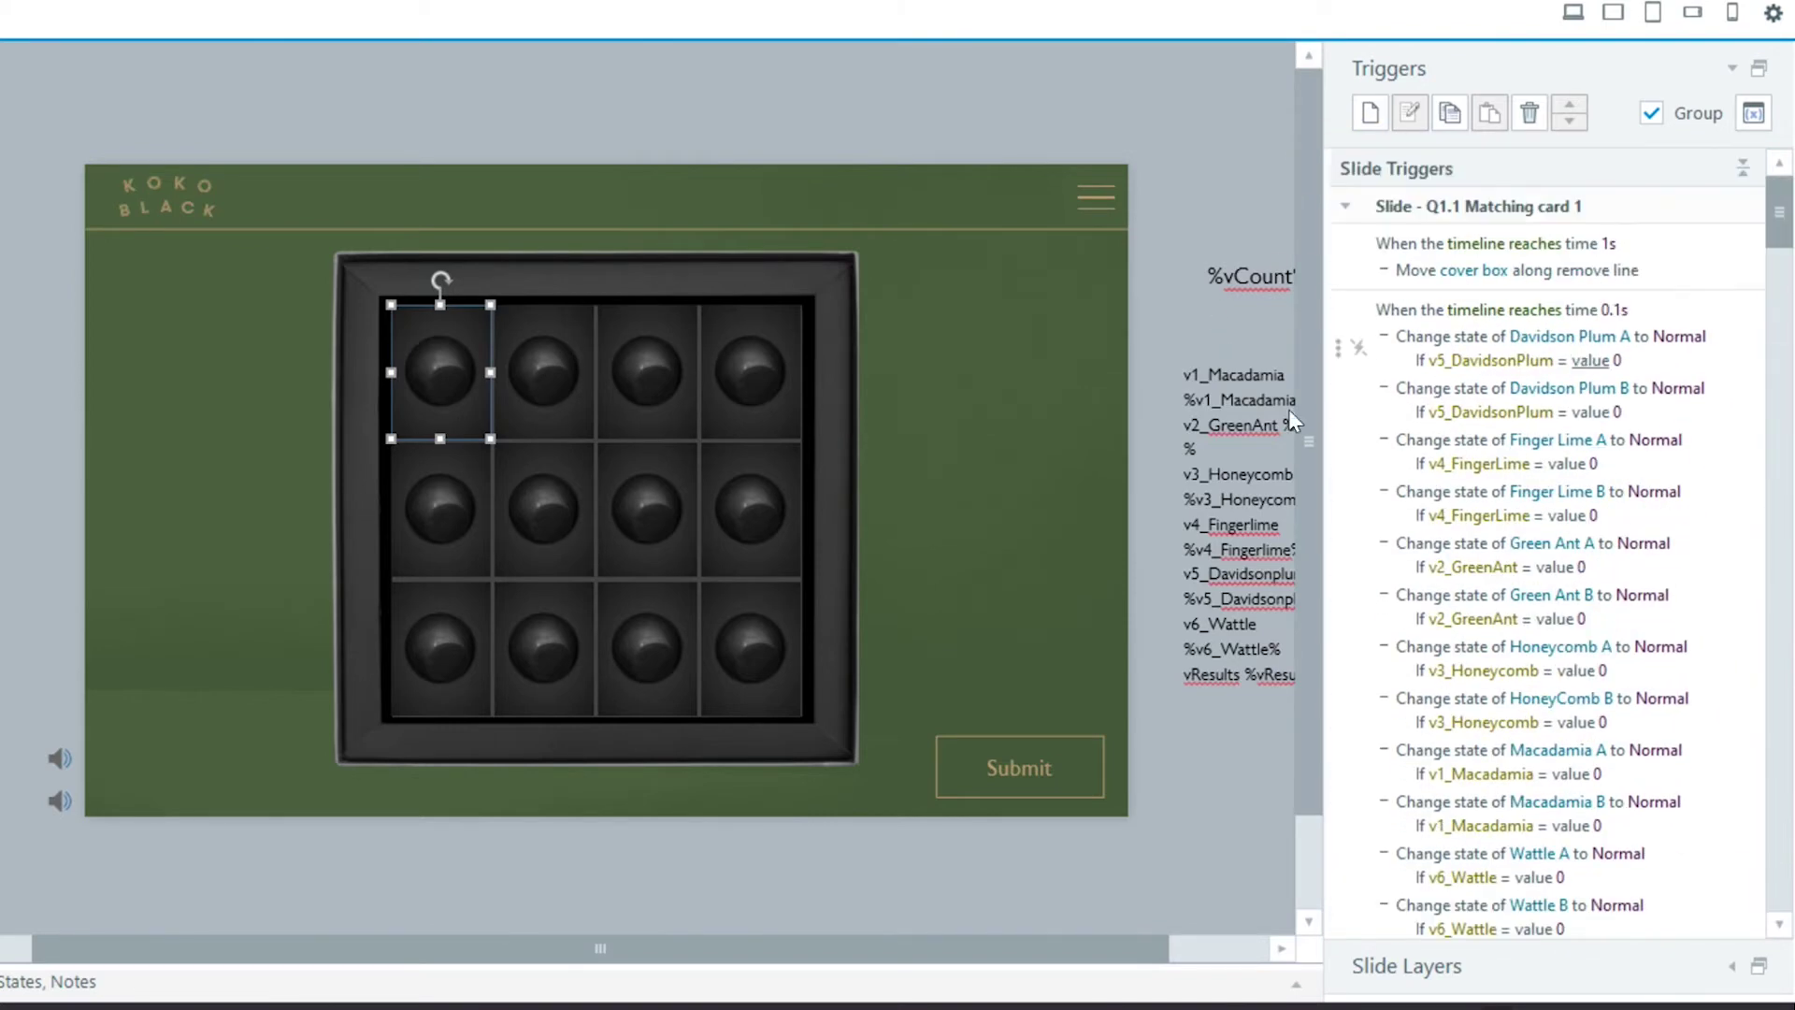
left_click(1346, 208)
left_click(421, 363)
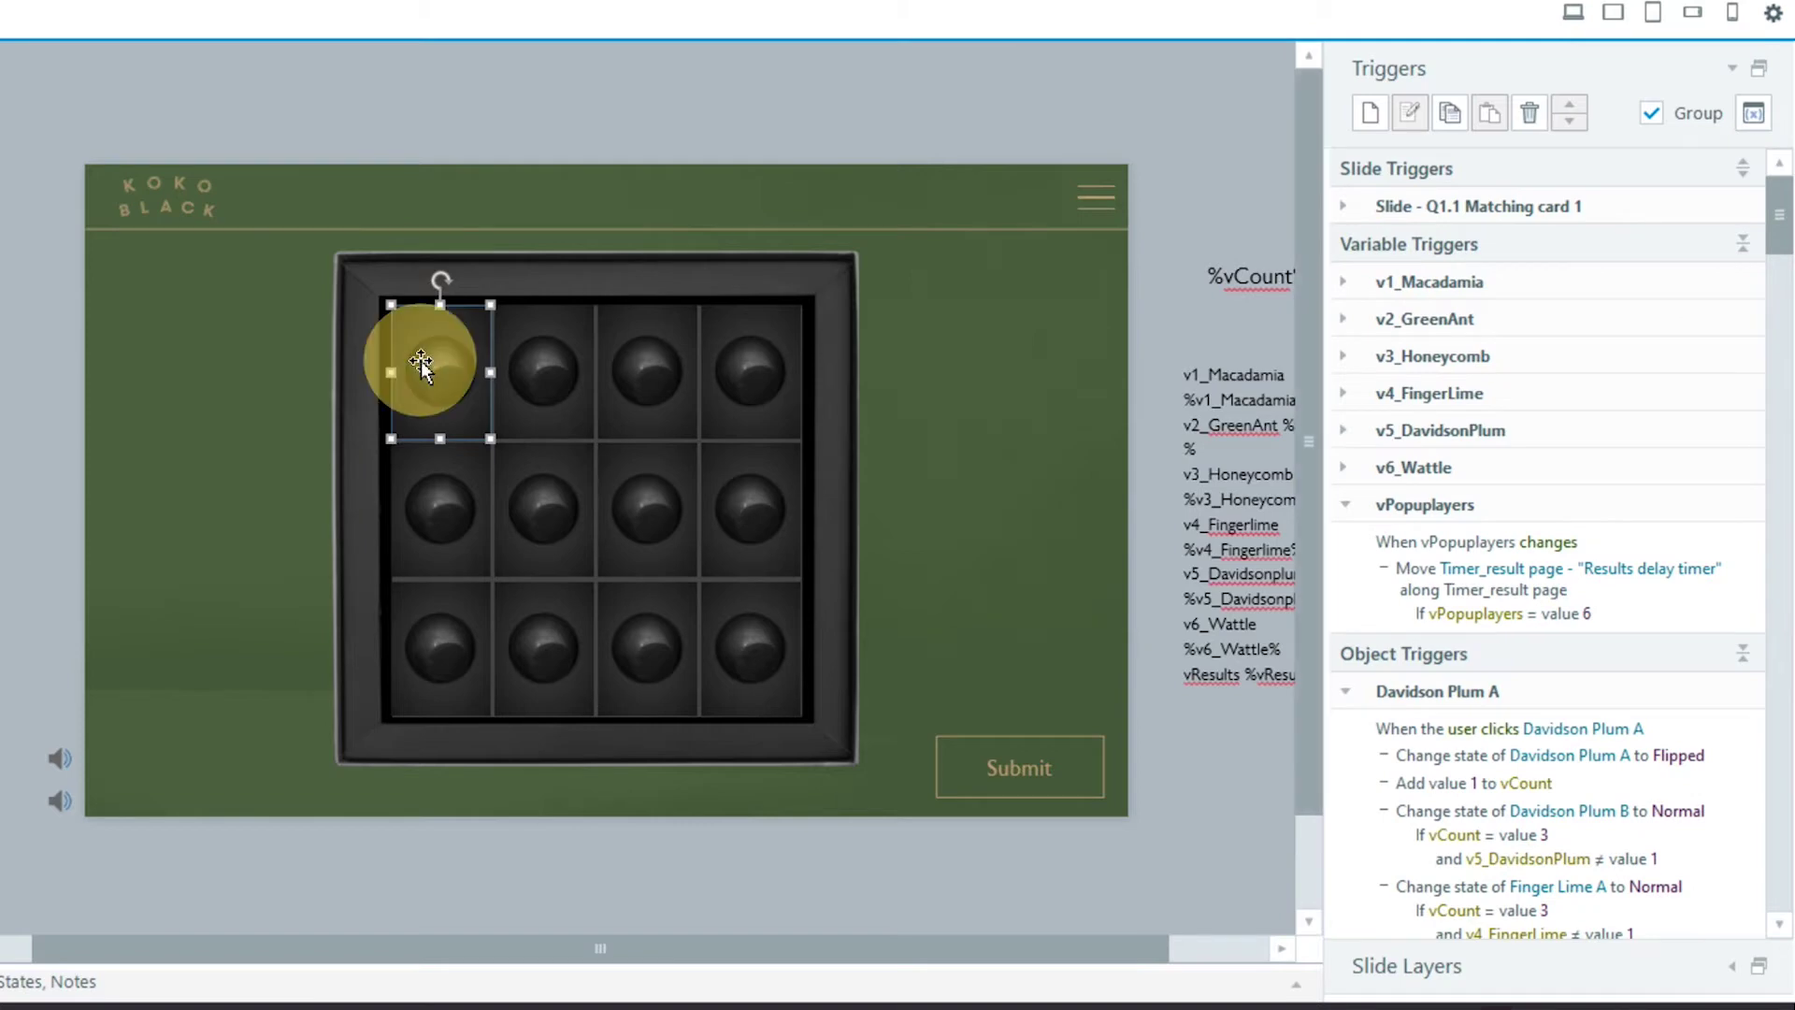
left_click(1346, 505)
left_click(1374, 580)
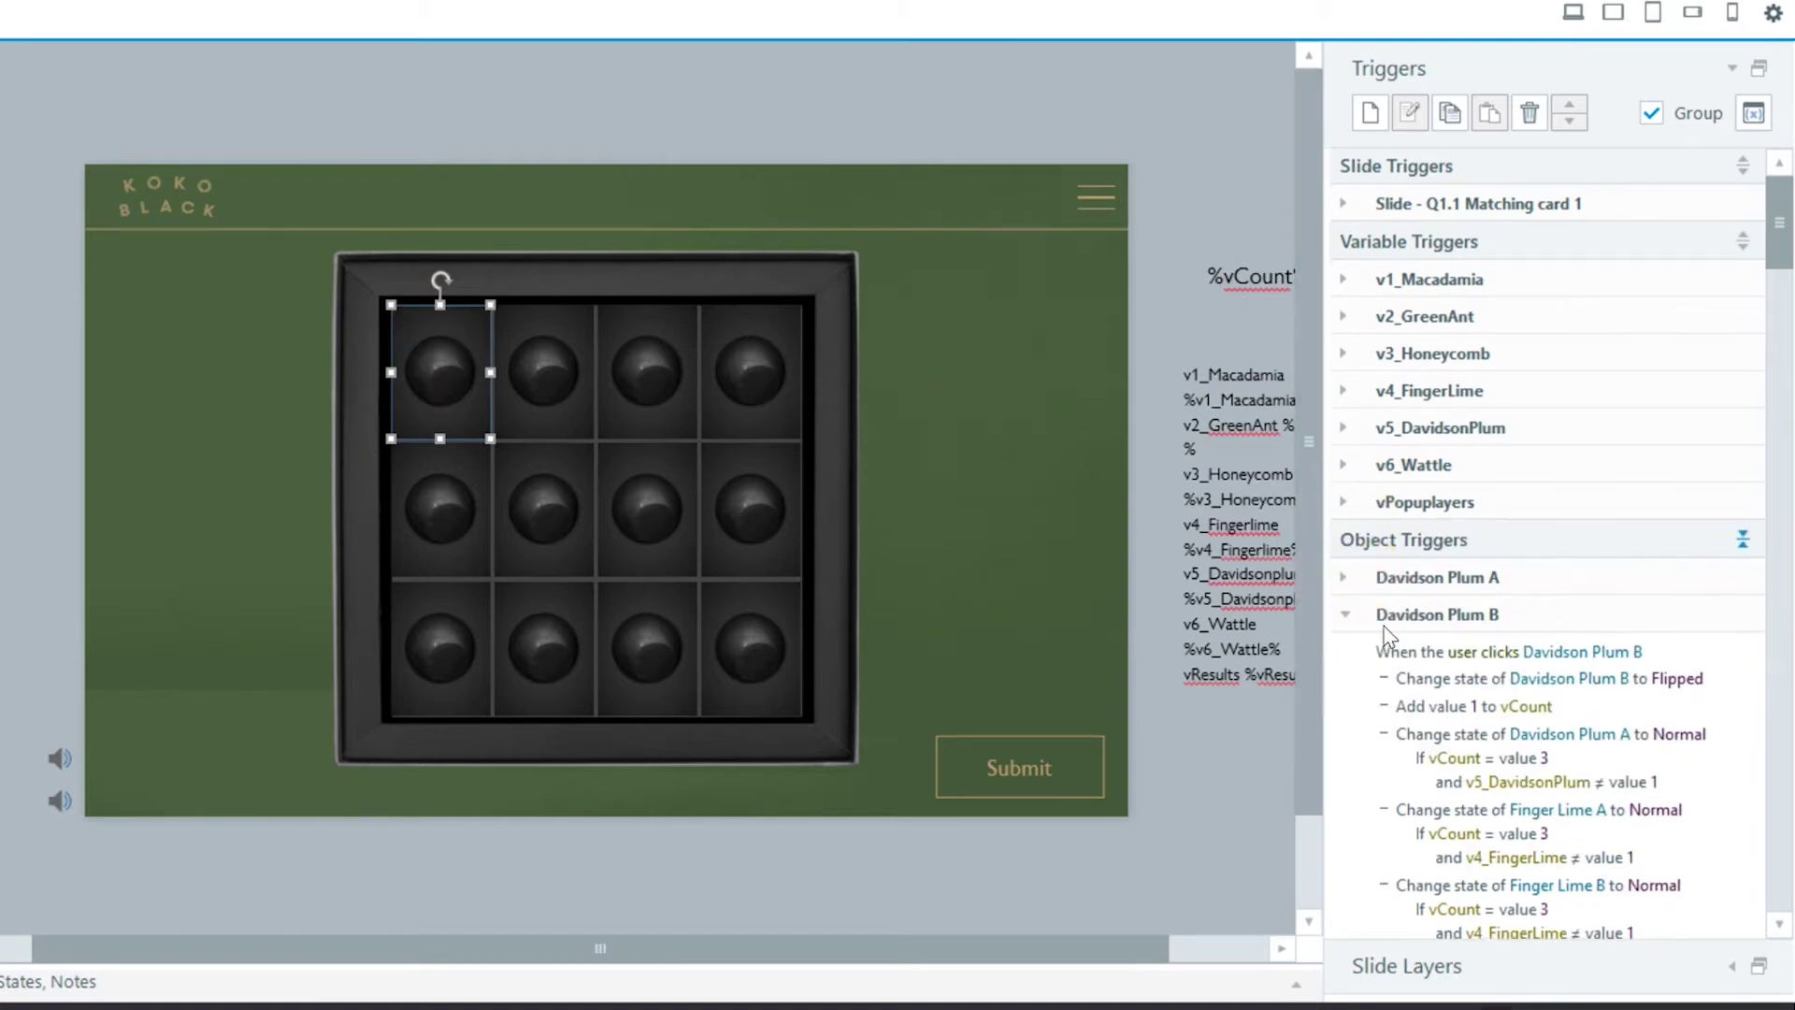
scroll(1494, 472, "down", 10)
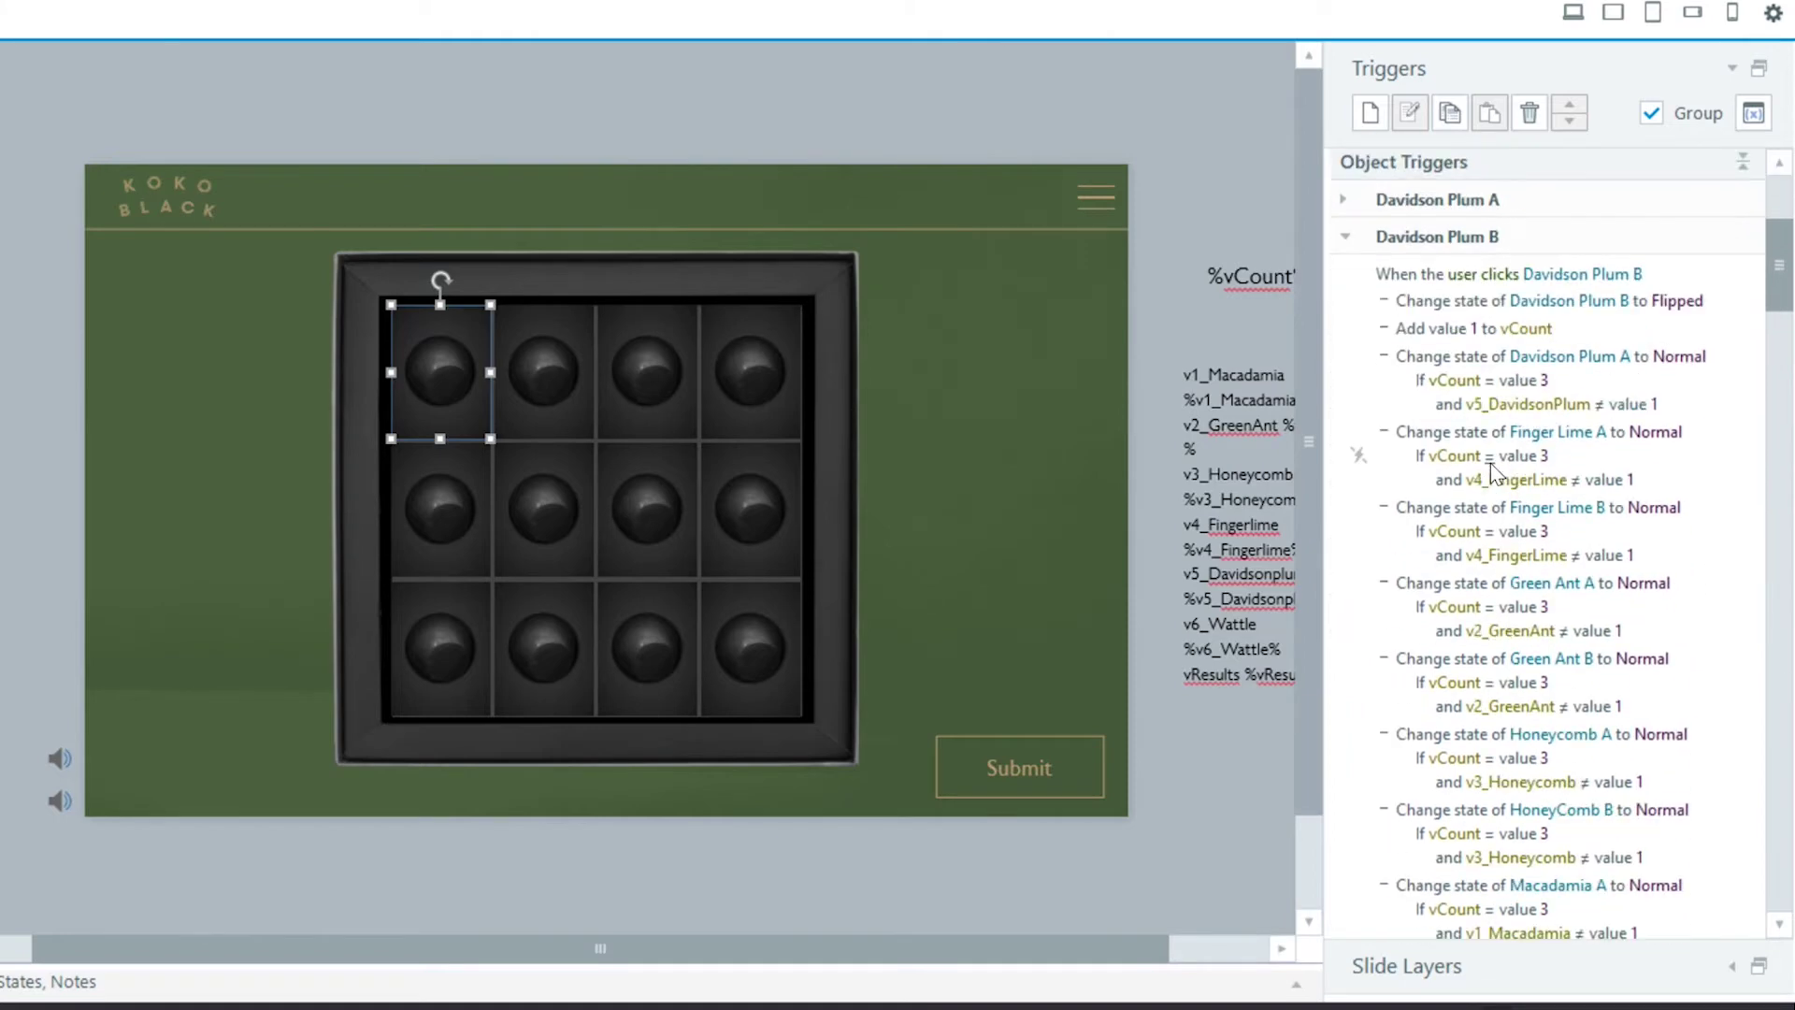
scroll(1493, 472, "down", 8)
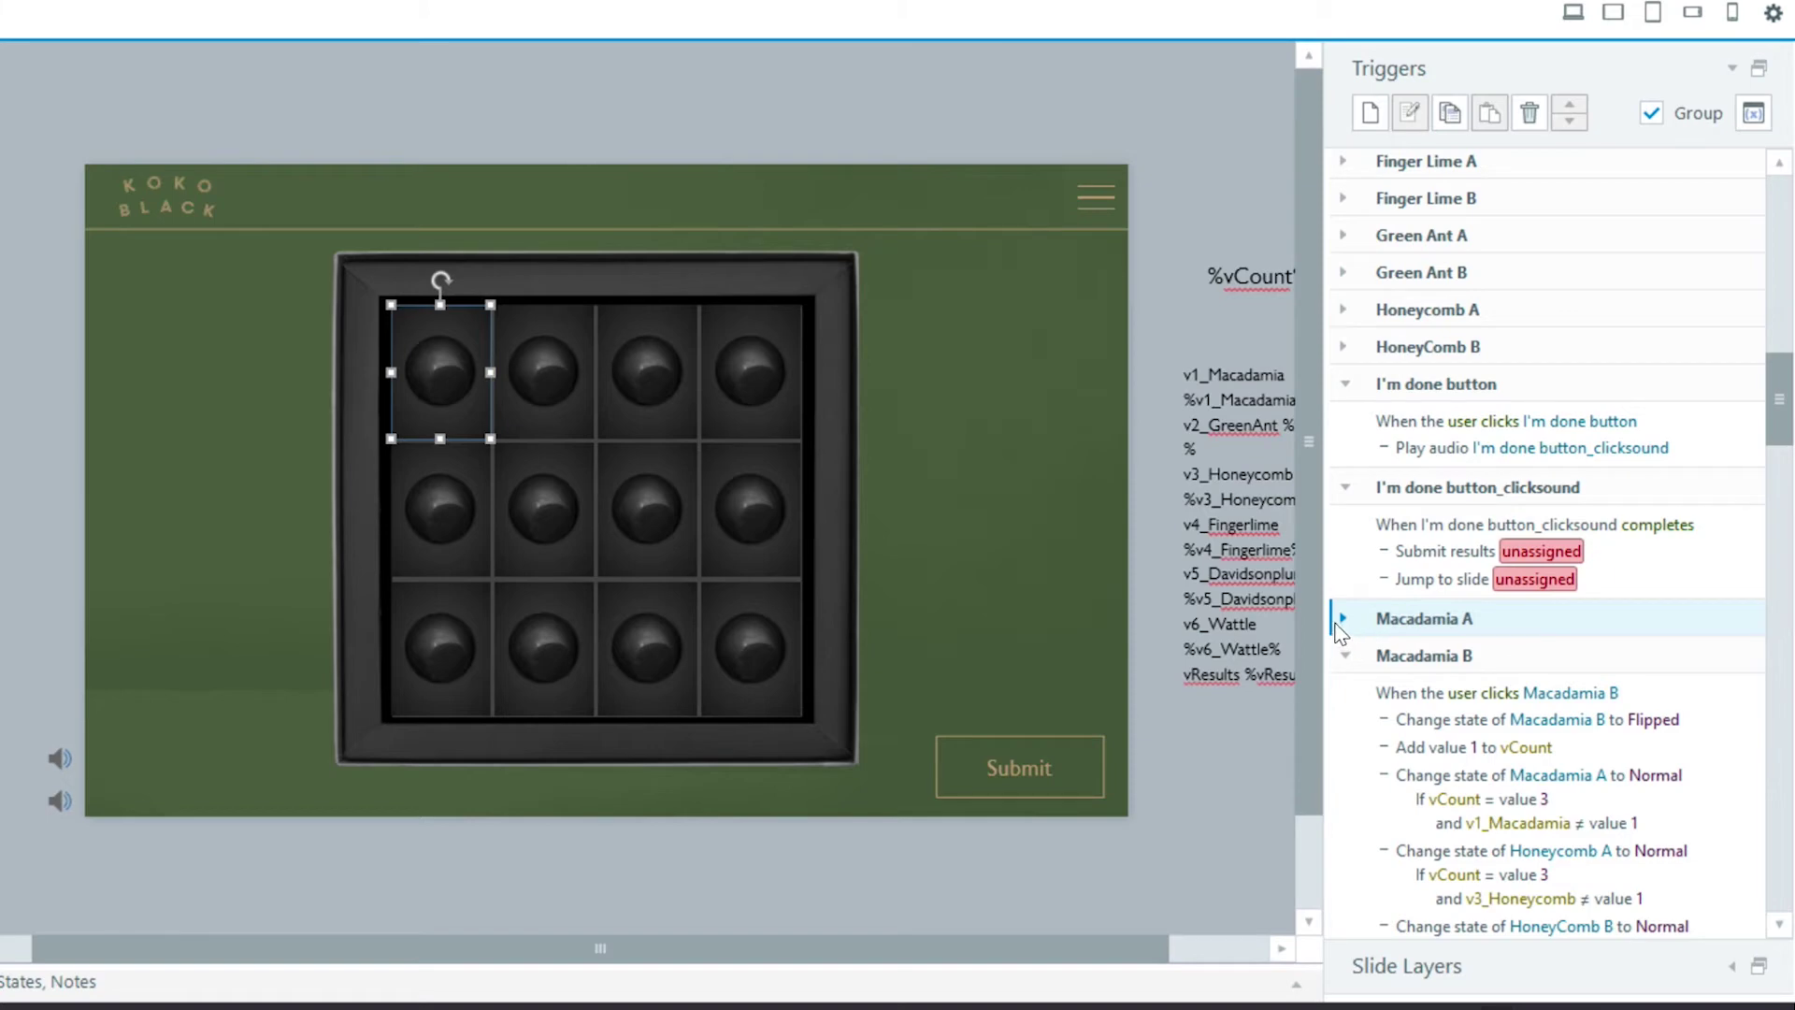
left_click(1343, 620)
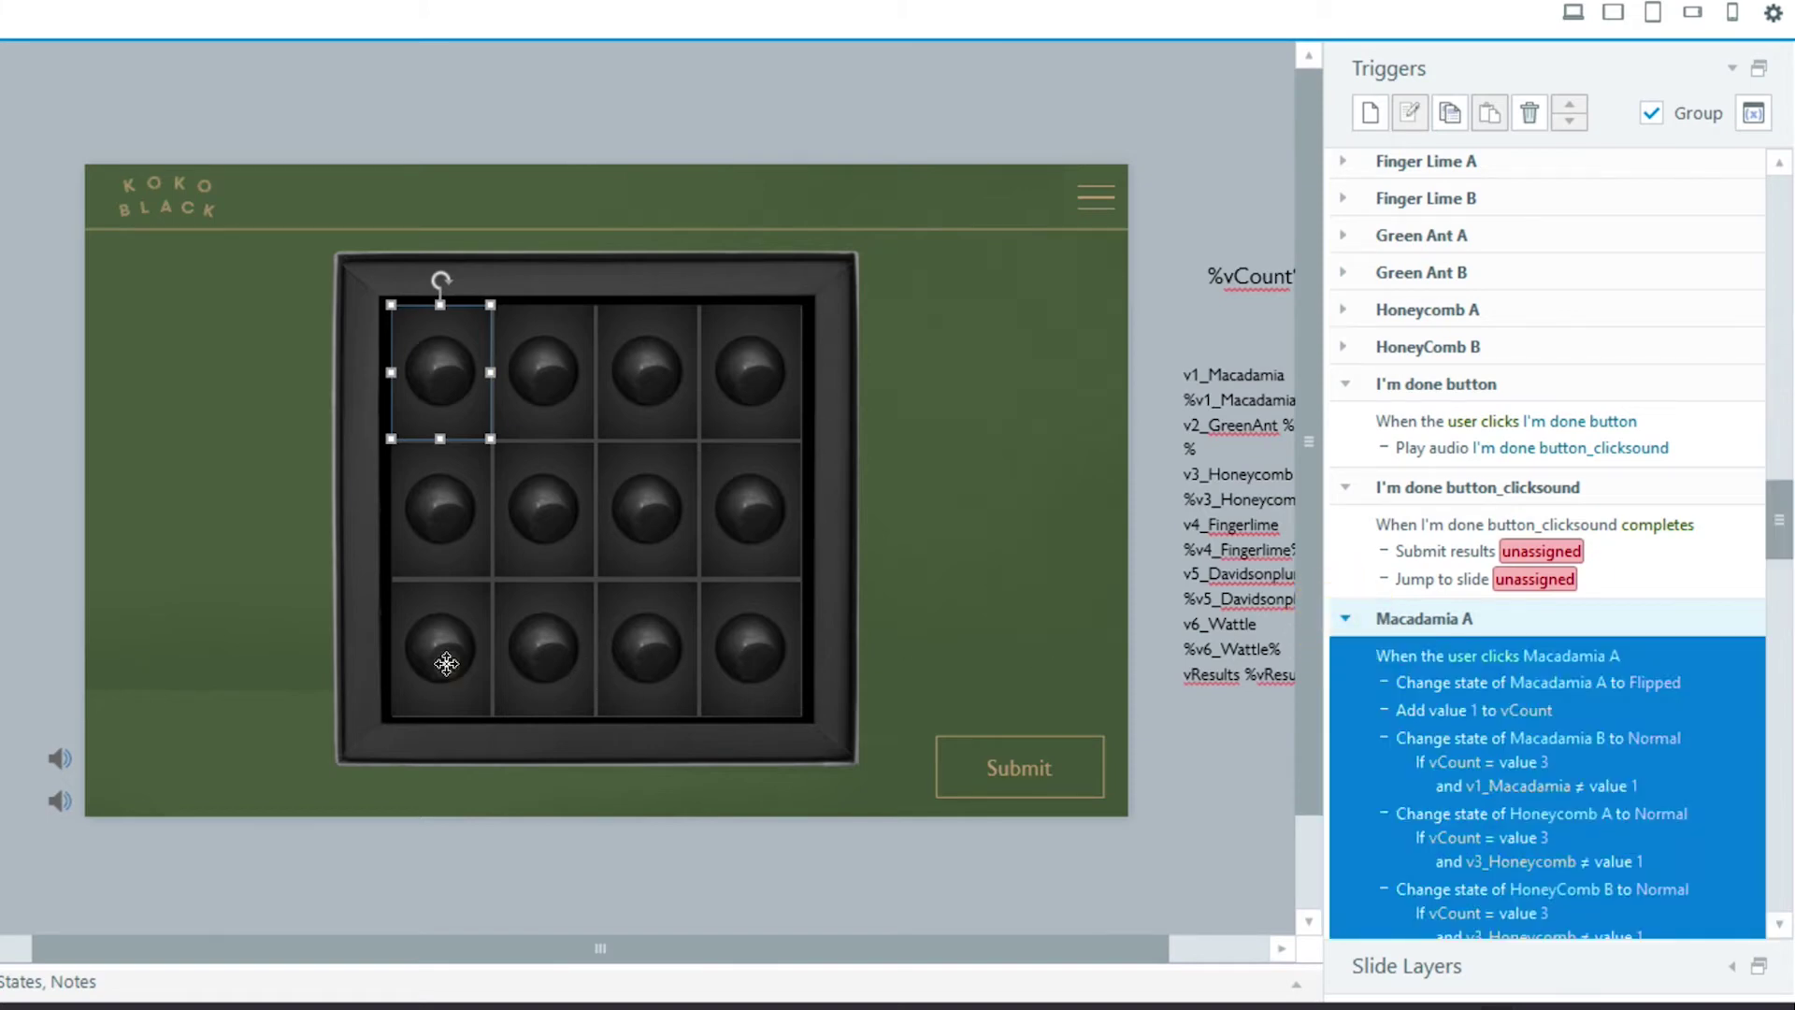
left_click(446, 664)
scroll(1556, 373, "up", 6)
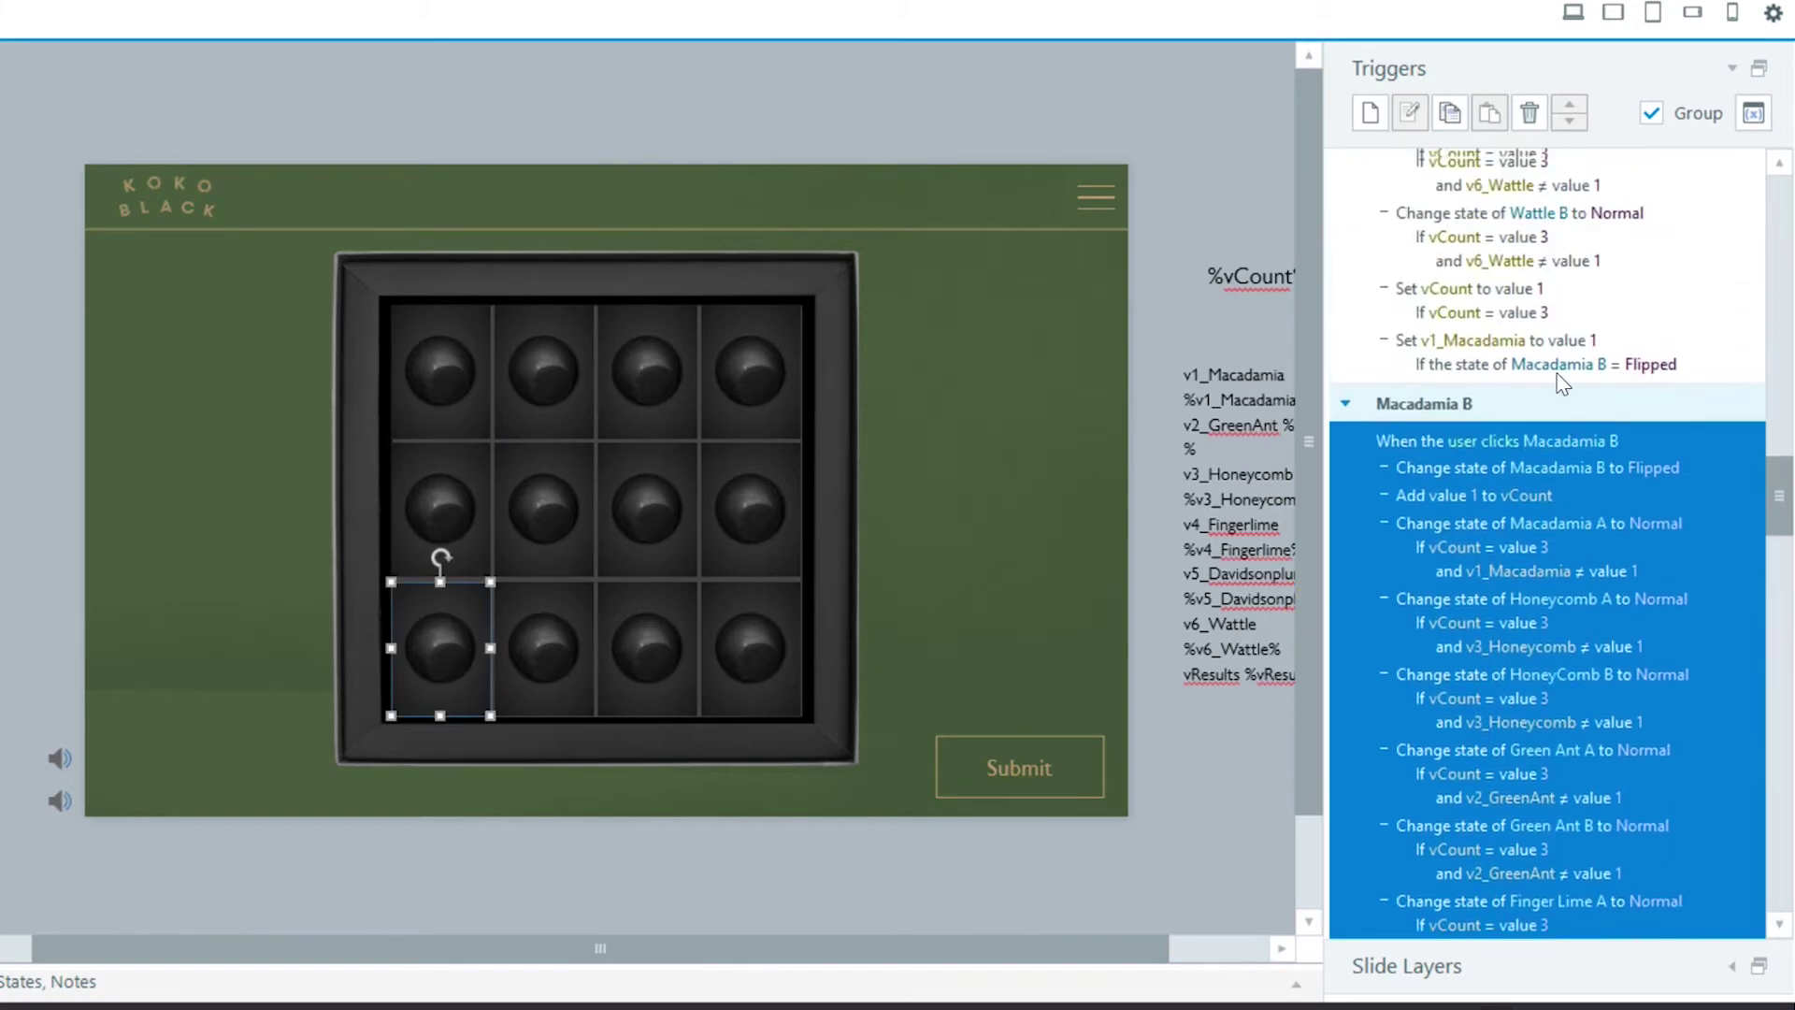
scroll(1556, 373, "up", 5)
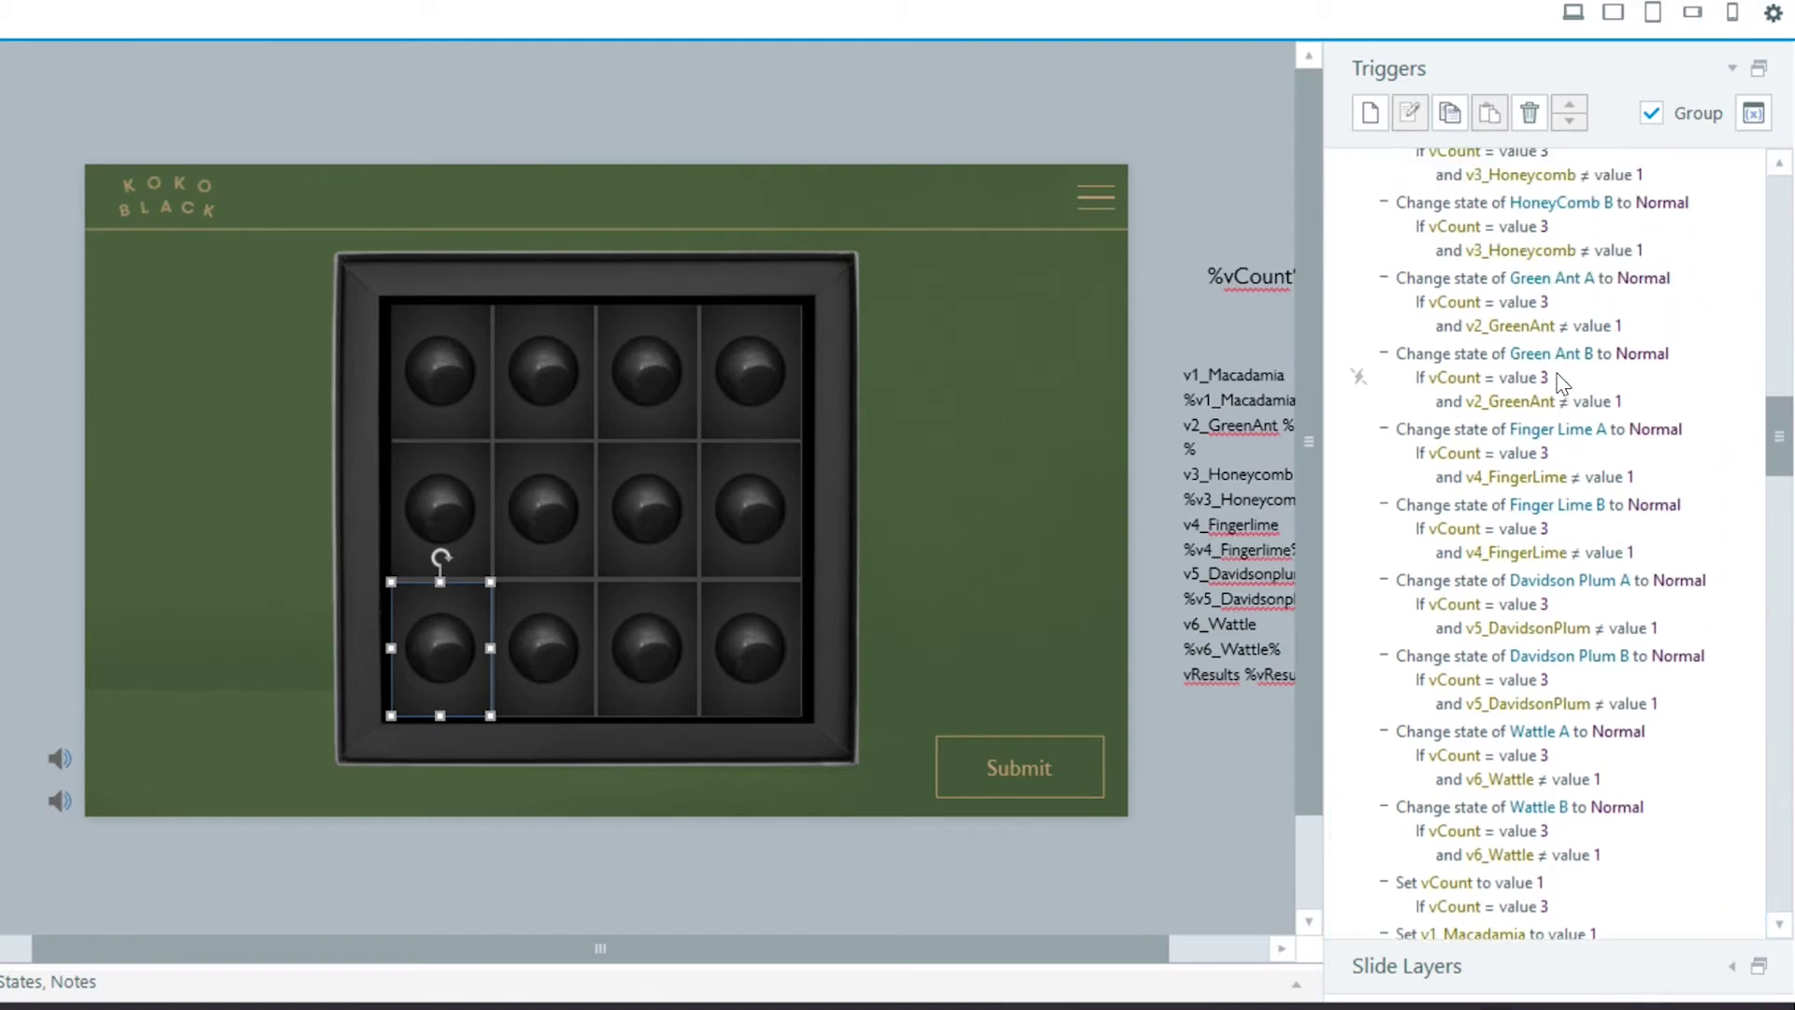
scroll(1556, 374, "up", 3)
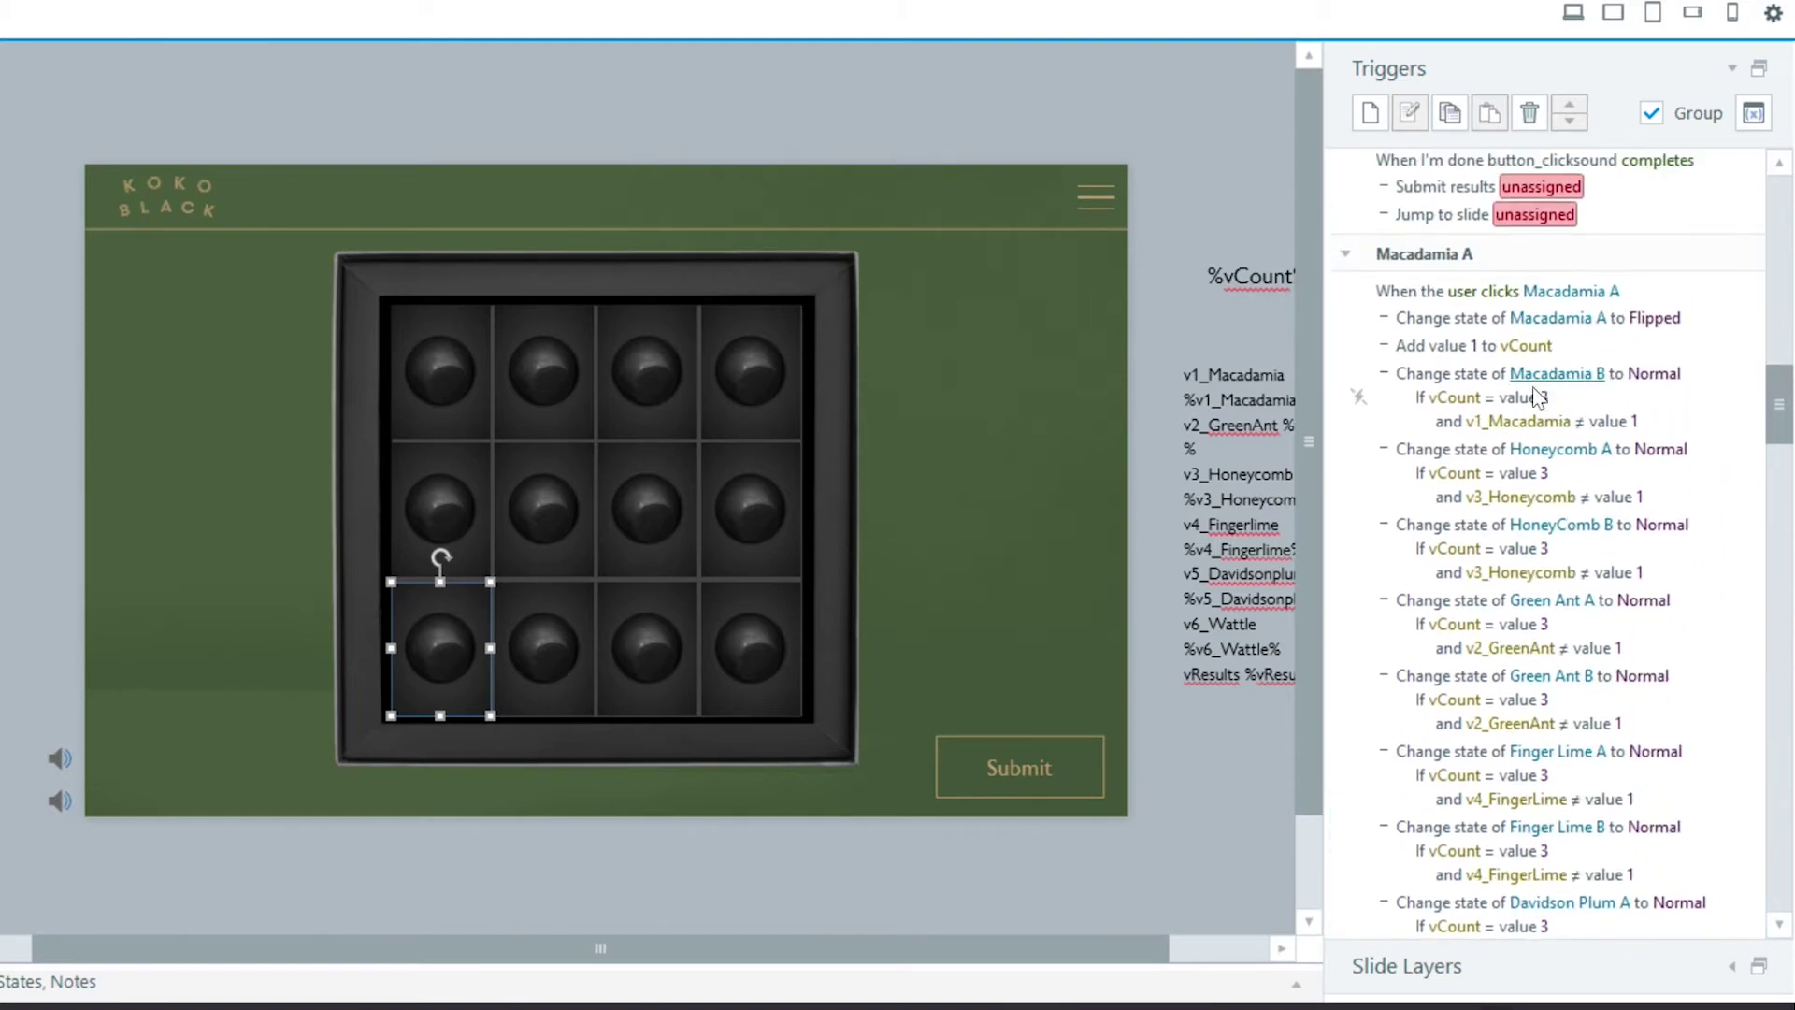
left_click(459, 386)
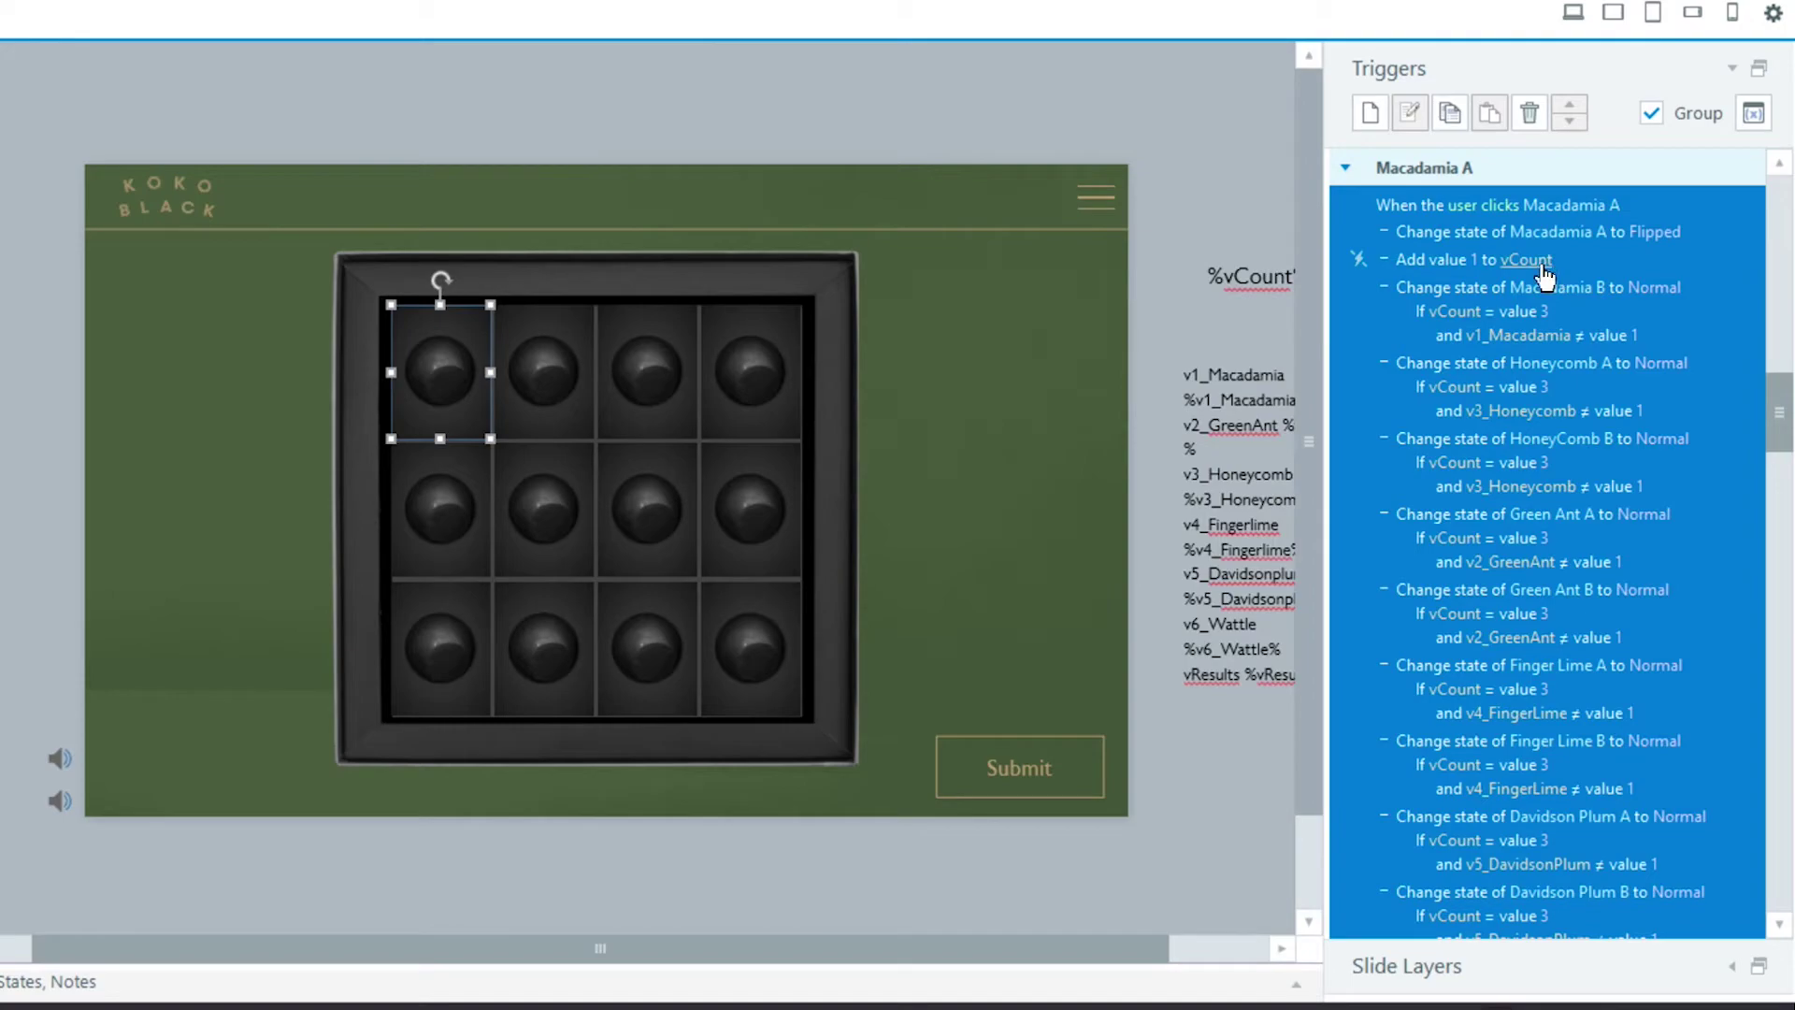
left_click(951, 443)
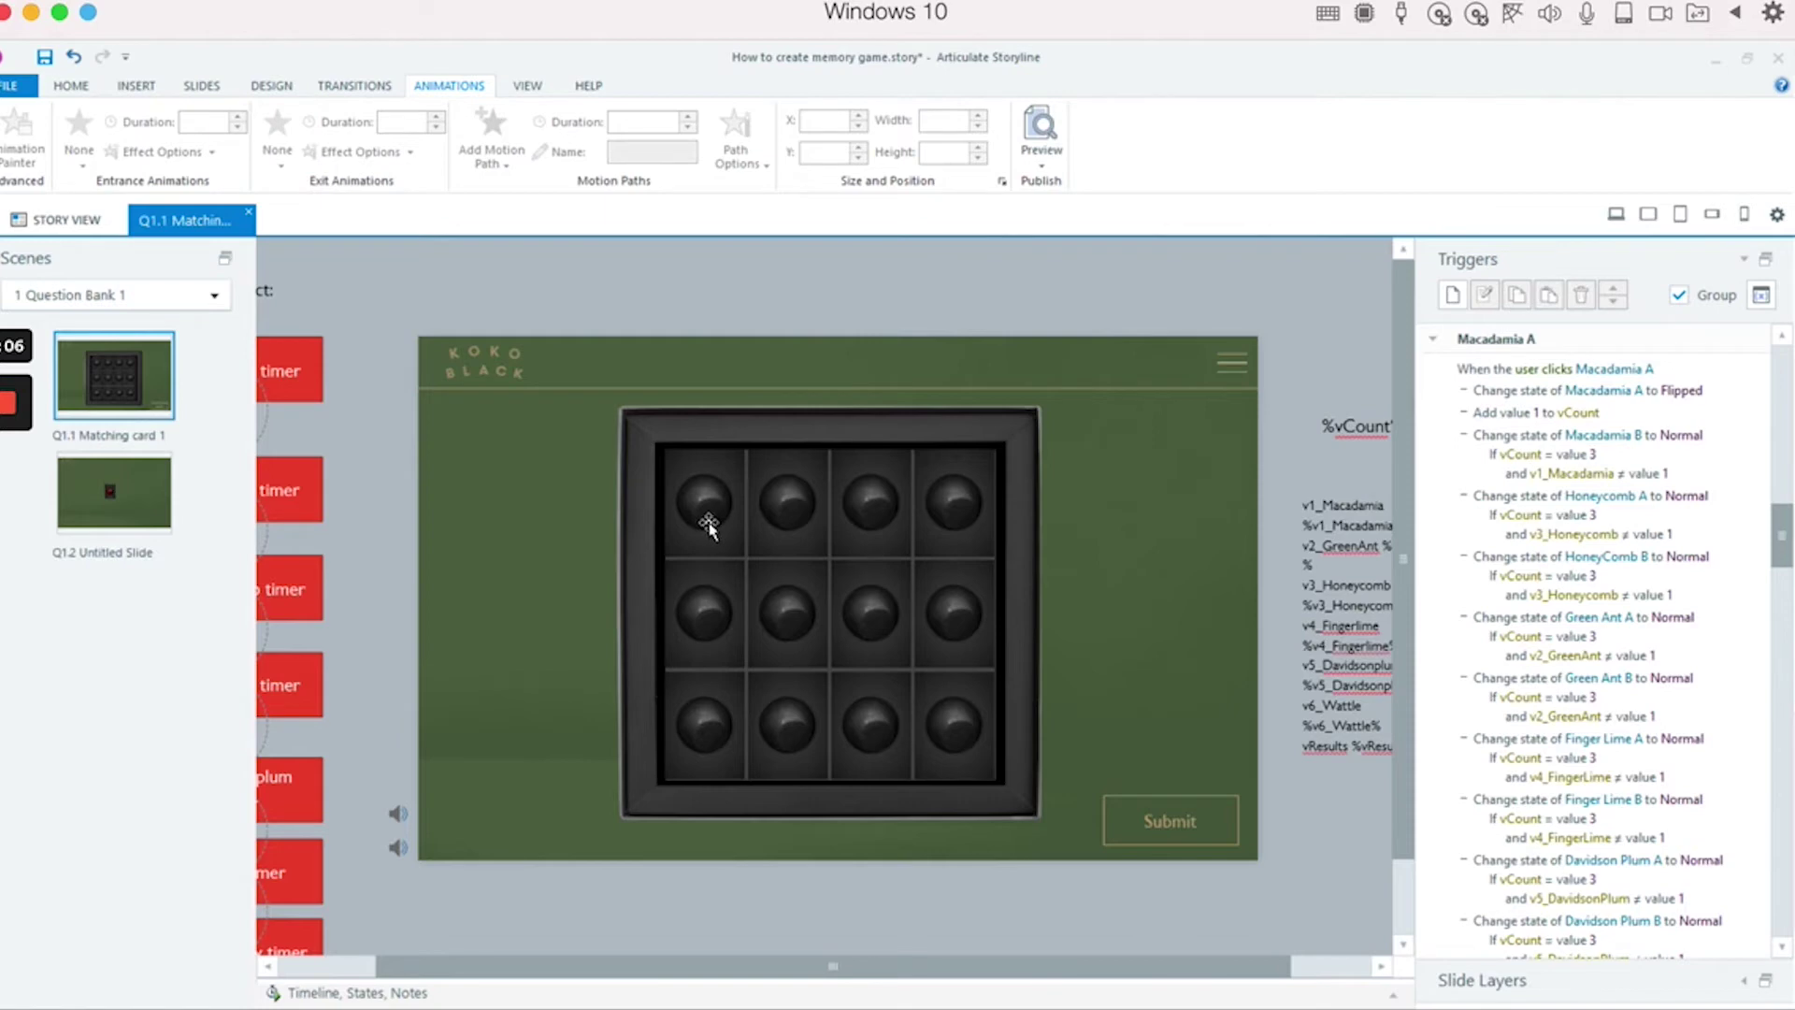
Deselect the Macadamia A card and open the project Variables dialog from the Triggers panel.
left_click(713, 525)
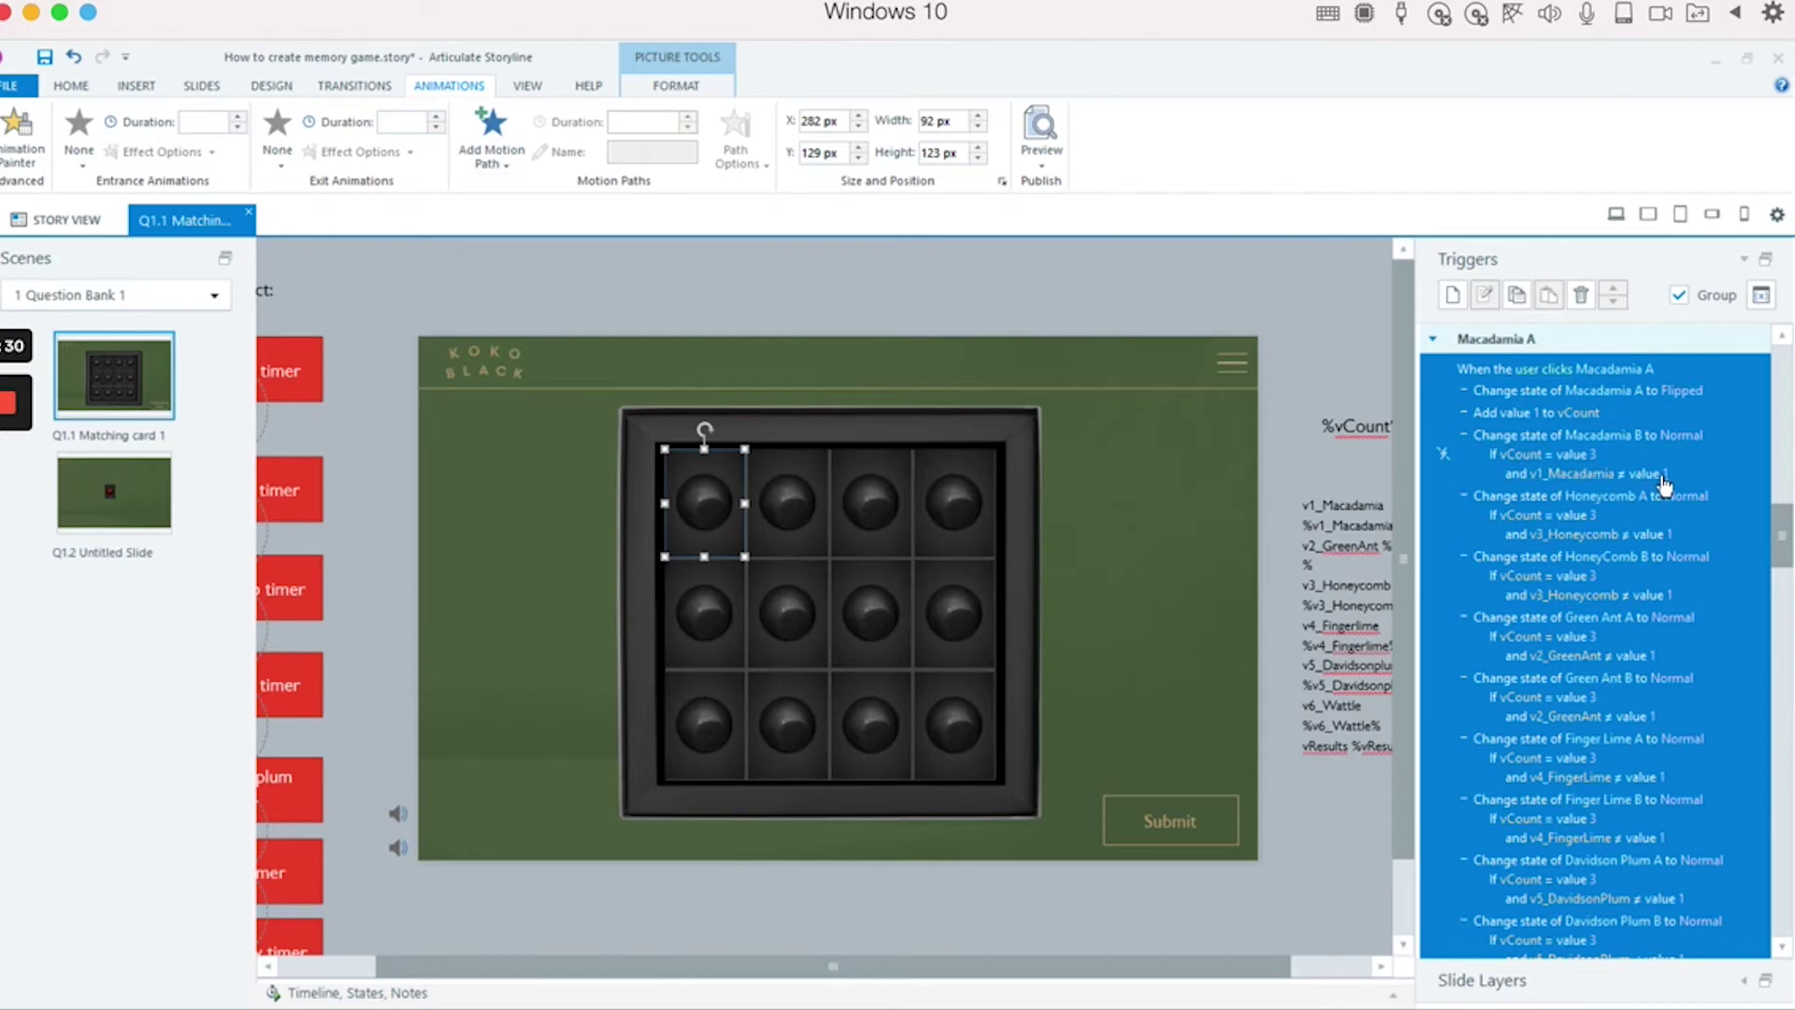
left_click(1313, 354)
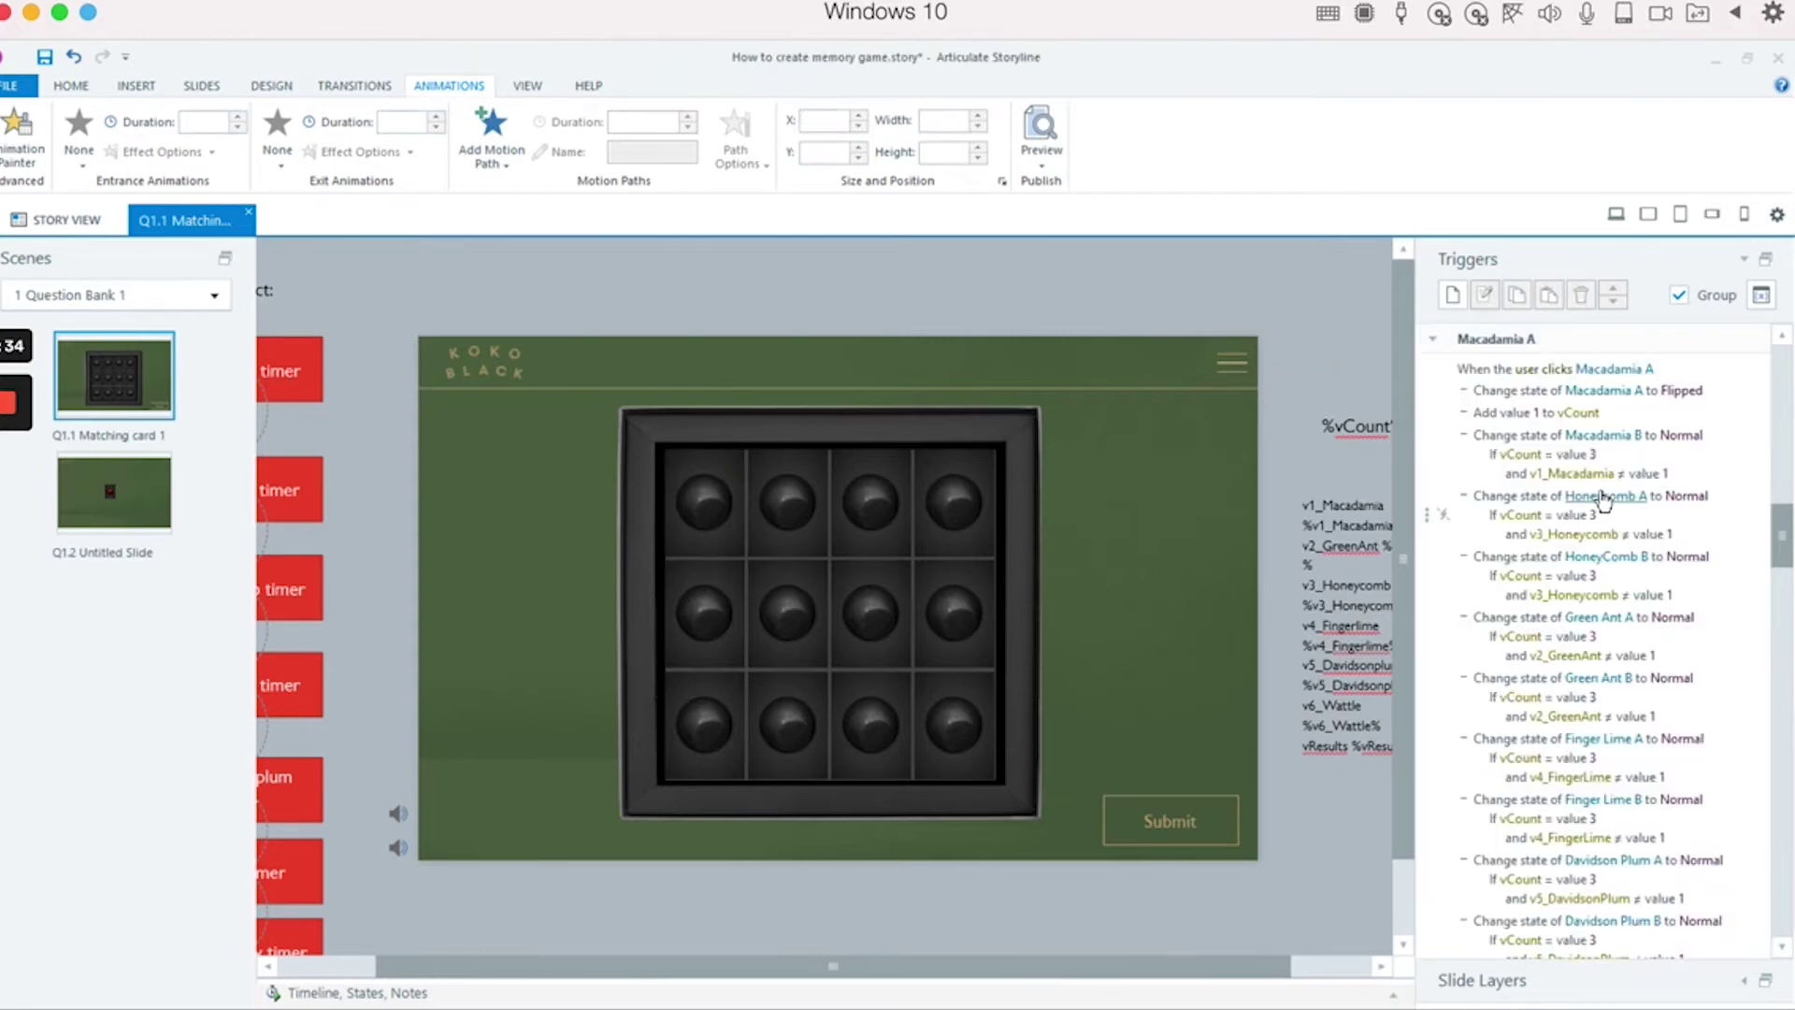
left_click(1759, 300)
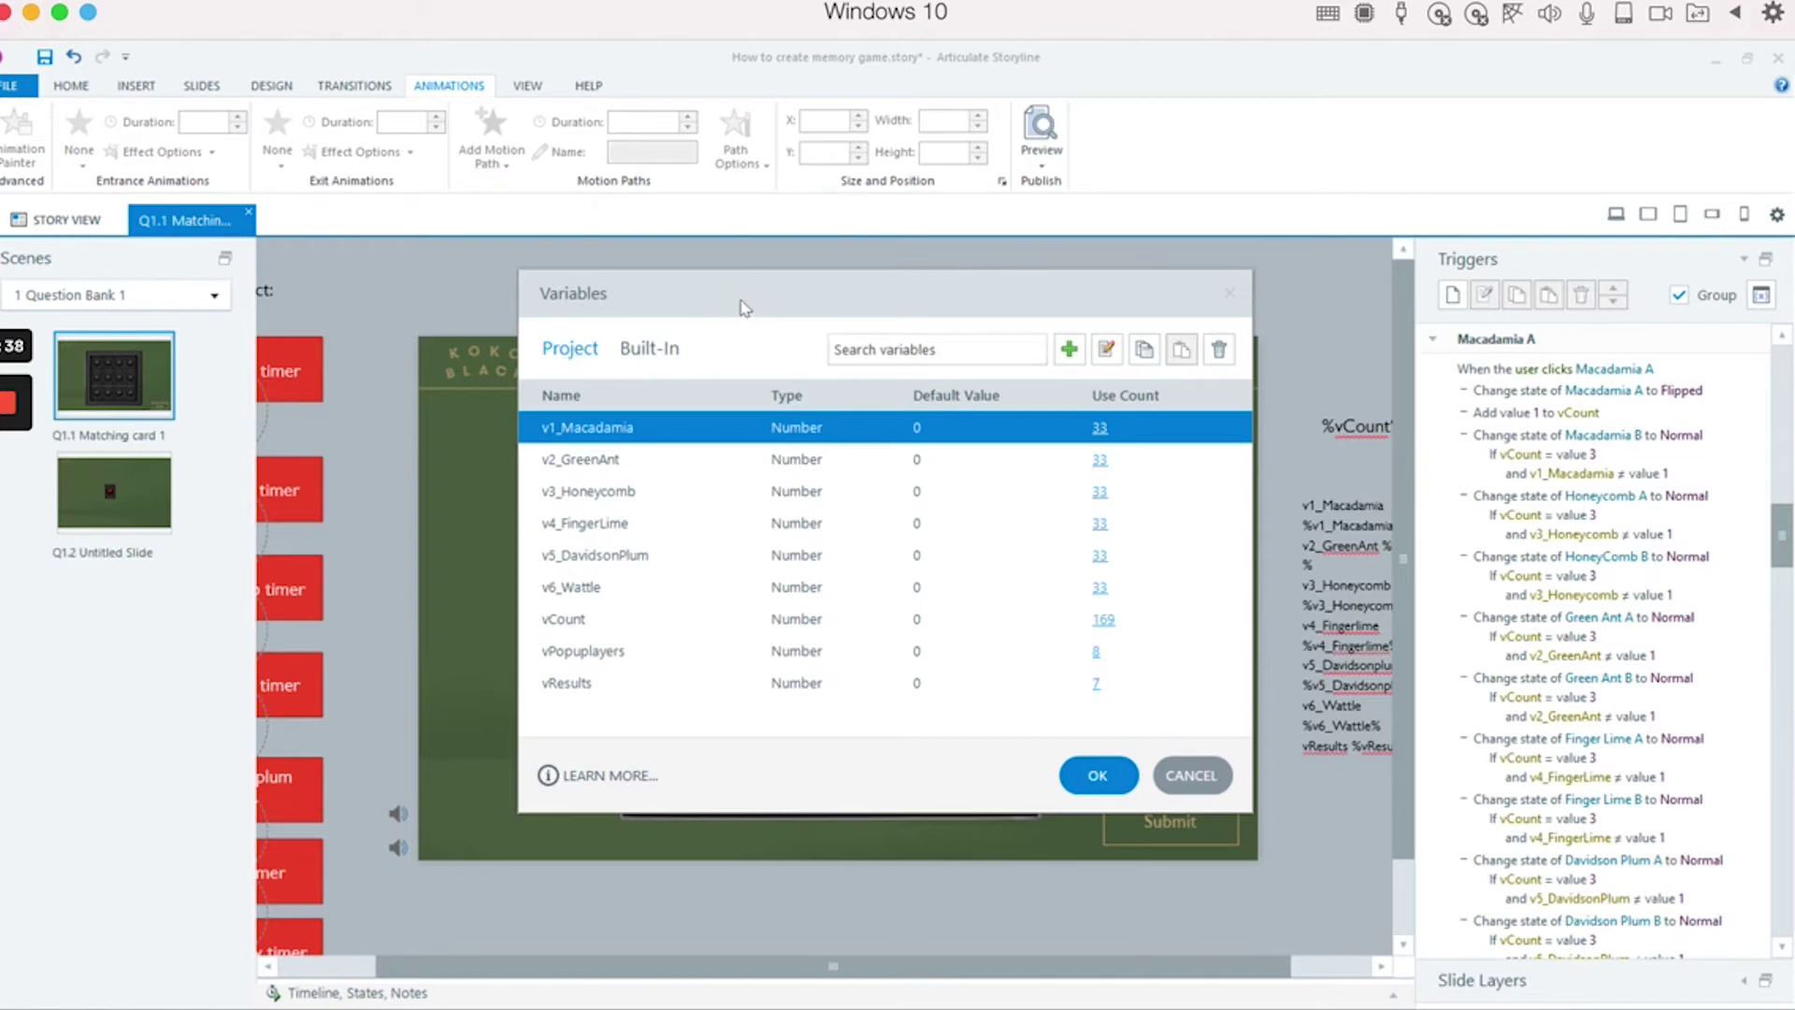
Review the number variables in the Variables dialog and close it with OK.
left_click_drag(738, 304, 727, 305)
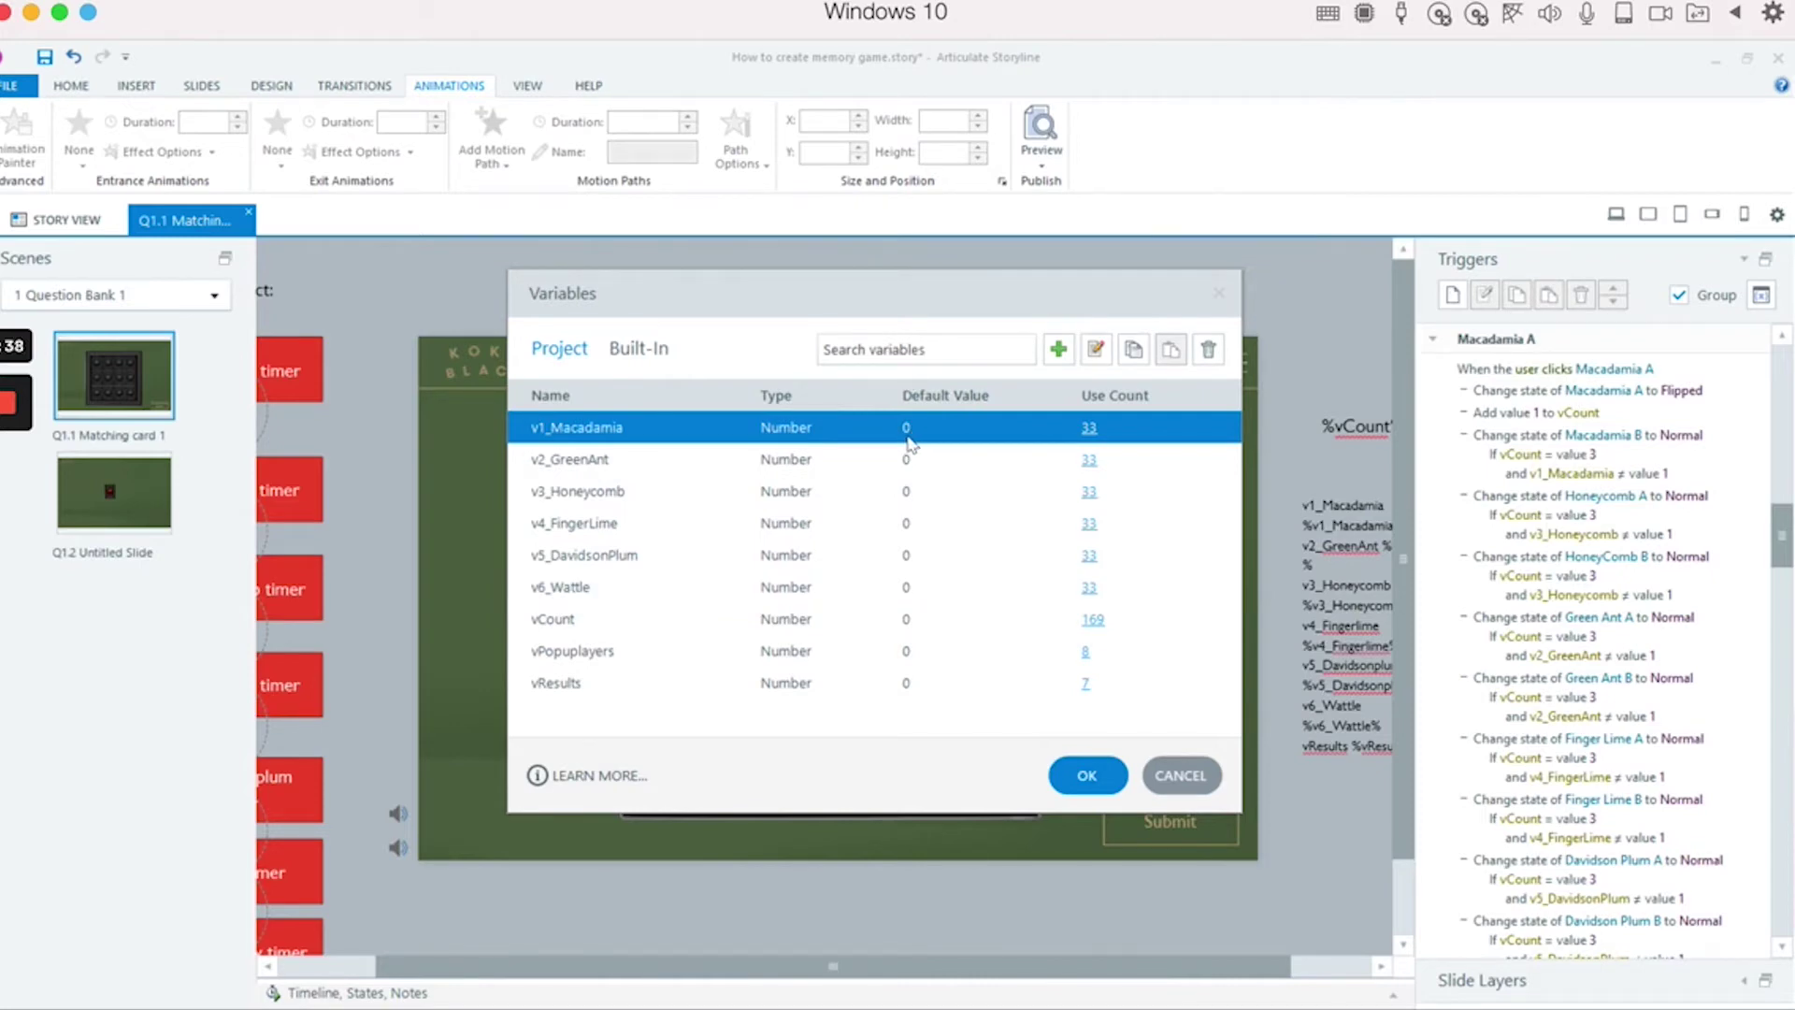
left_click(1086, 775)
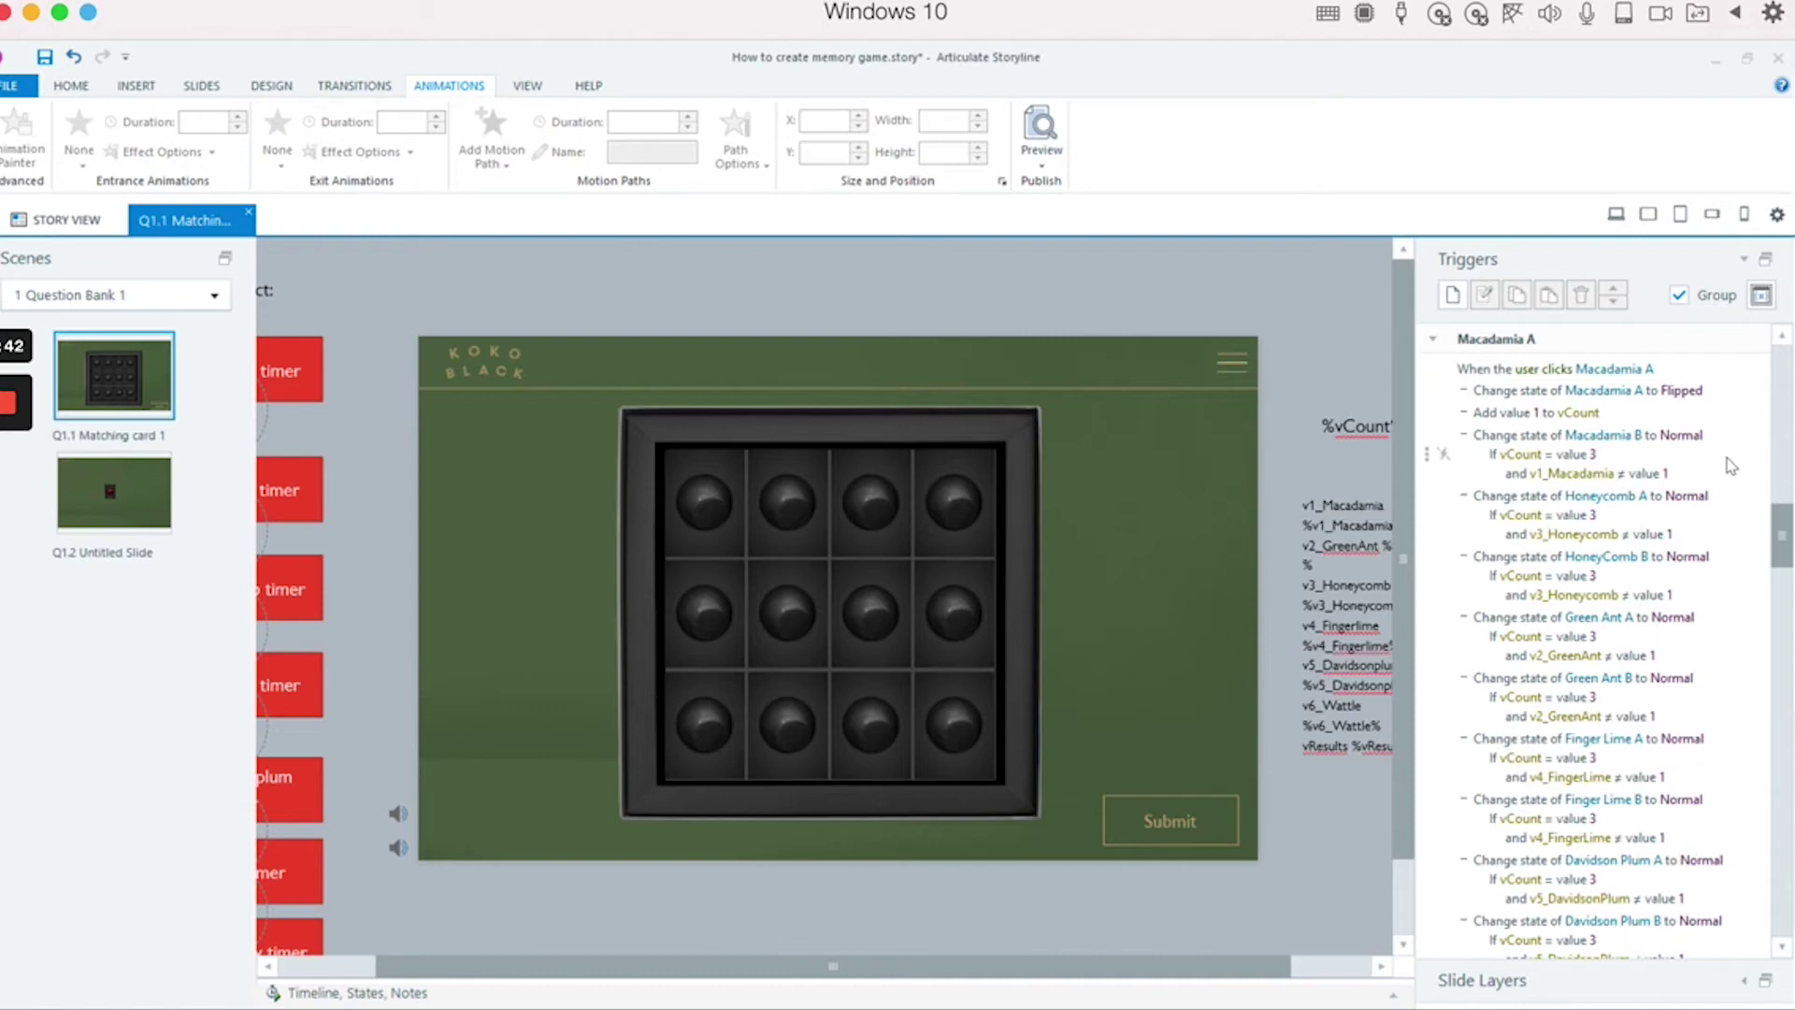
Review Macadamia A's actions resetting Macadamia B to Normal and setting vCount to 1.
left_click(703, 496)
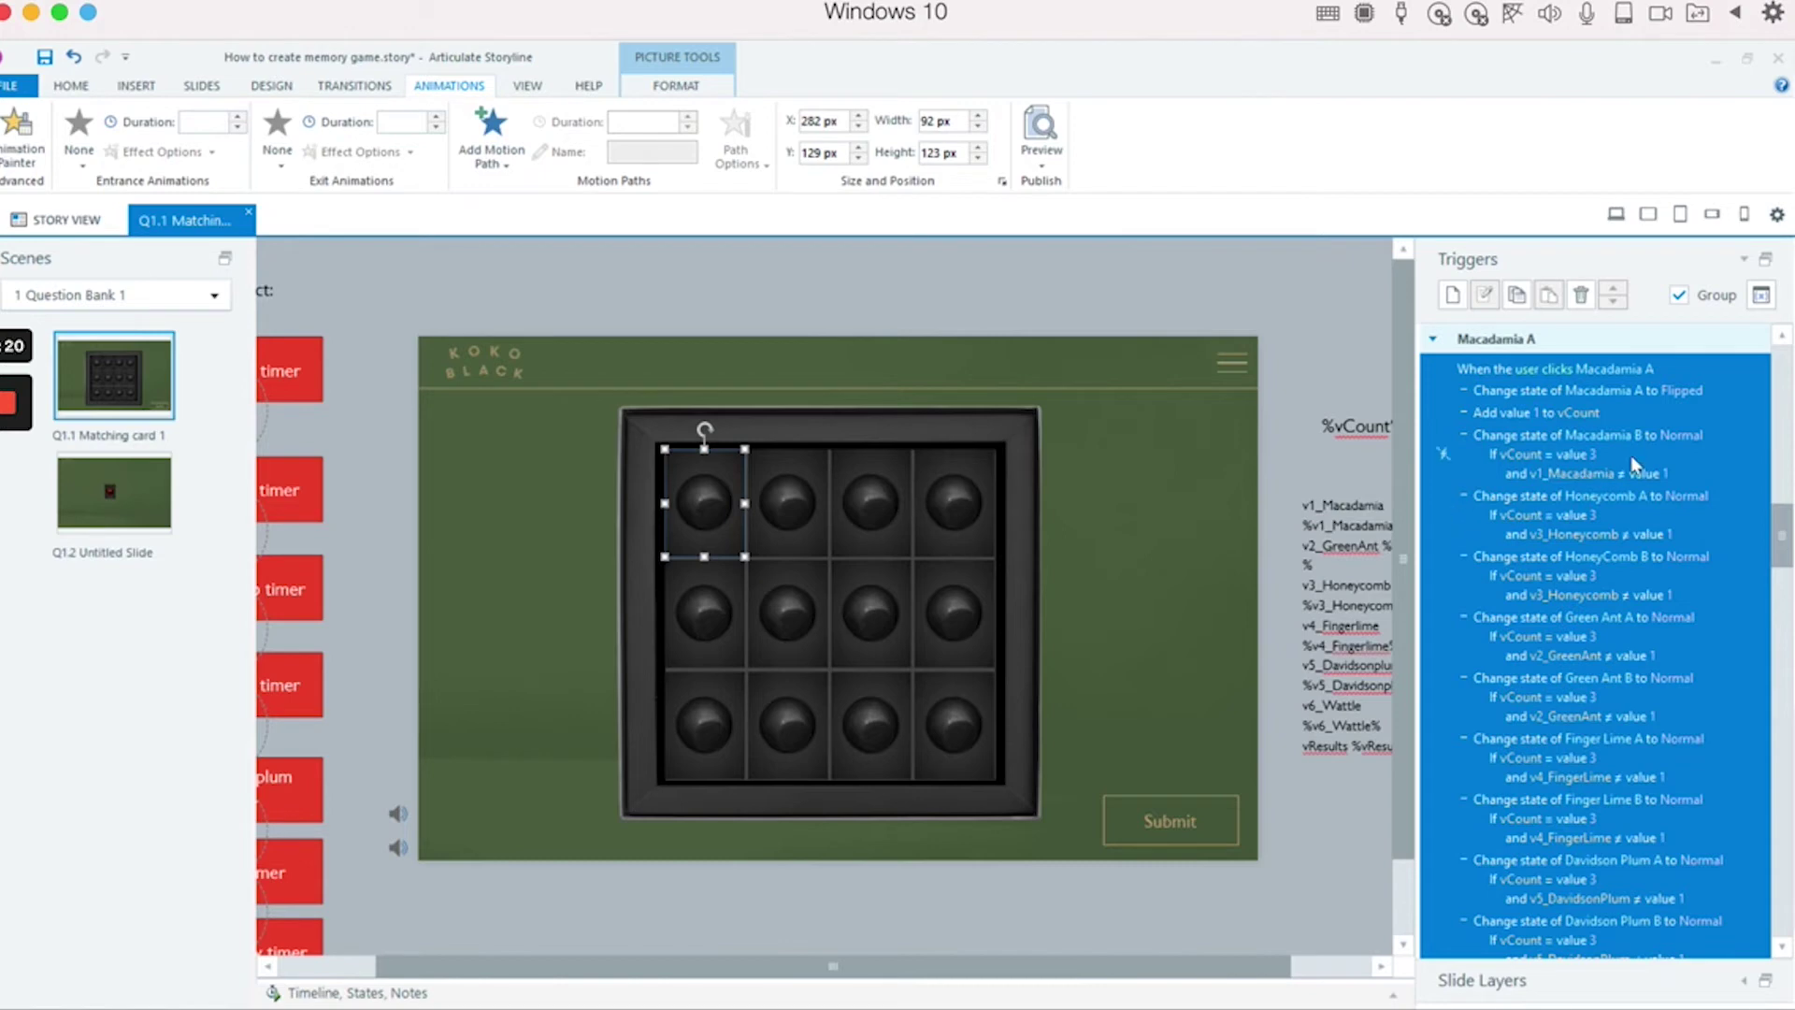
left_click(1698, 459)
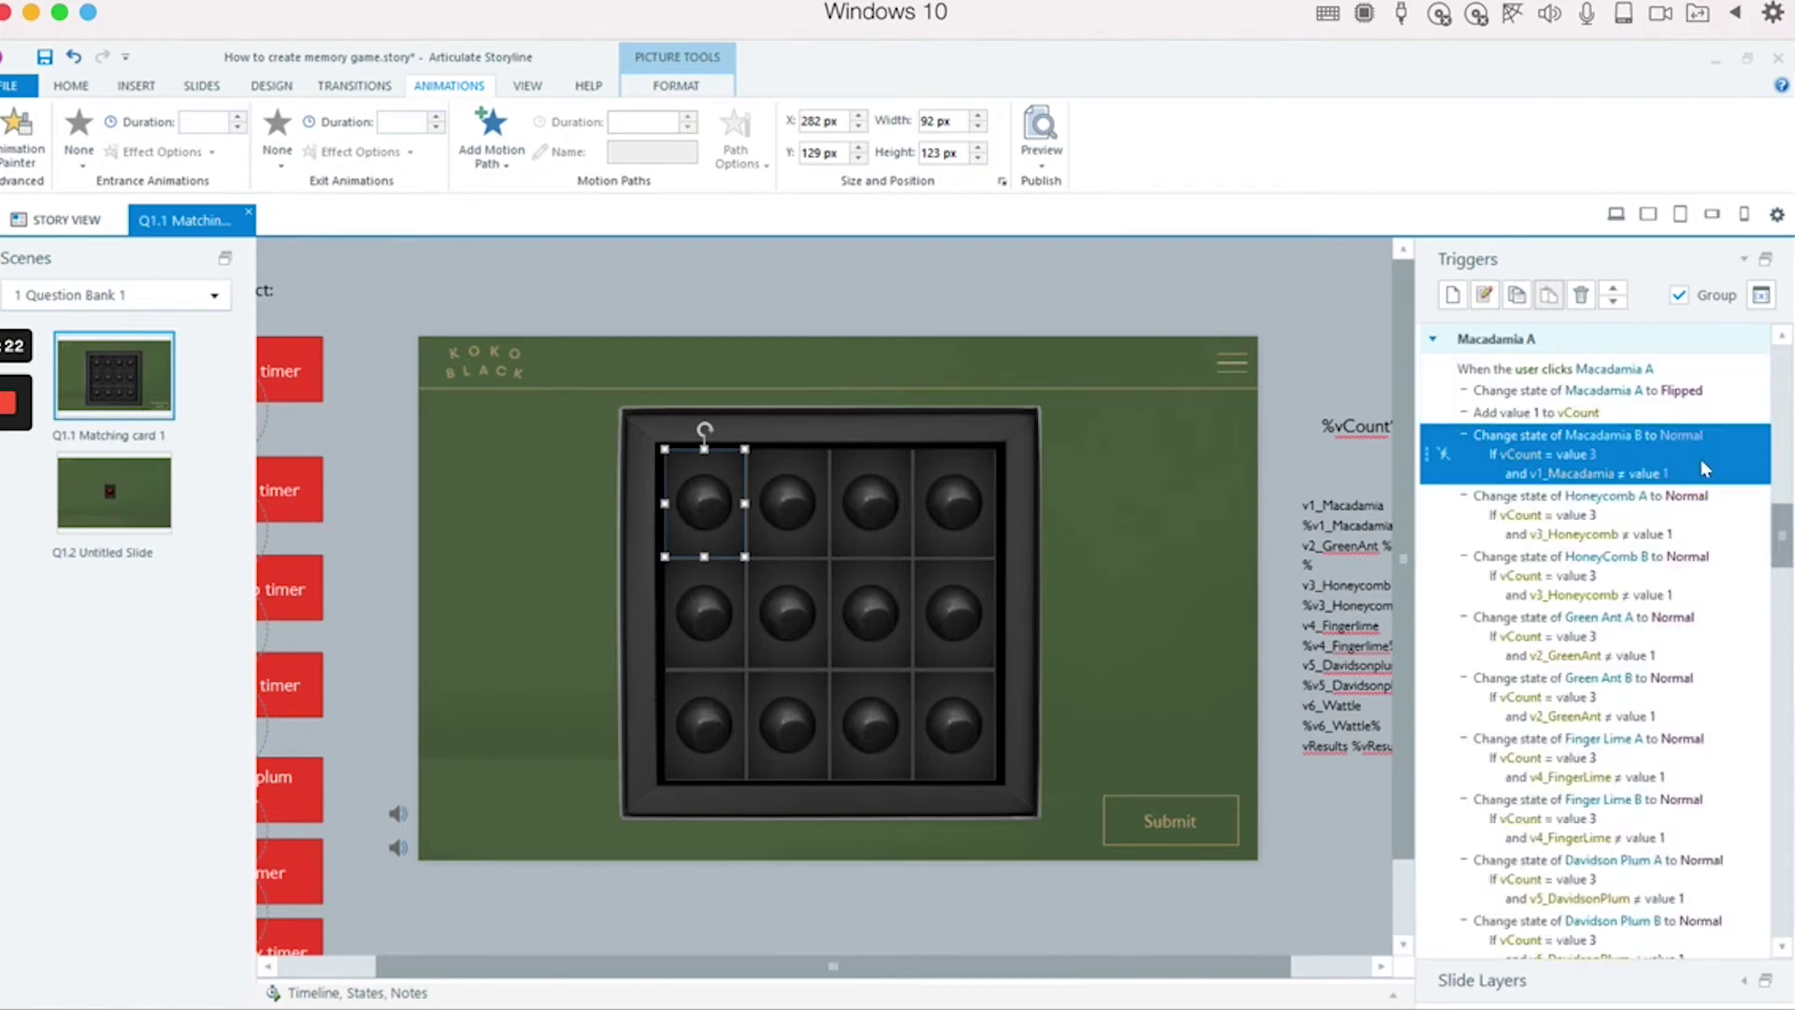
left_click(805, 515)
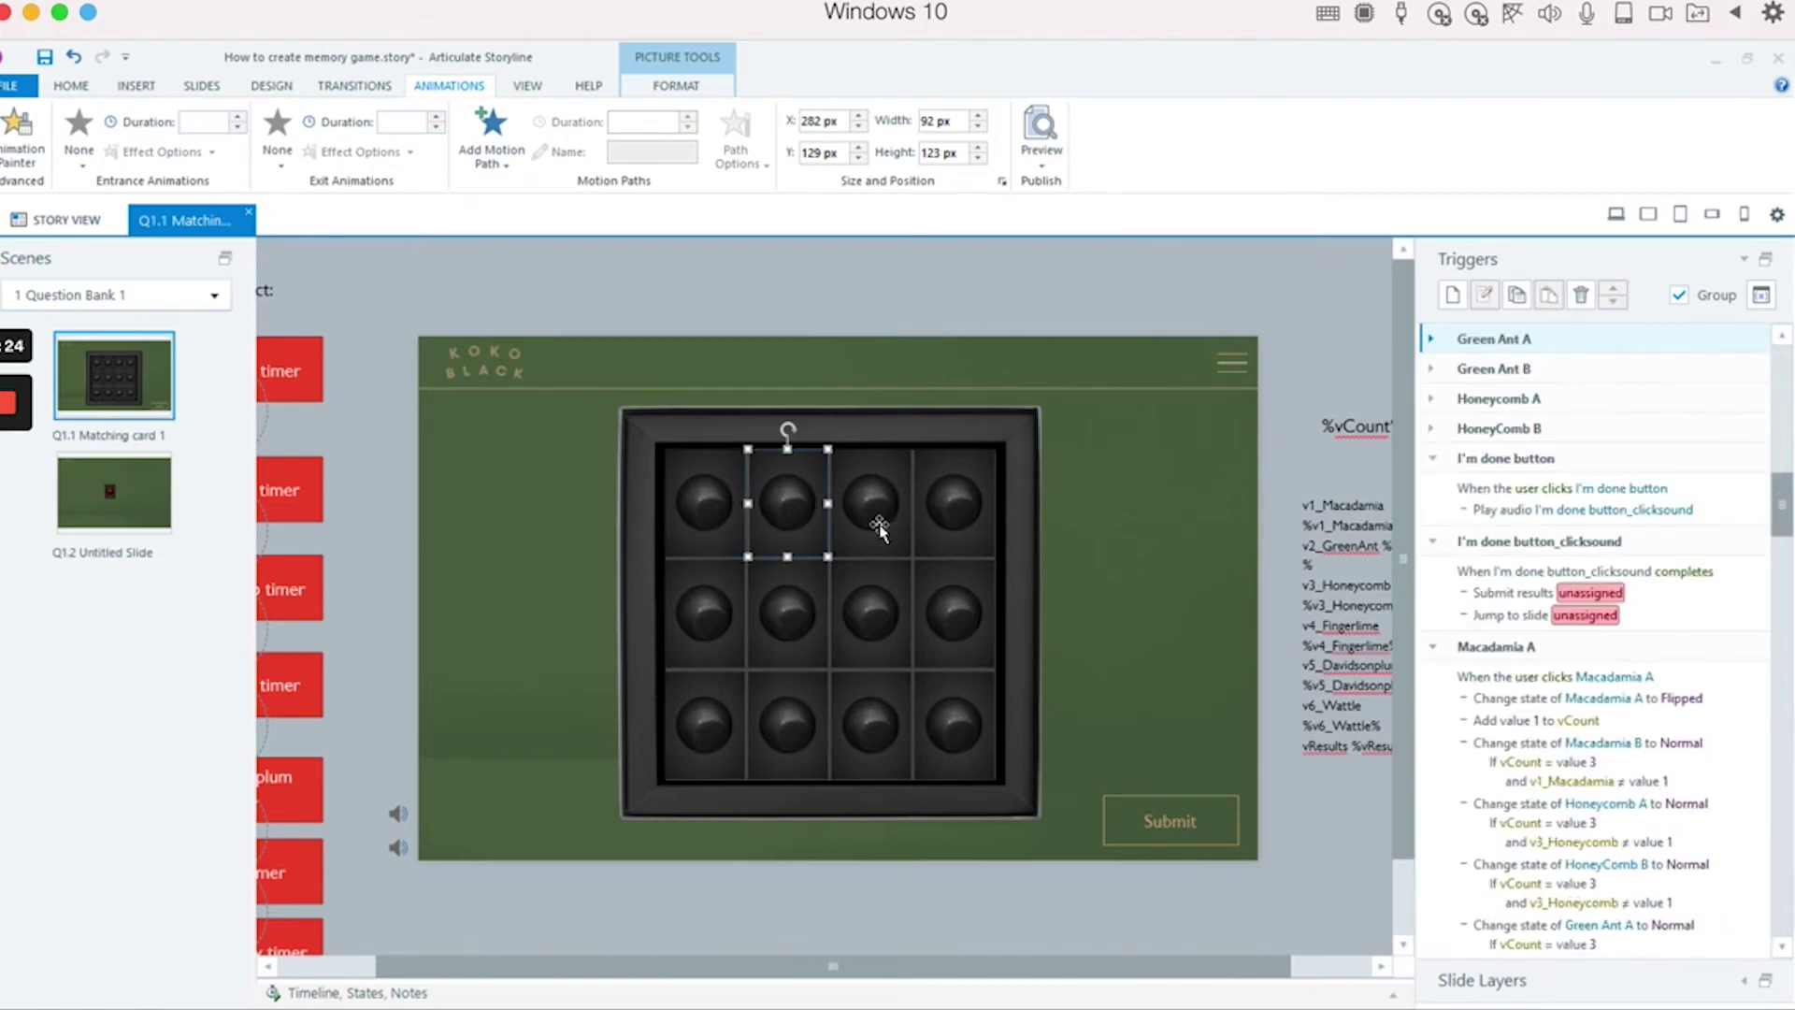
left_click(704, 519)
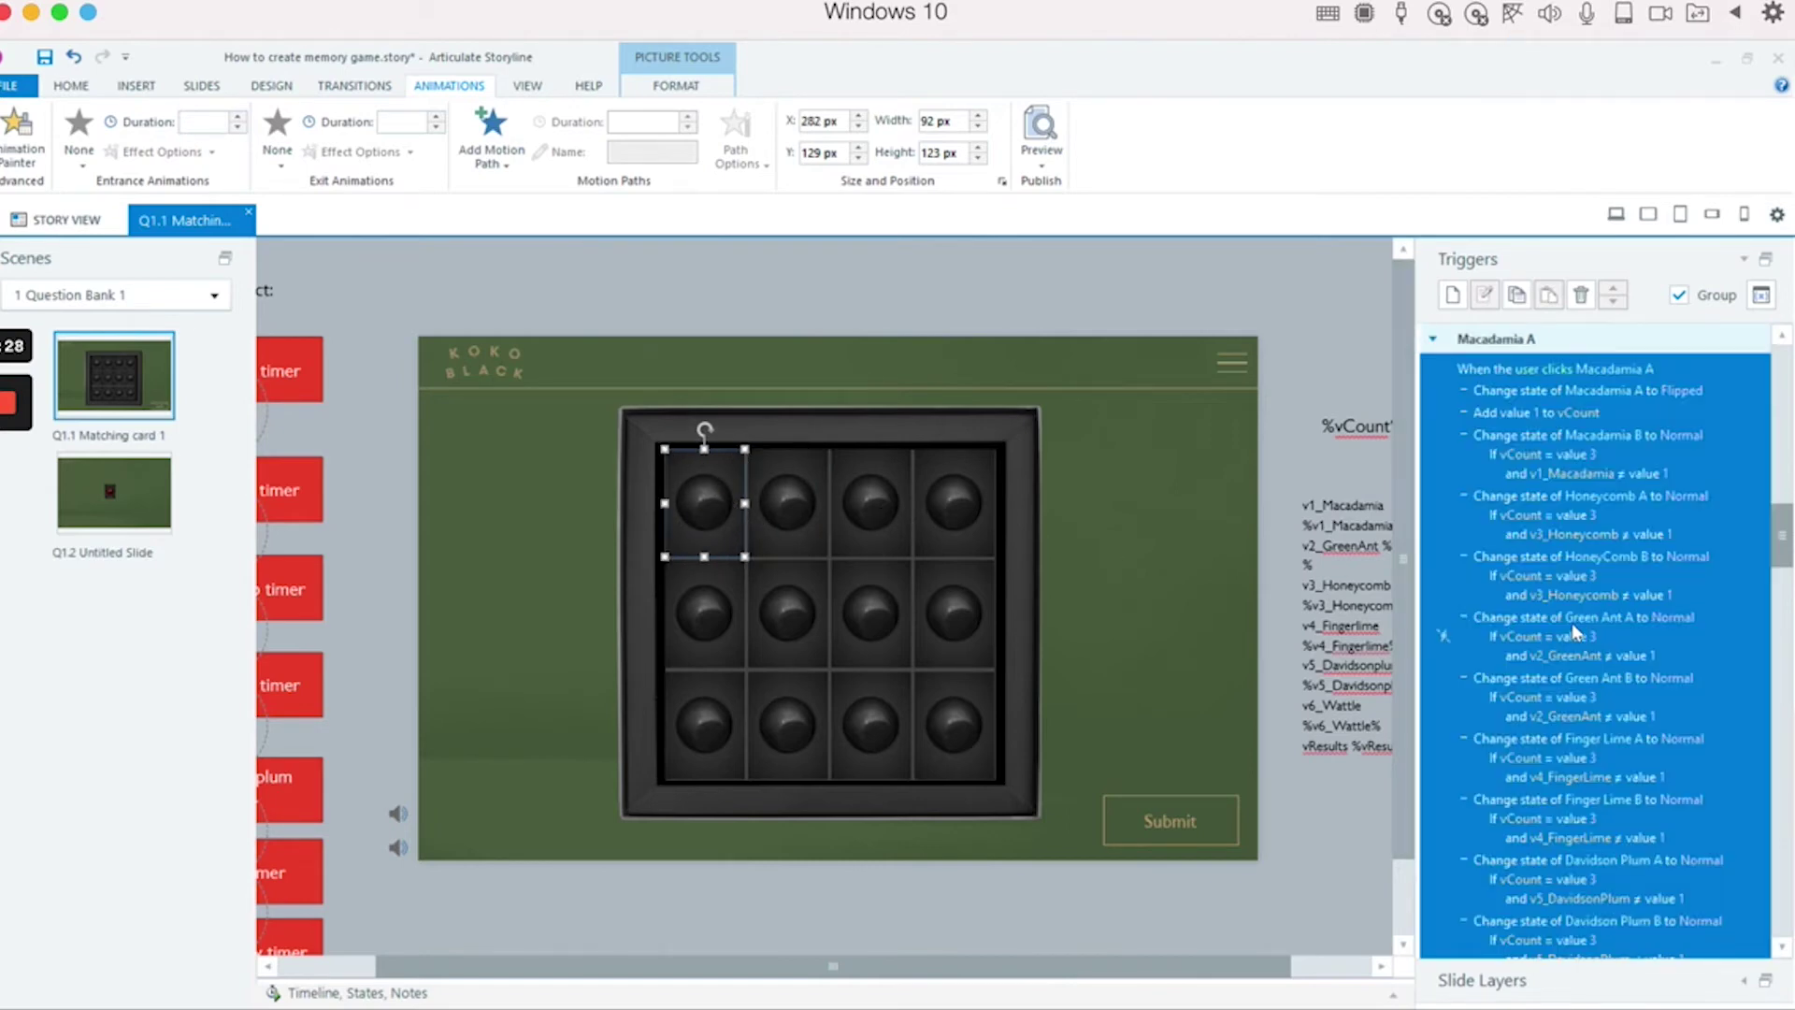
scroll(1573, 623, "down", 1)
scroll(1564, 627, "down", 3)
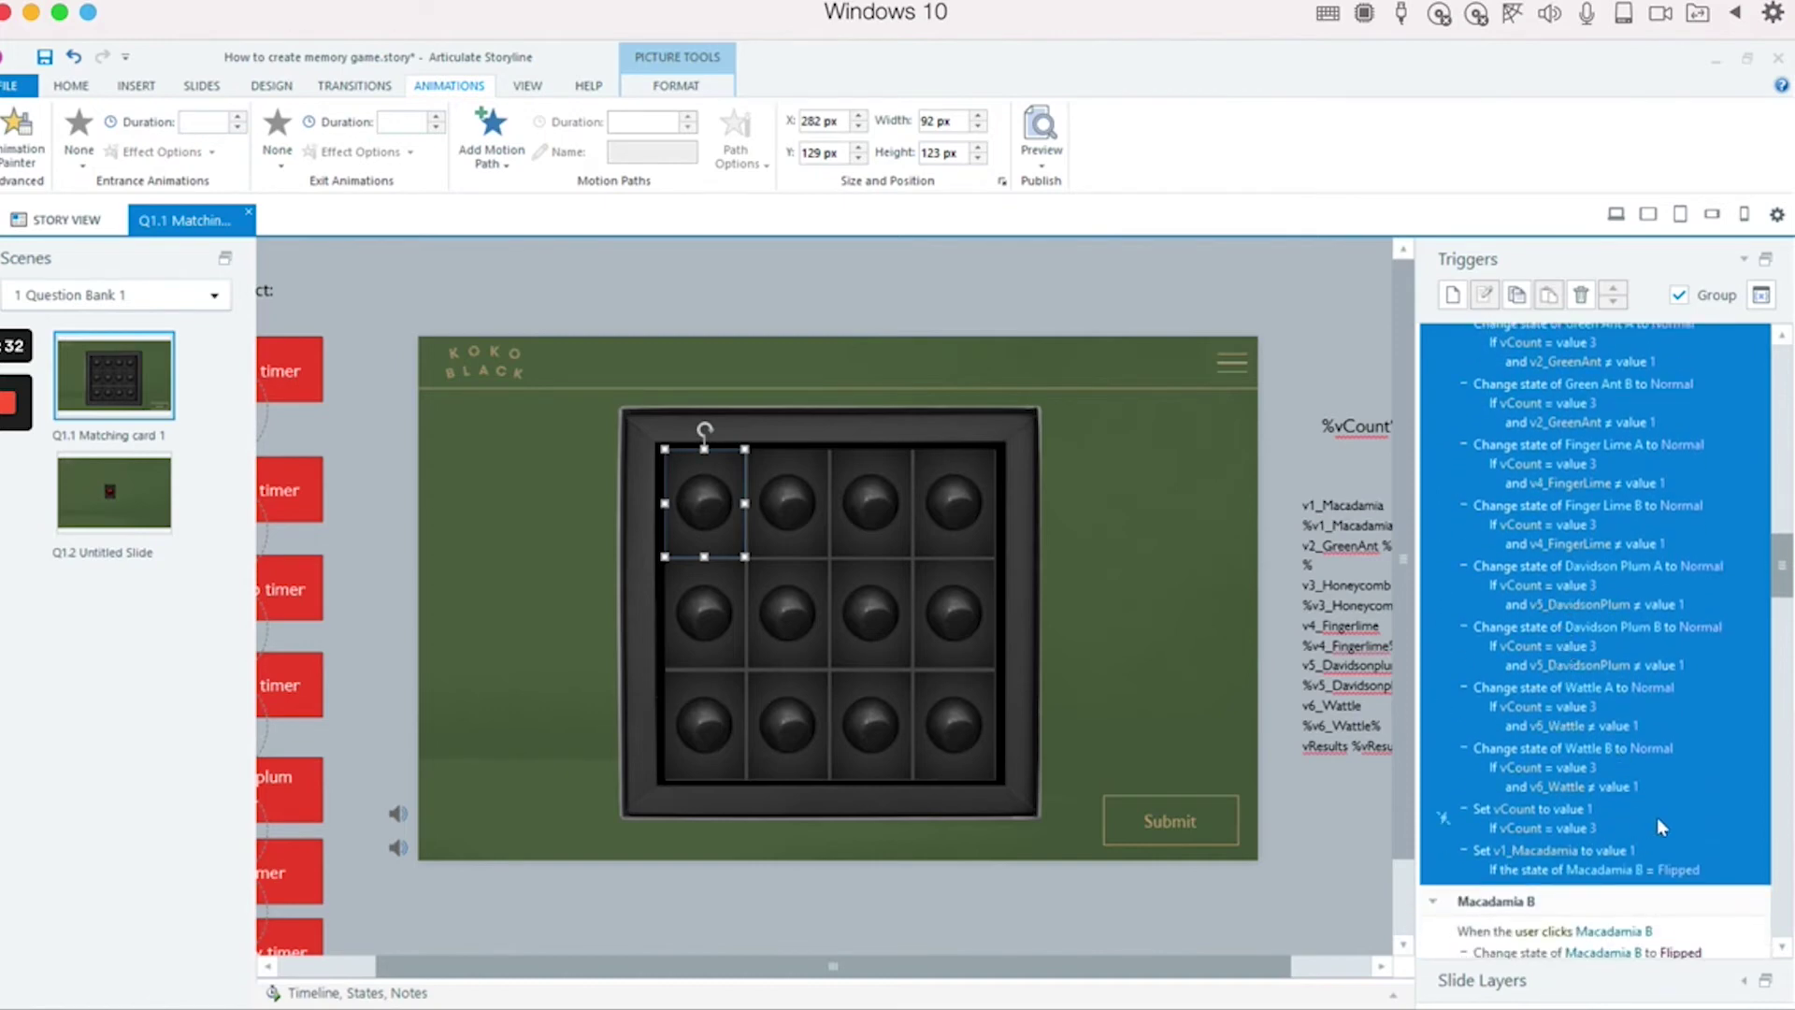
left_click(1657, 827)
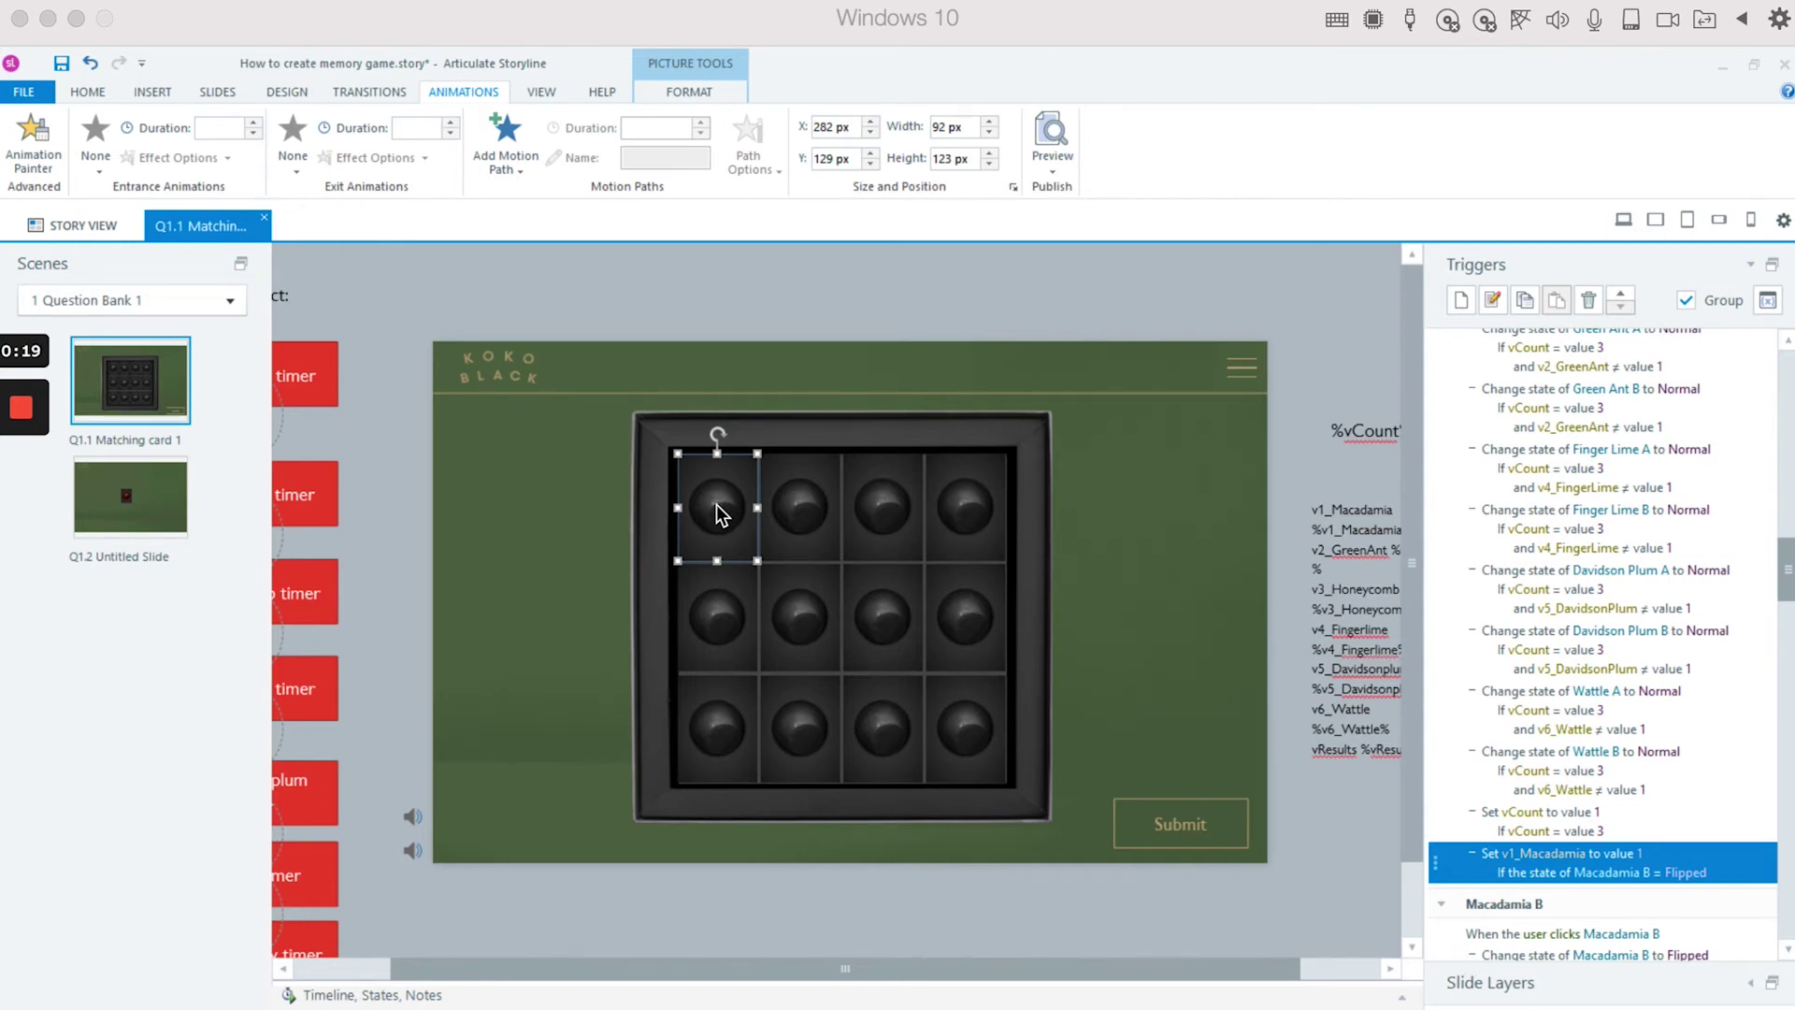
left_click(1718, 860)
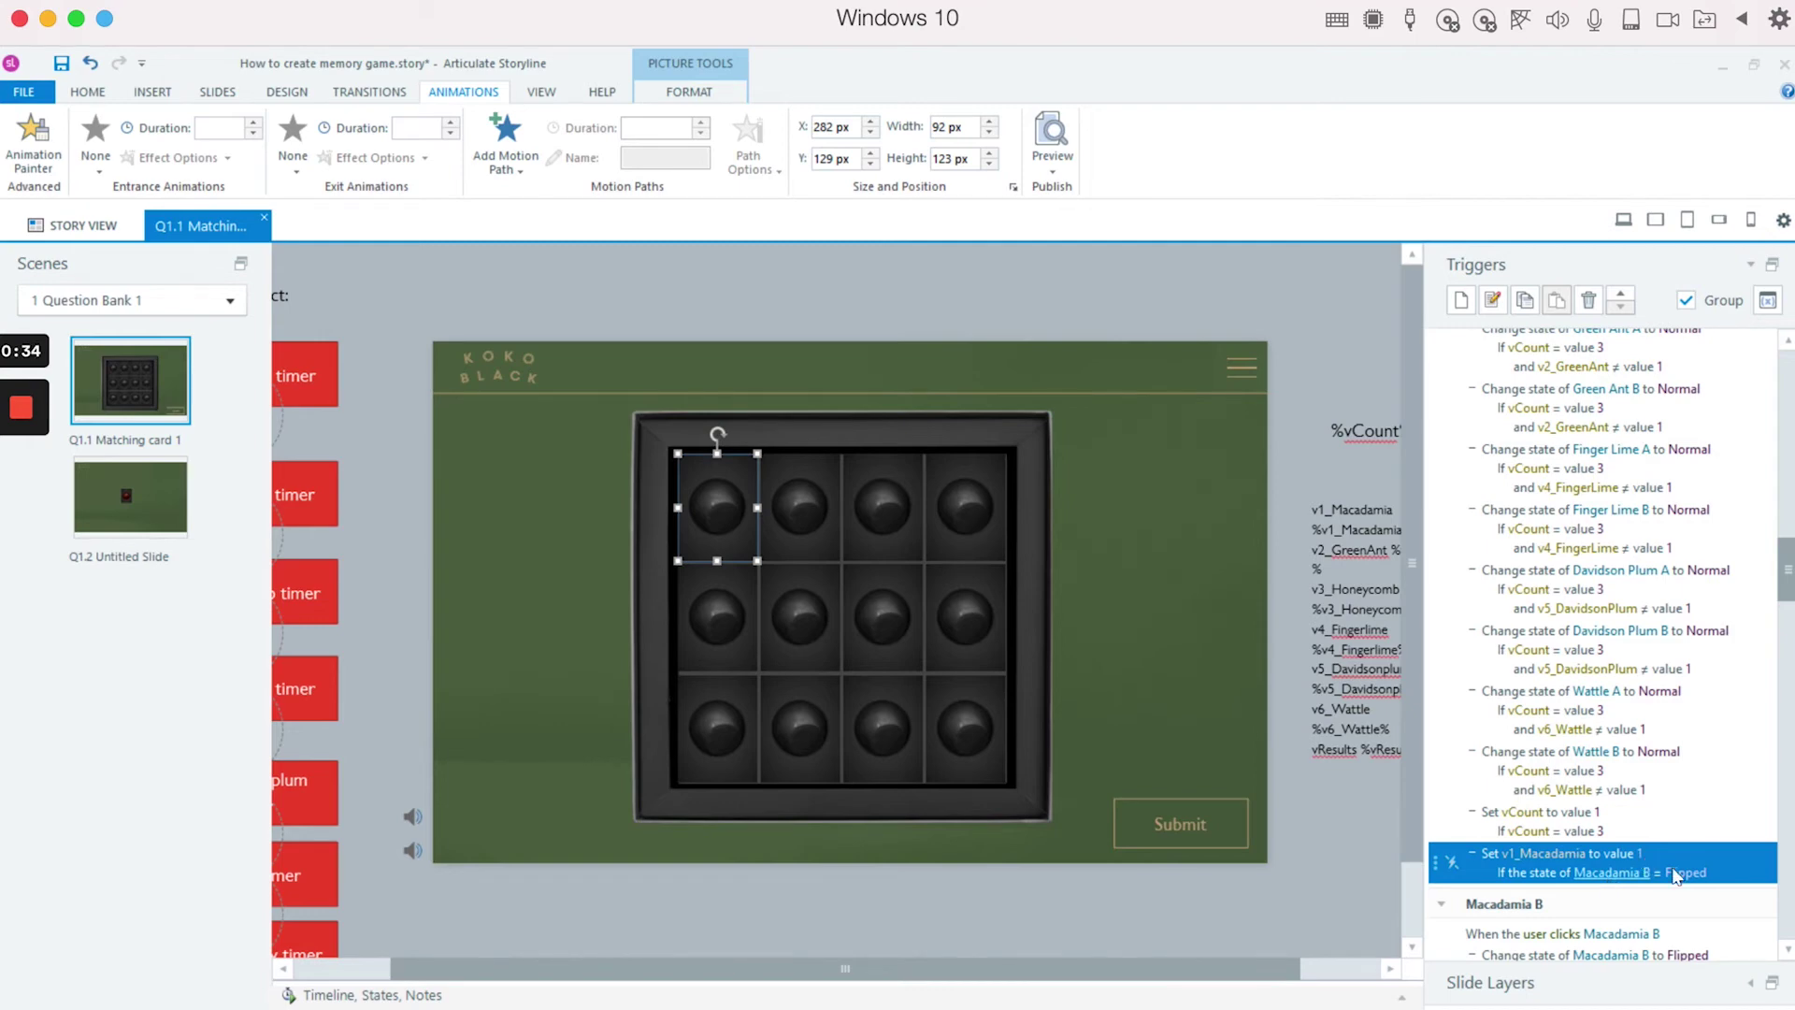
Select the whole Macadamia A trigger, paste, and bring up the Preview options.
scroll(1748, 860, "up", 5)
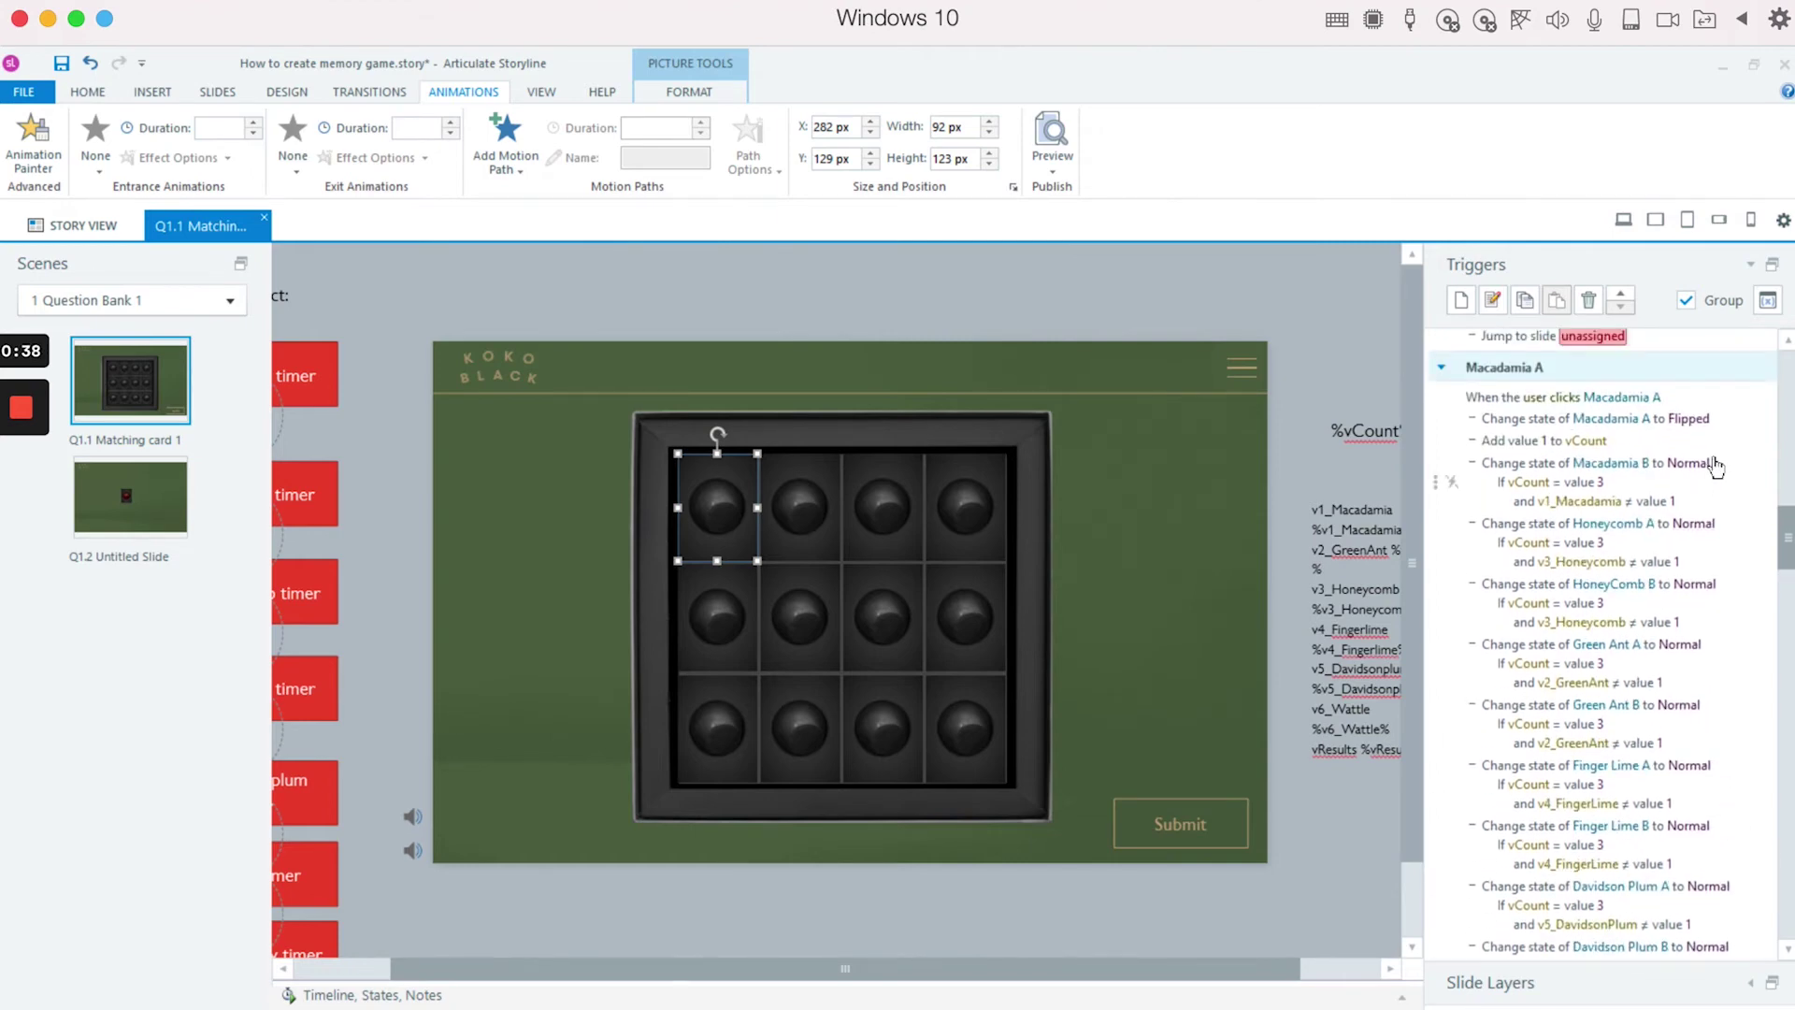
left_click(1743, 397)
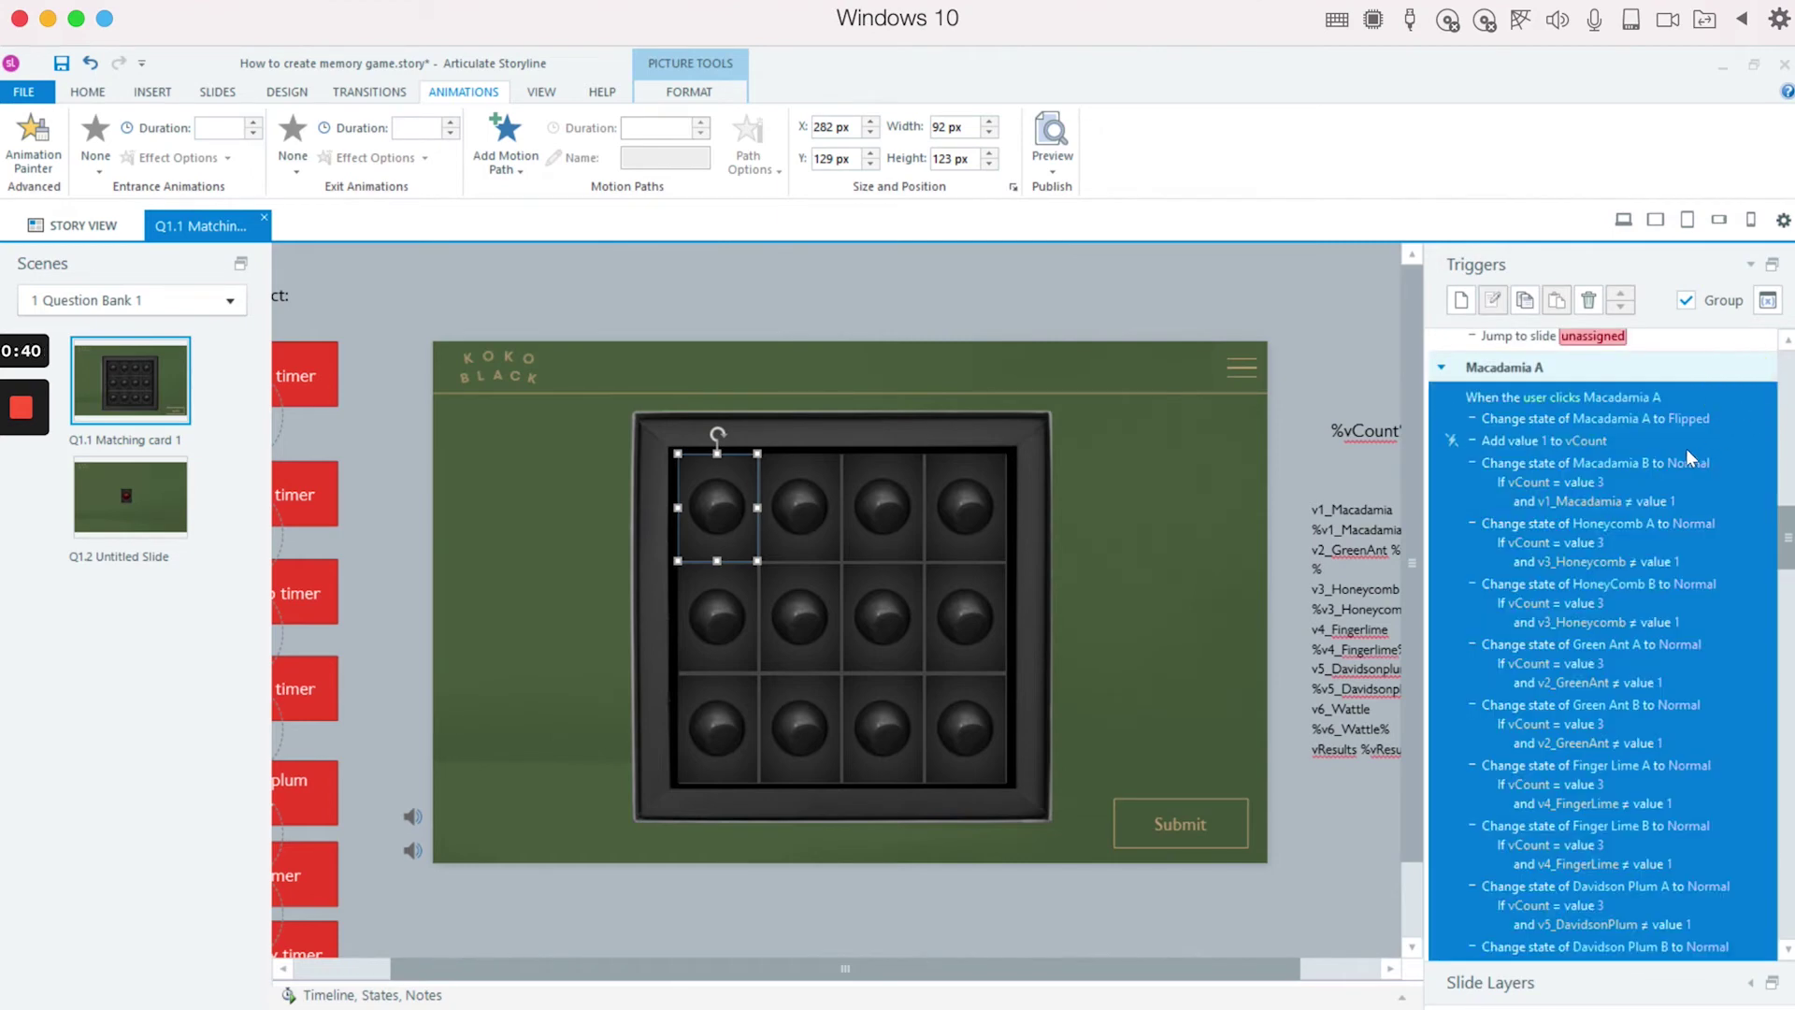
scroll(1686, 447, "down", 5)
scroll(1679, 464, "down", 3)
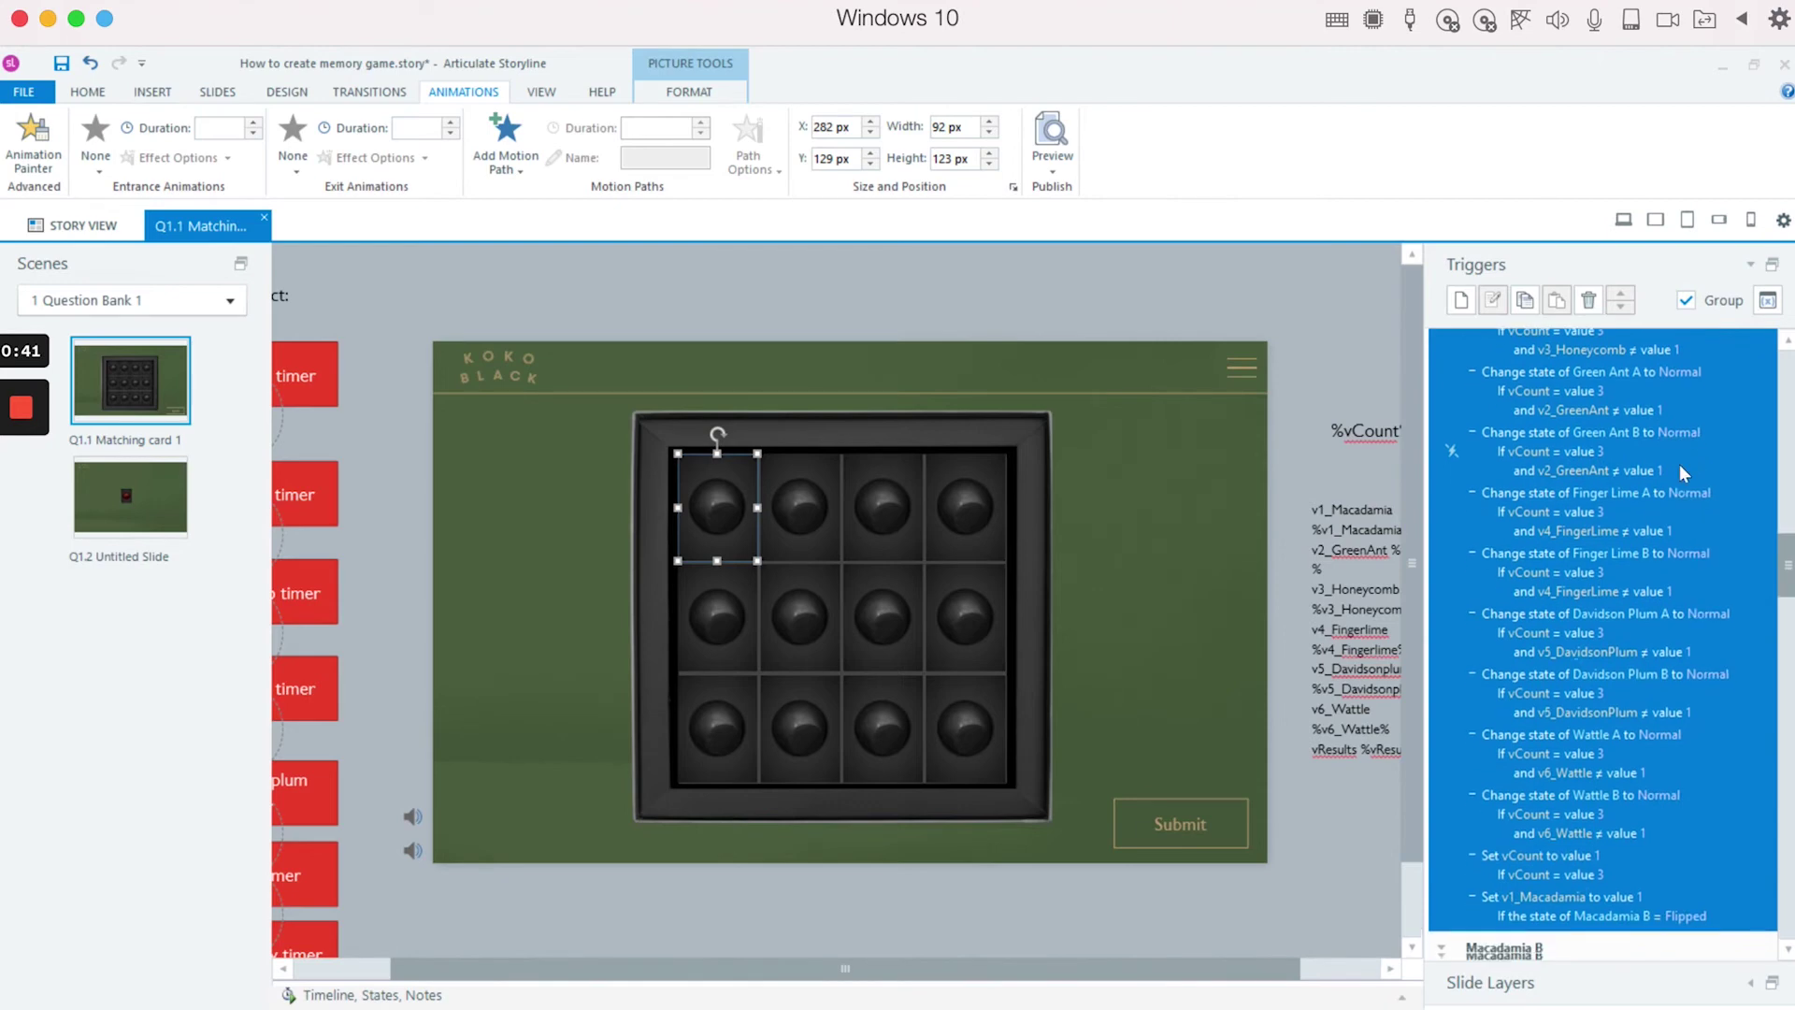
scroll(1638, 707, "down", 3)
scroll(1638, 762, "down", 7)
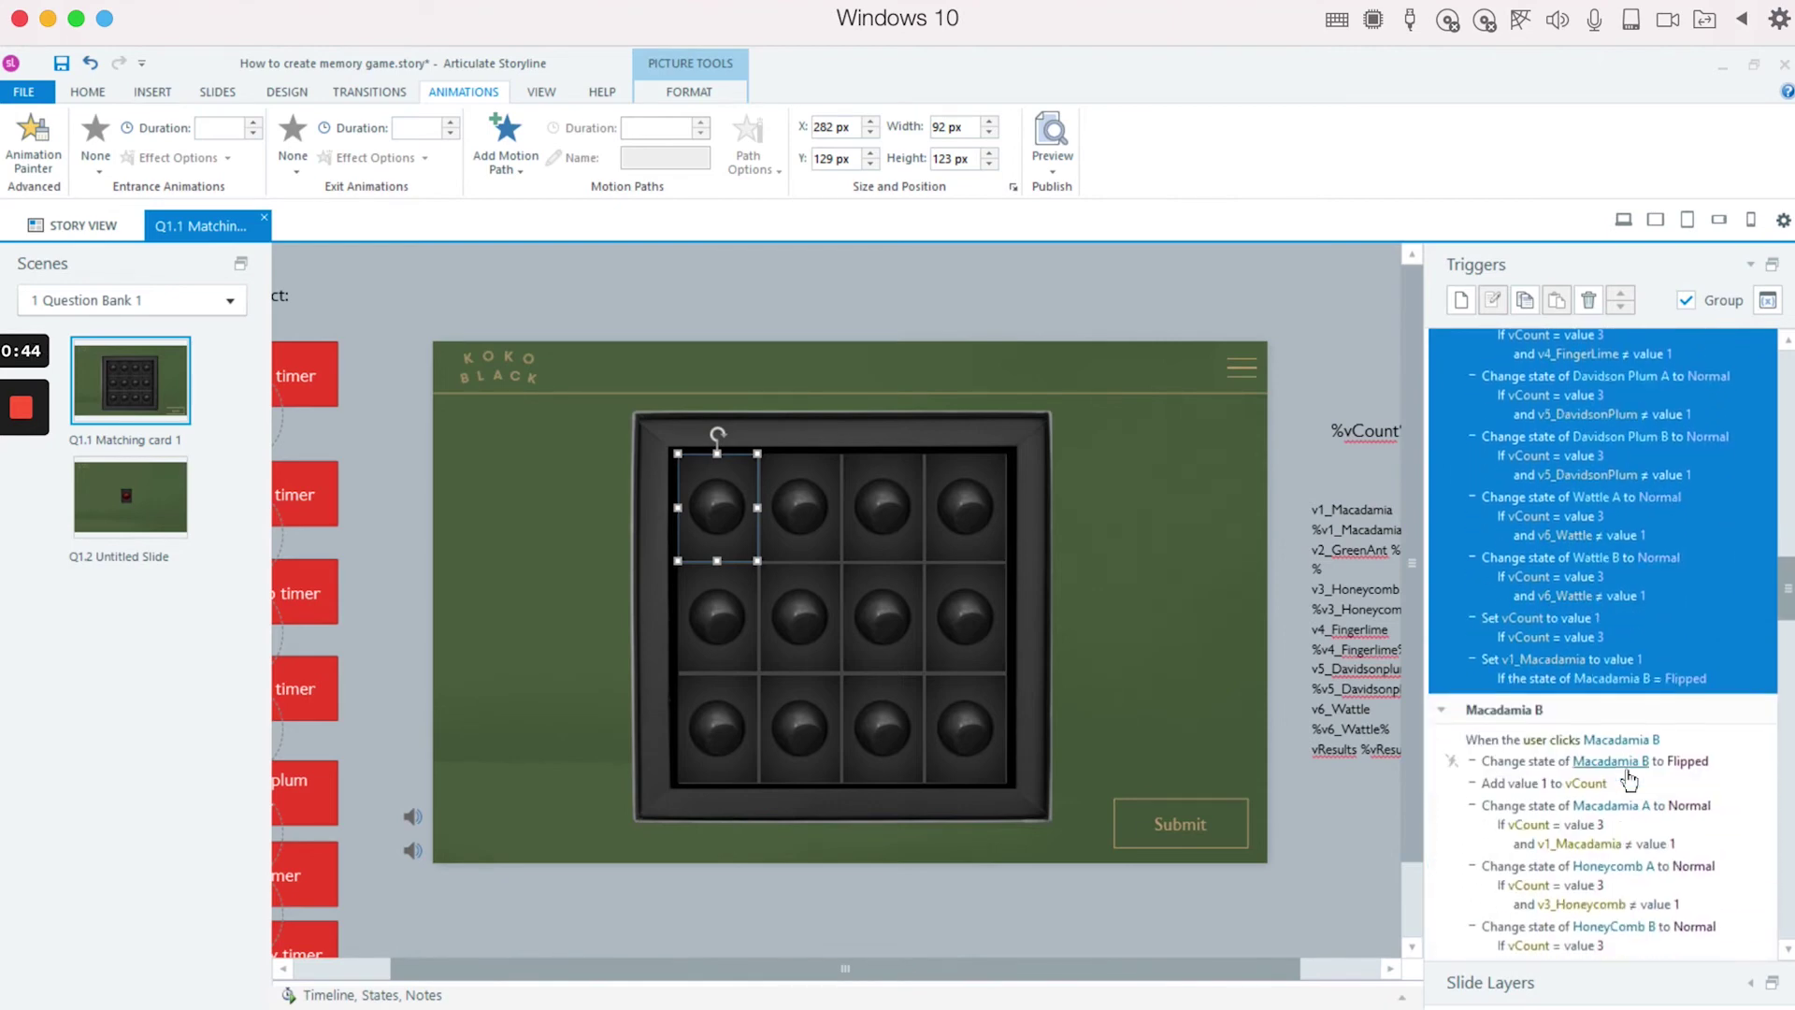
scroll(1629, 776, "down", 3)
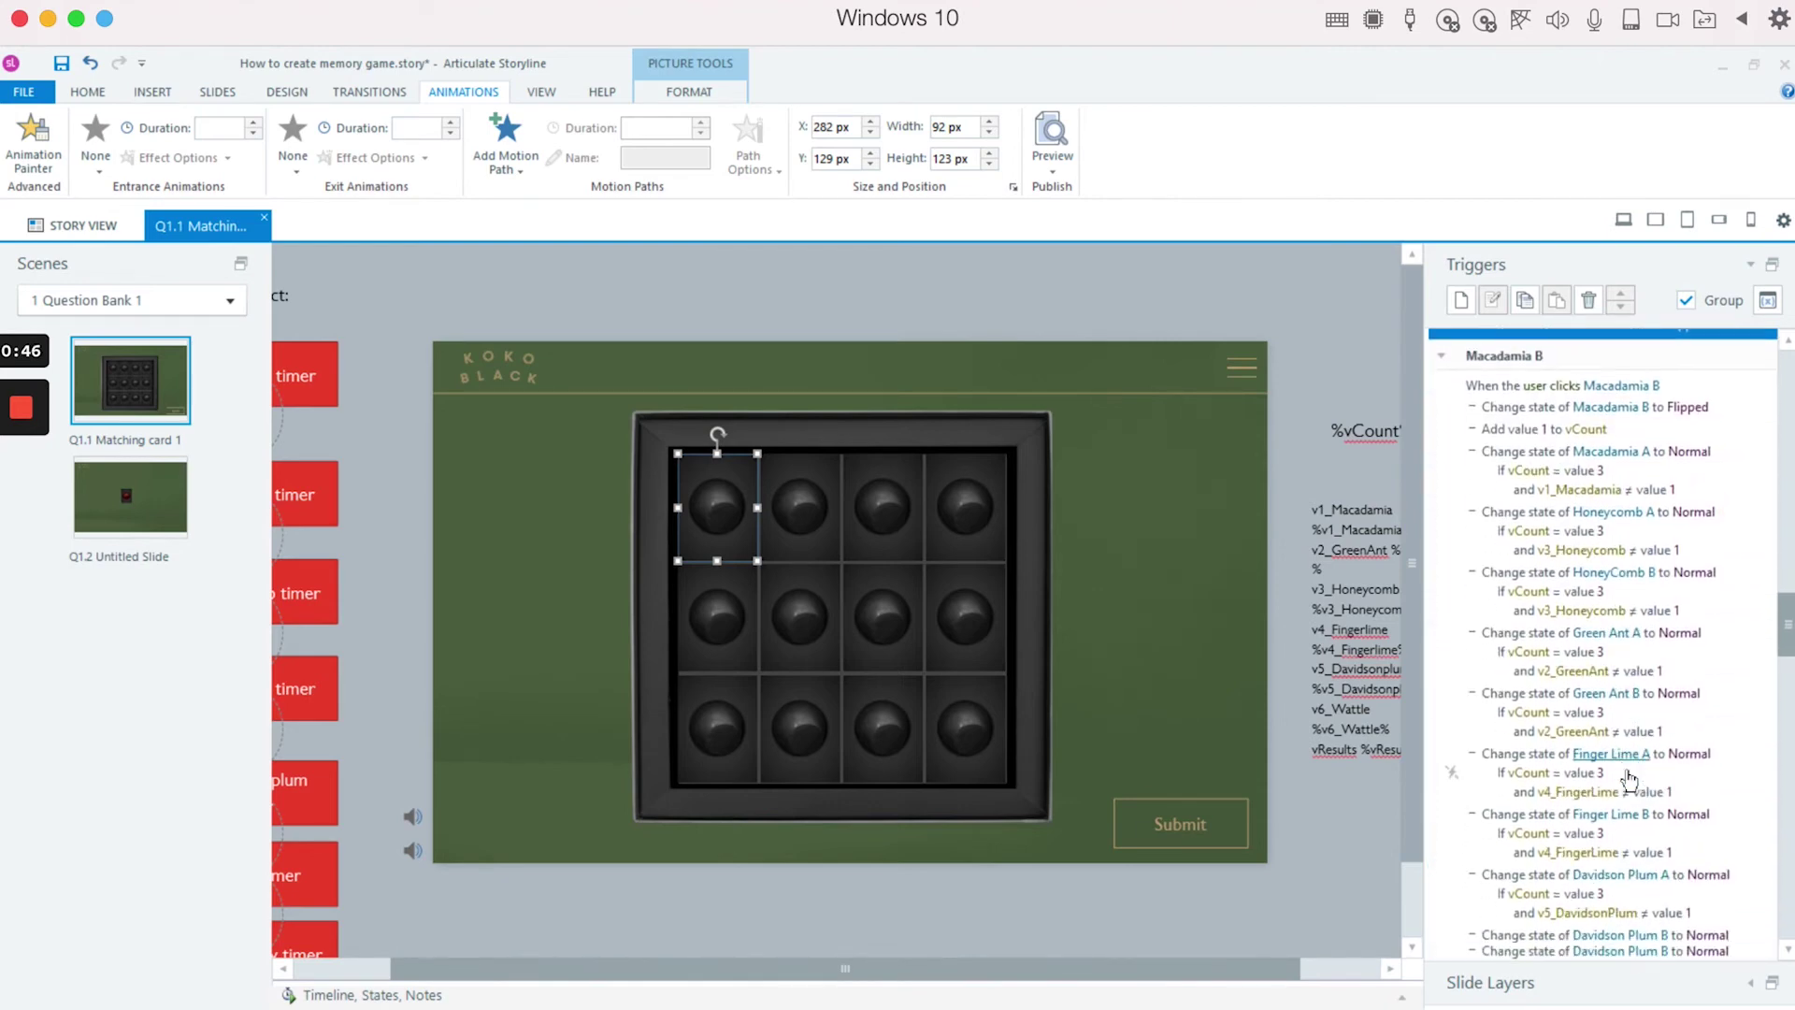
key("ctrl+v")
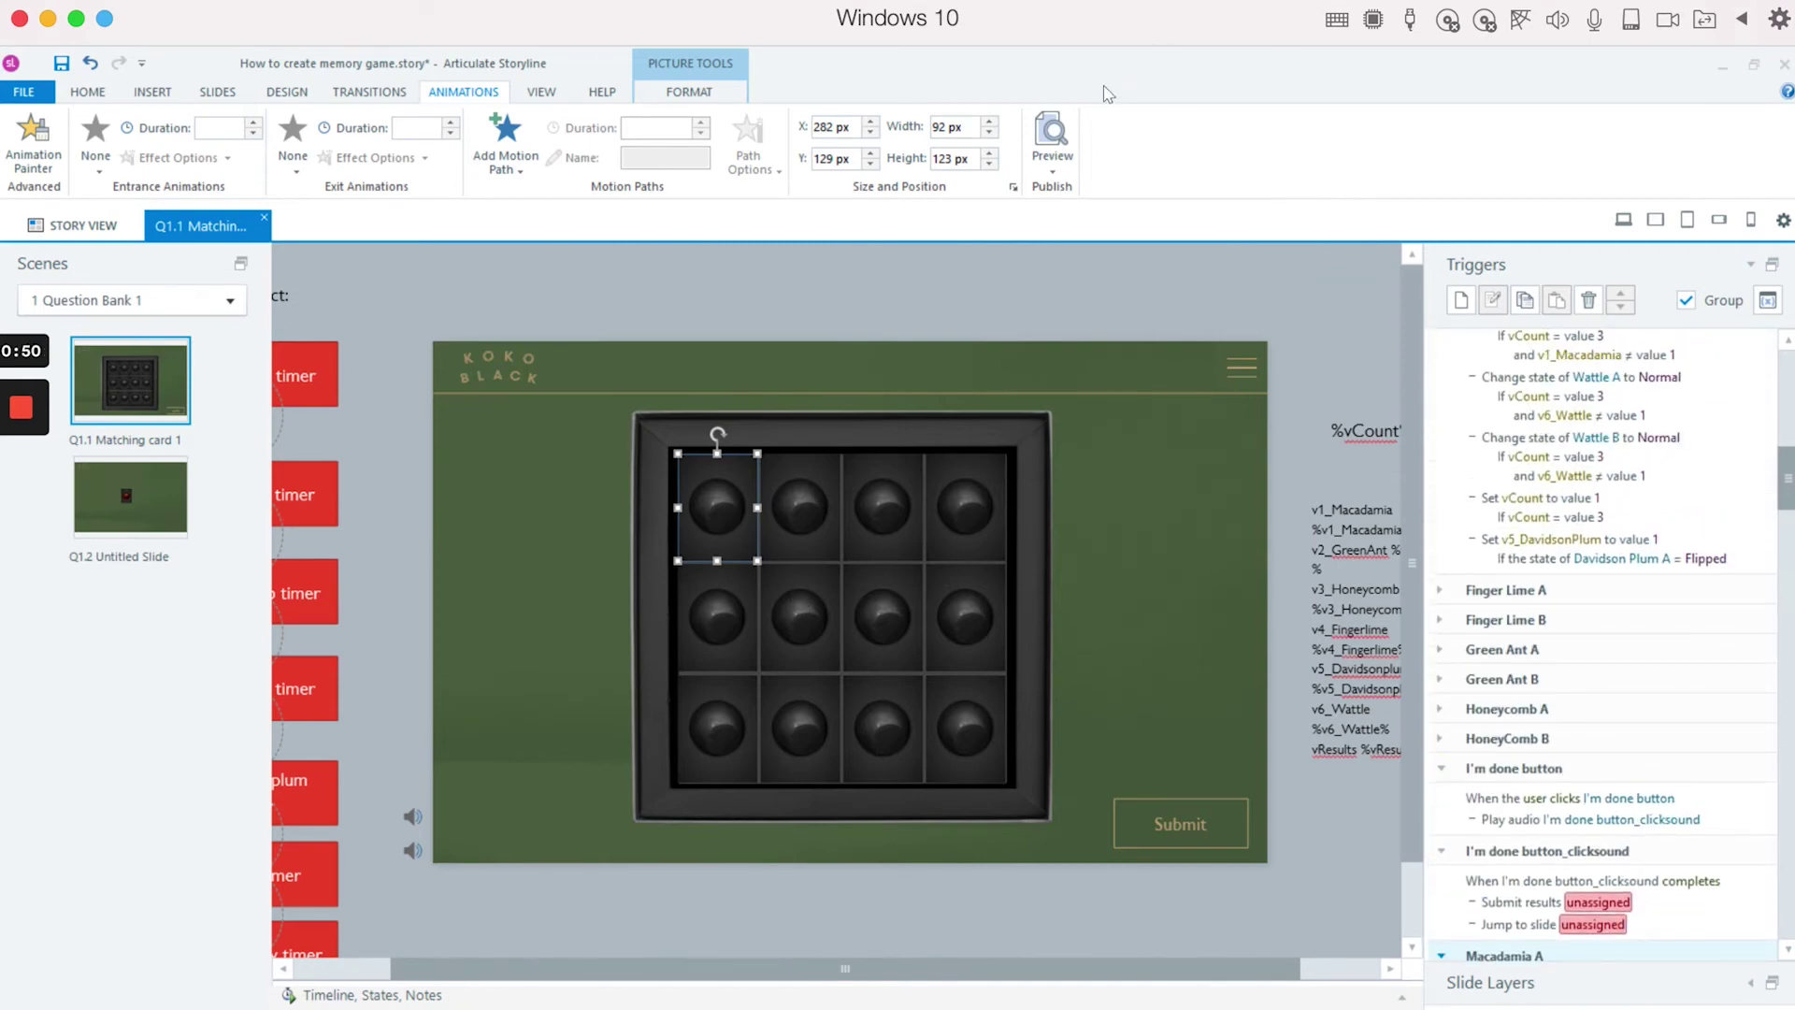
left_click(1052, 141)
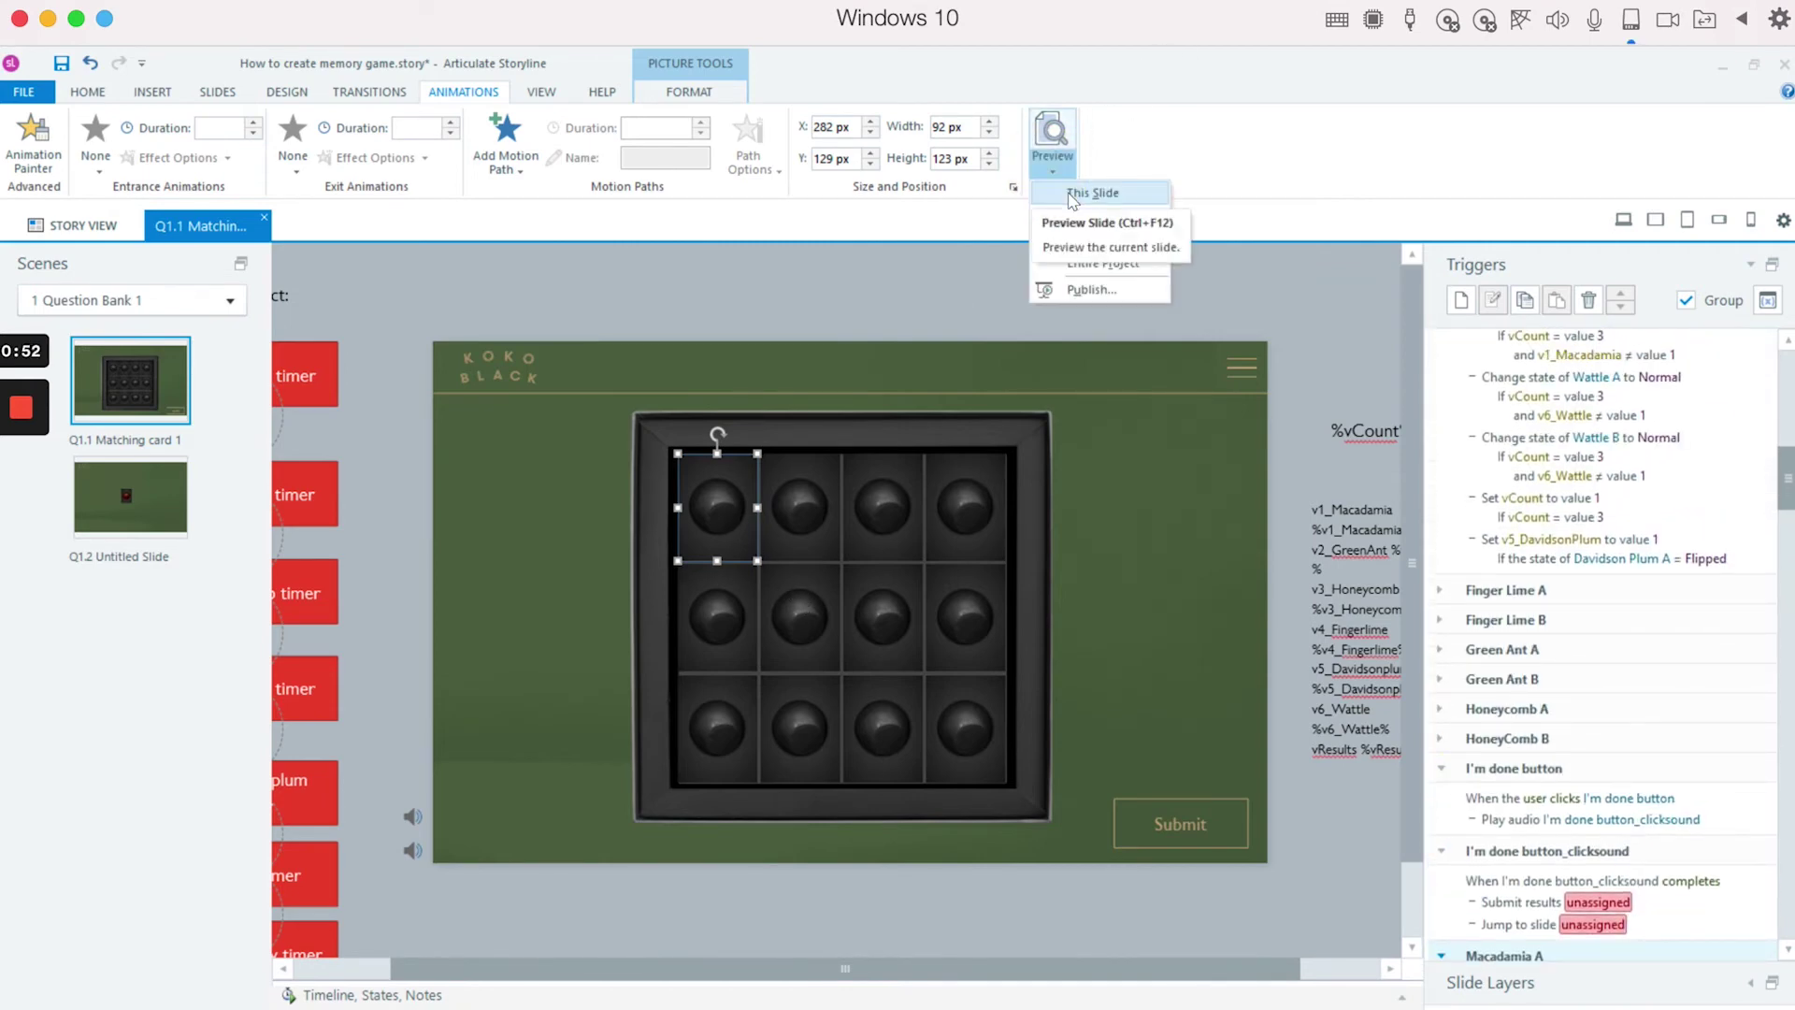
Preview this slide and flip the top-left and bottom-left chocolates to test a pair.
left_click(1084, 193)
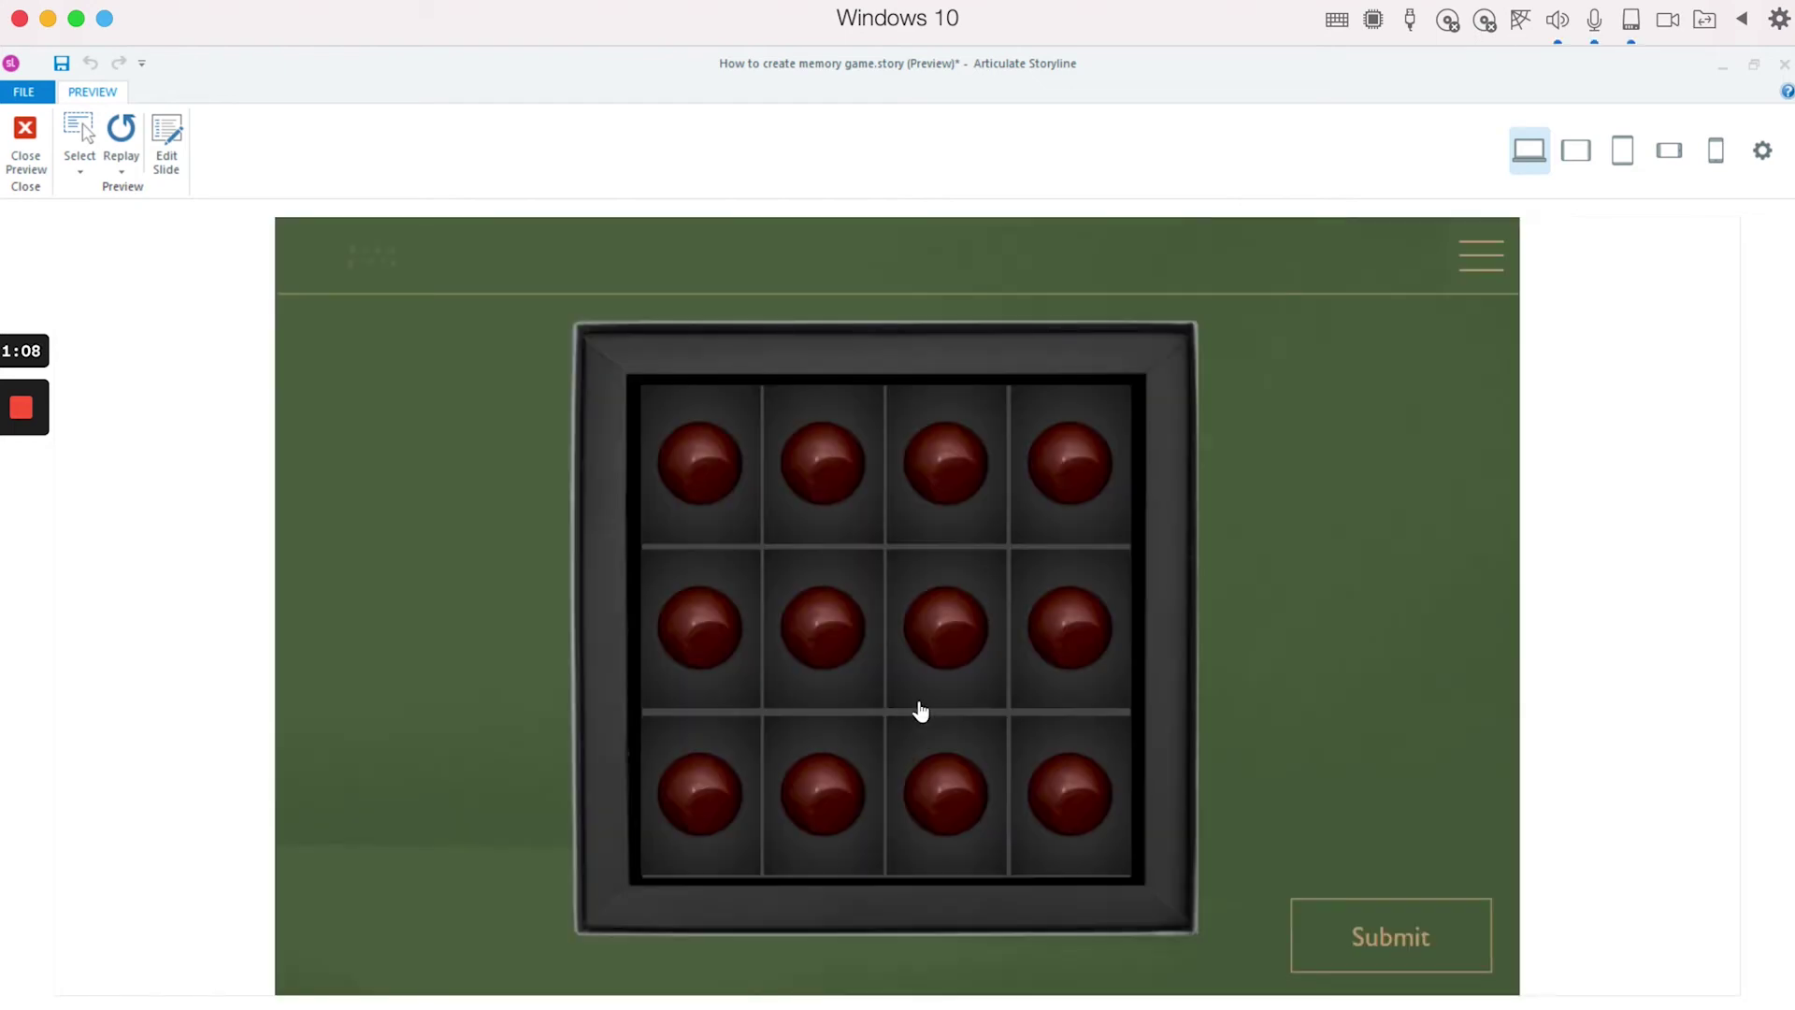
left_click(711, 521)
left_click(730, 806)
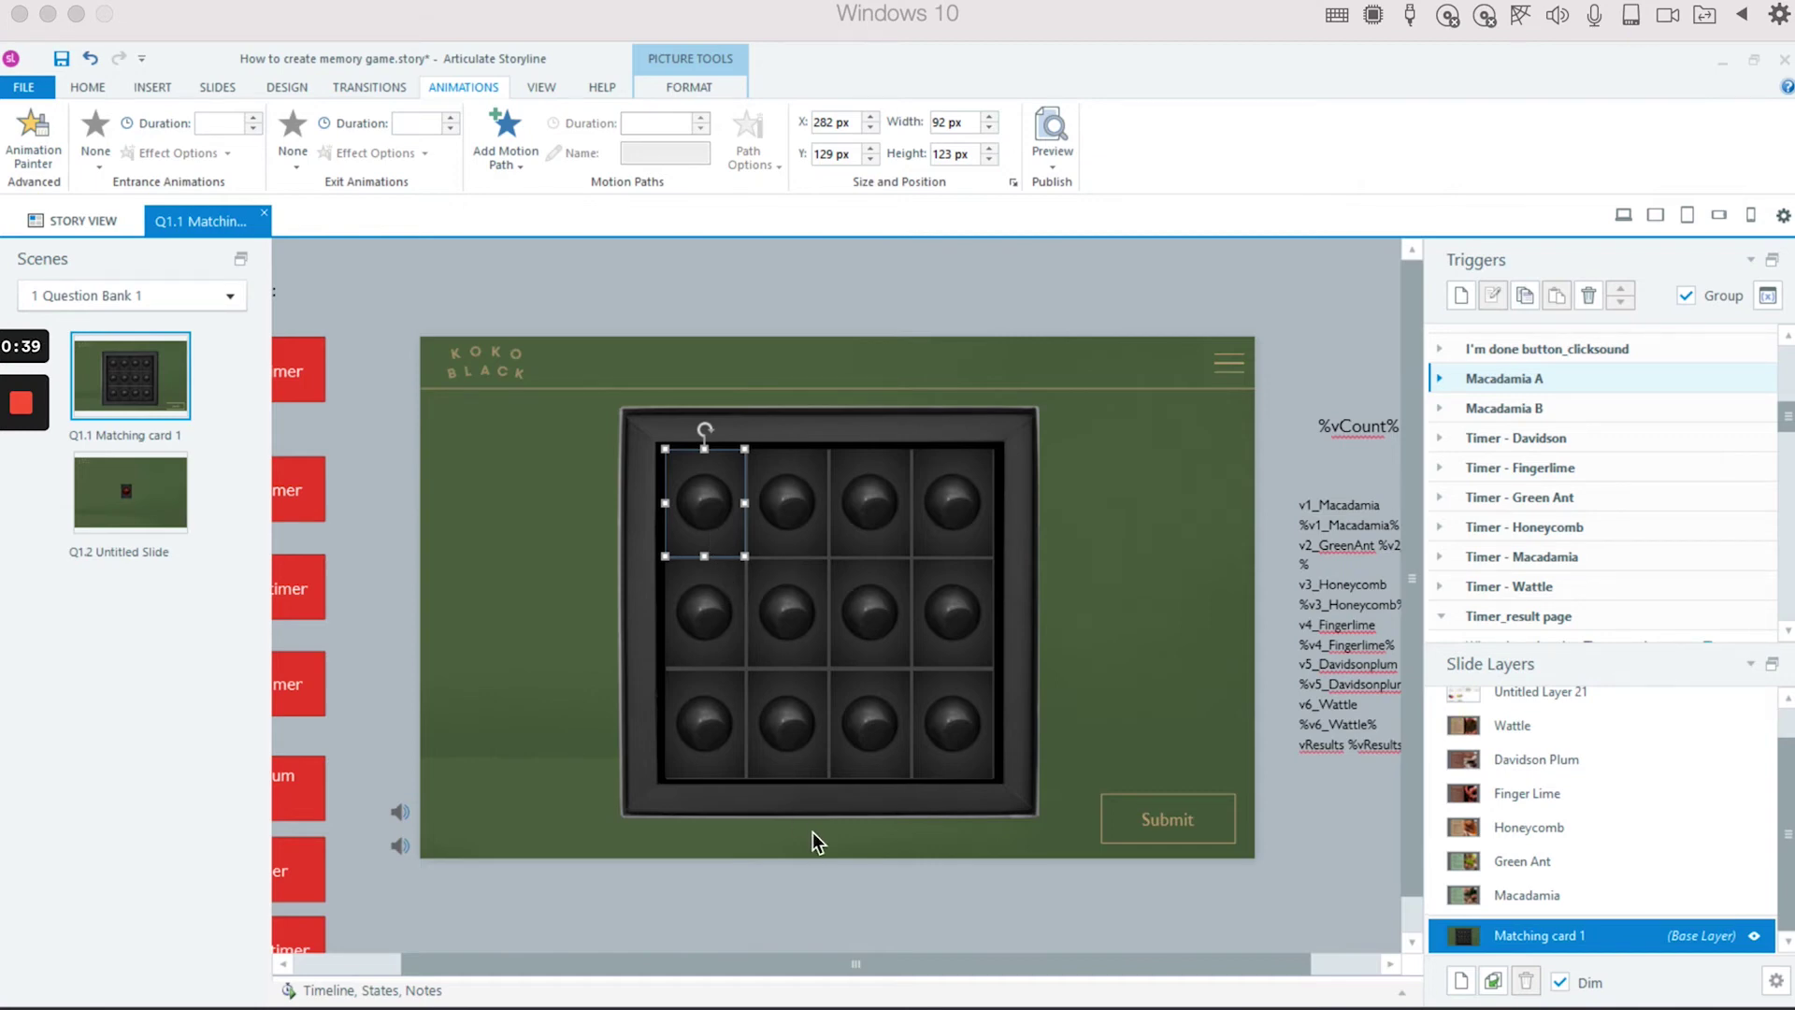
left_click(739, 968)
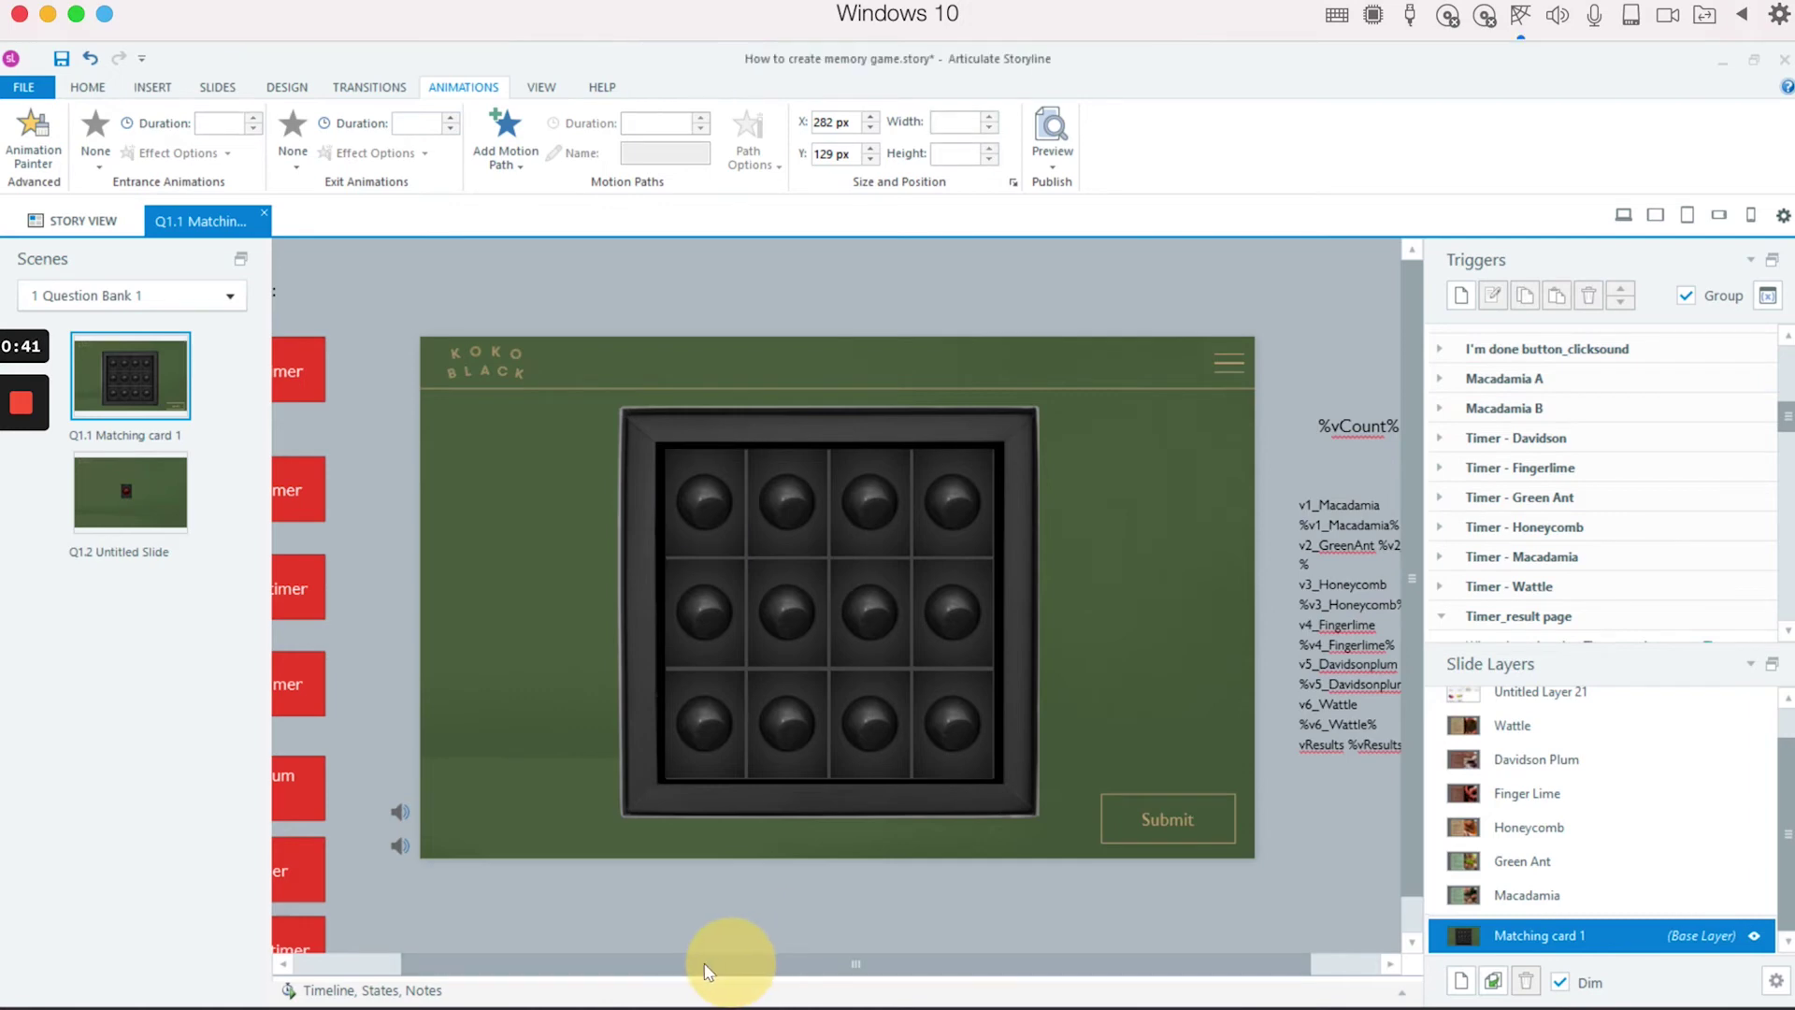
left_click_drag(658, 957, 551, 957)
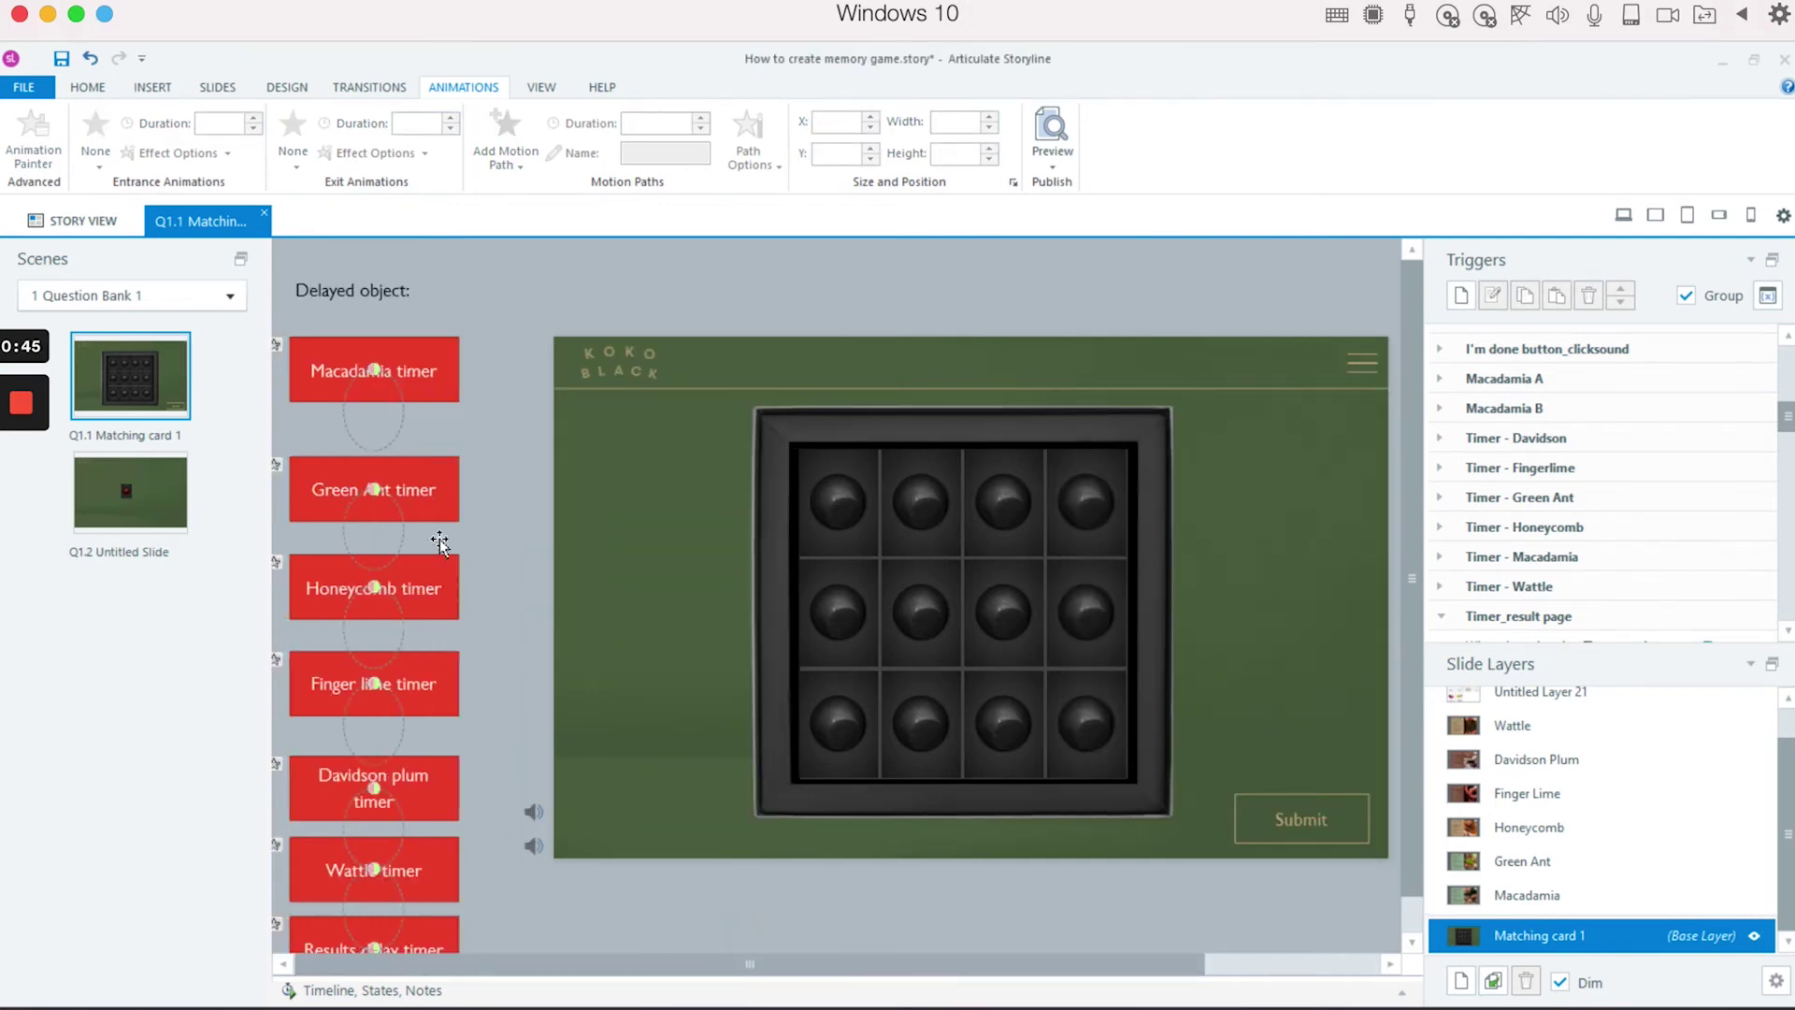
left_click(403, 416)
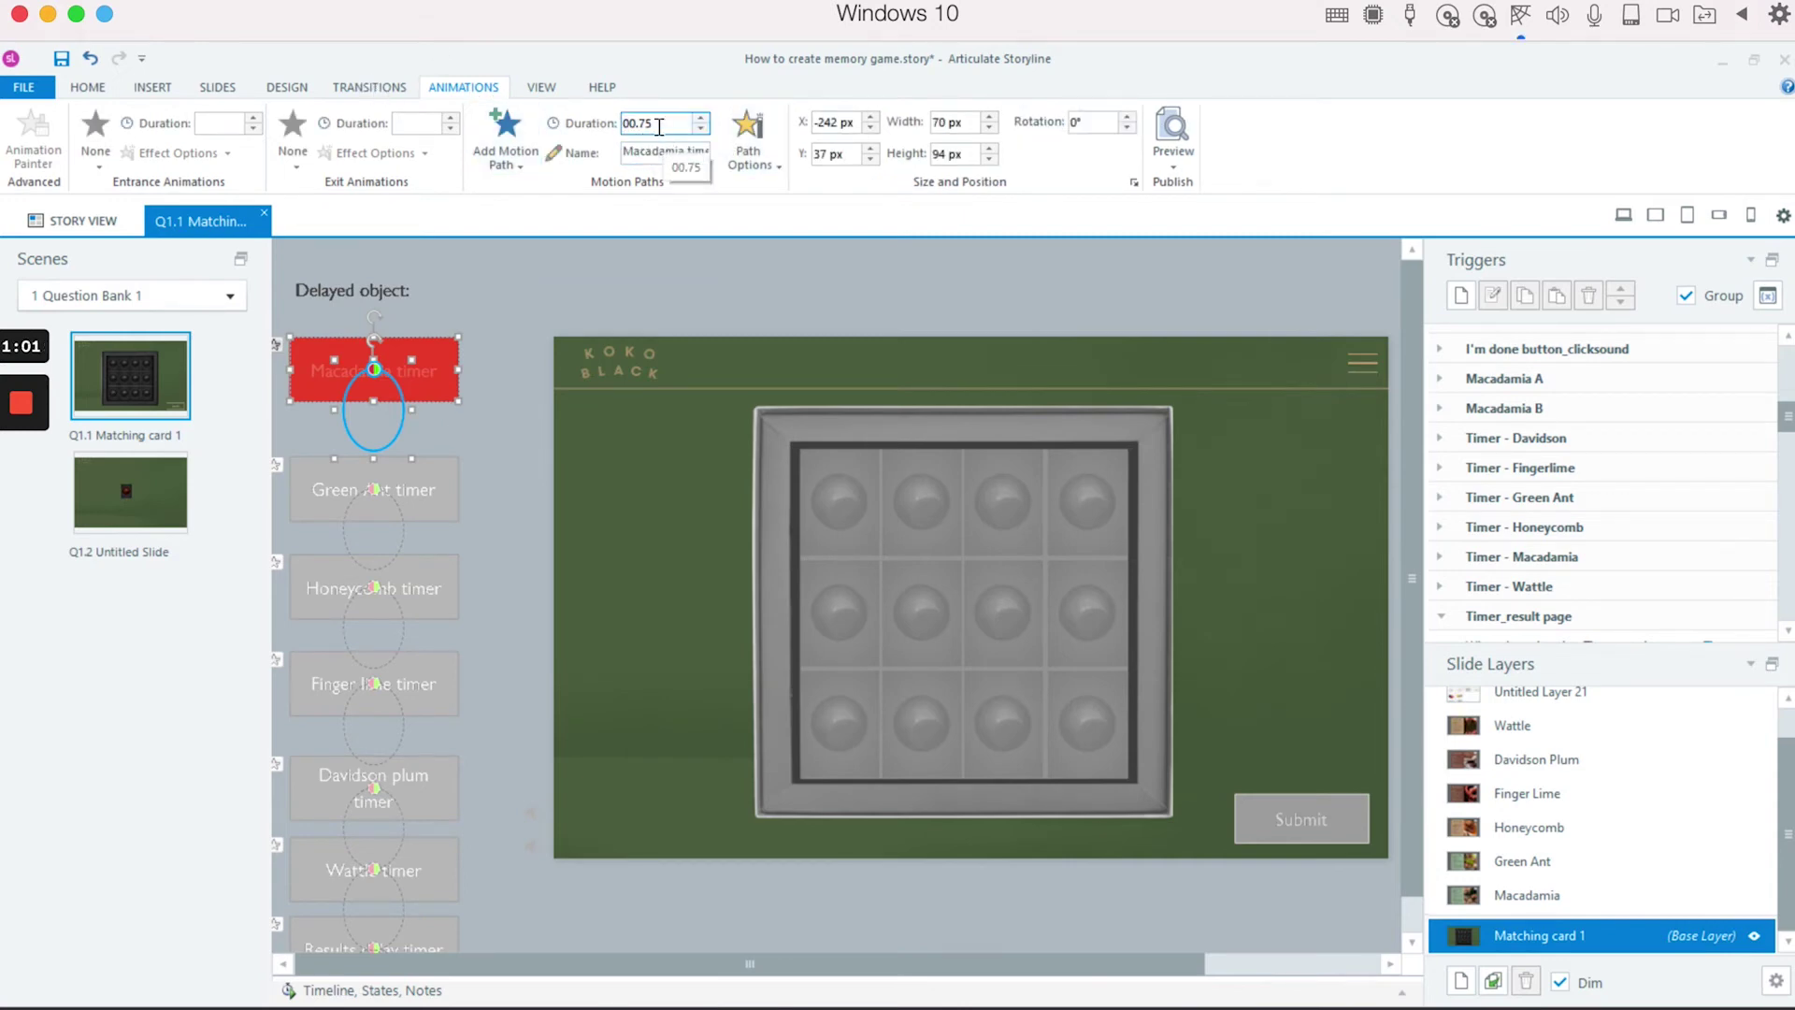
left_click(1074, 686)
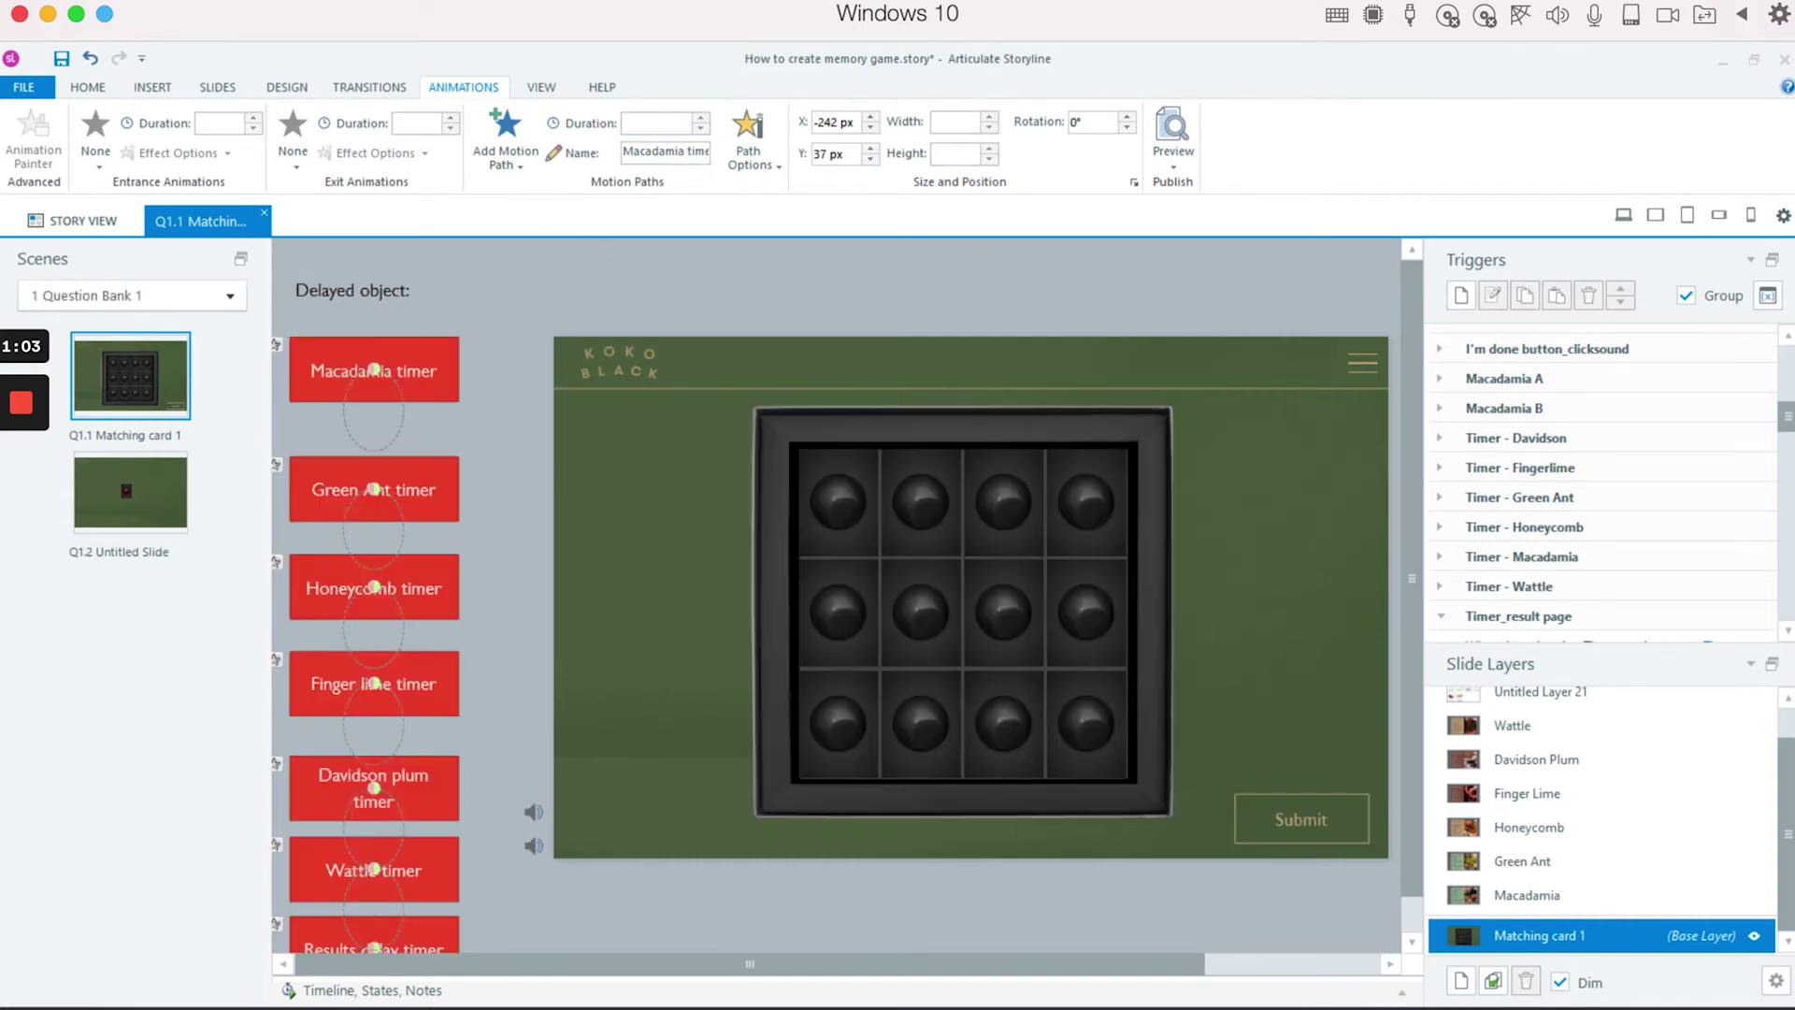
left_click_drag(1166, 970, 1224, 968)
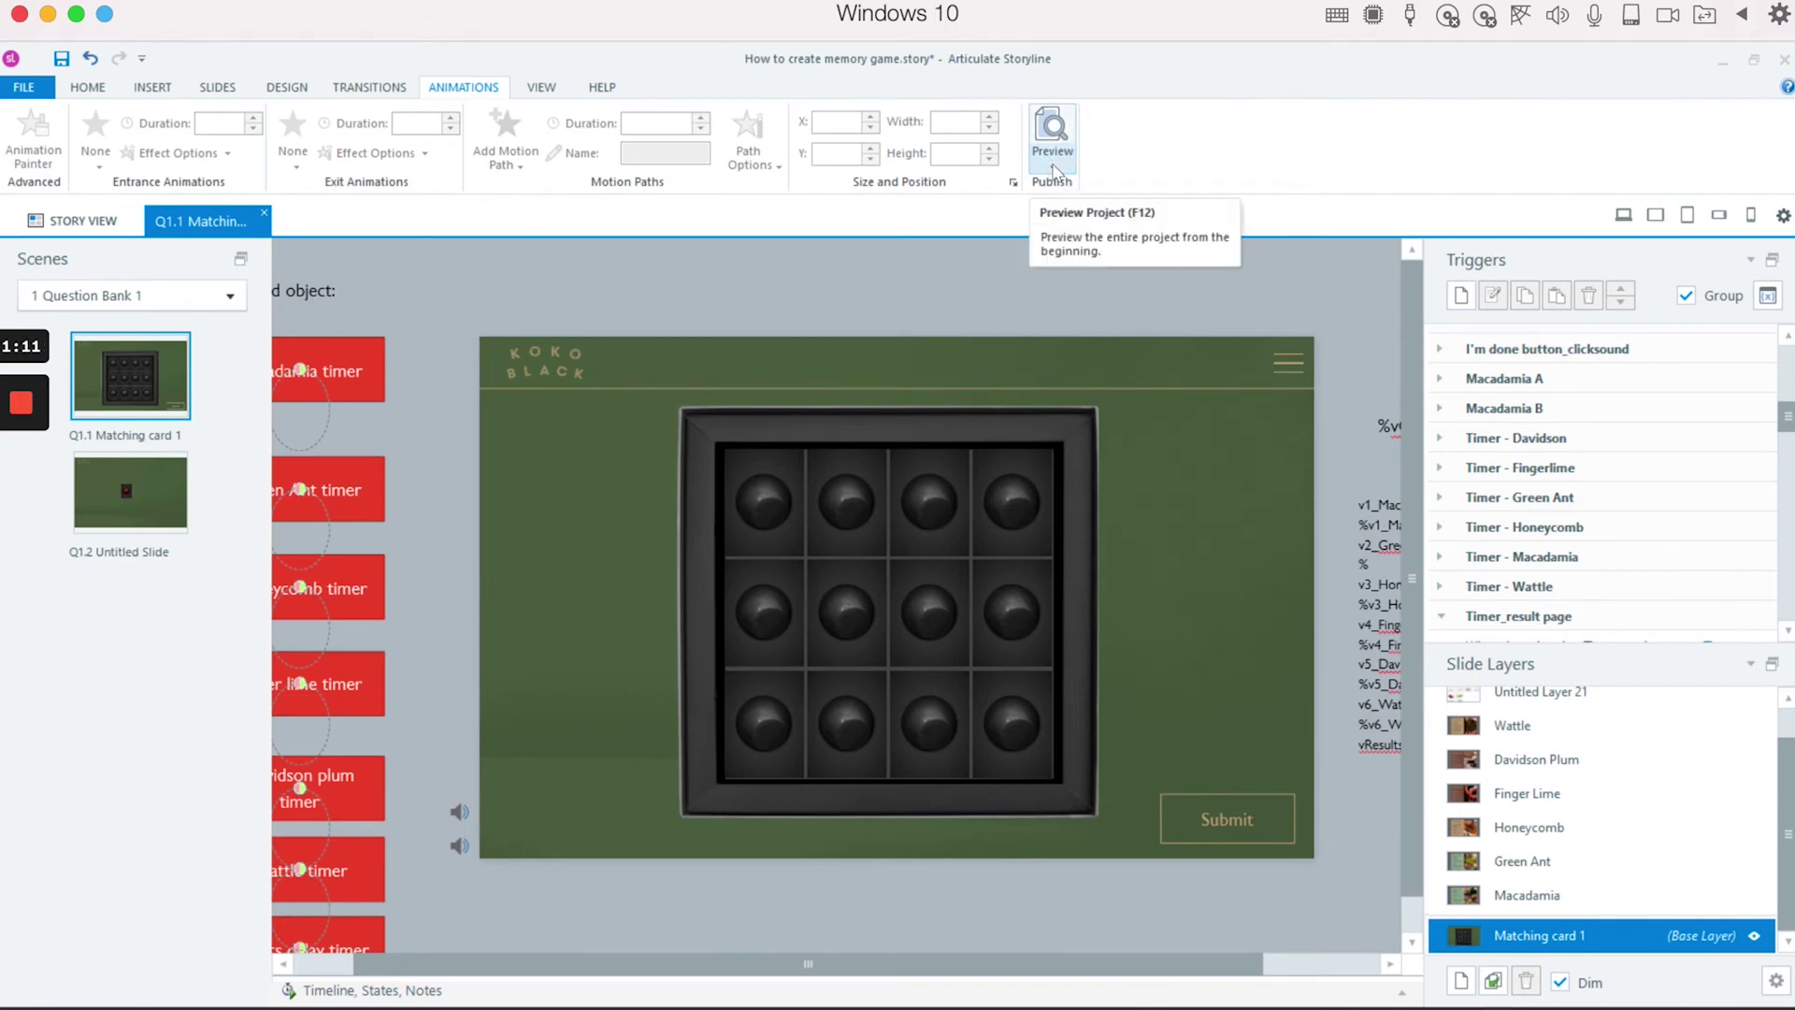
left_click(1053, 168)
left_click(1085, 185)
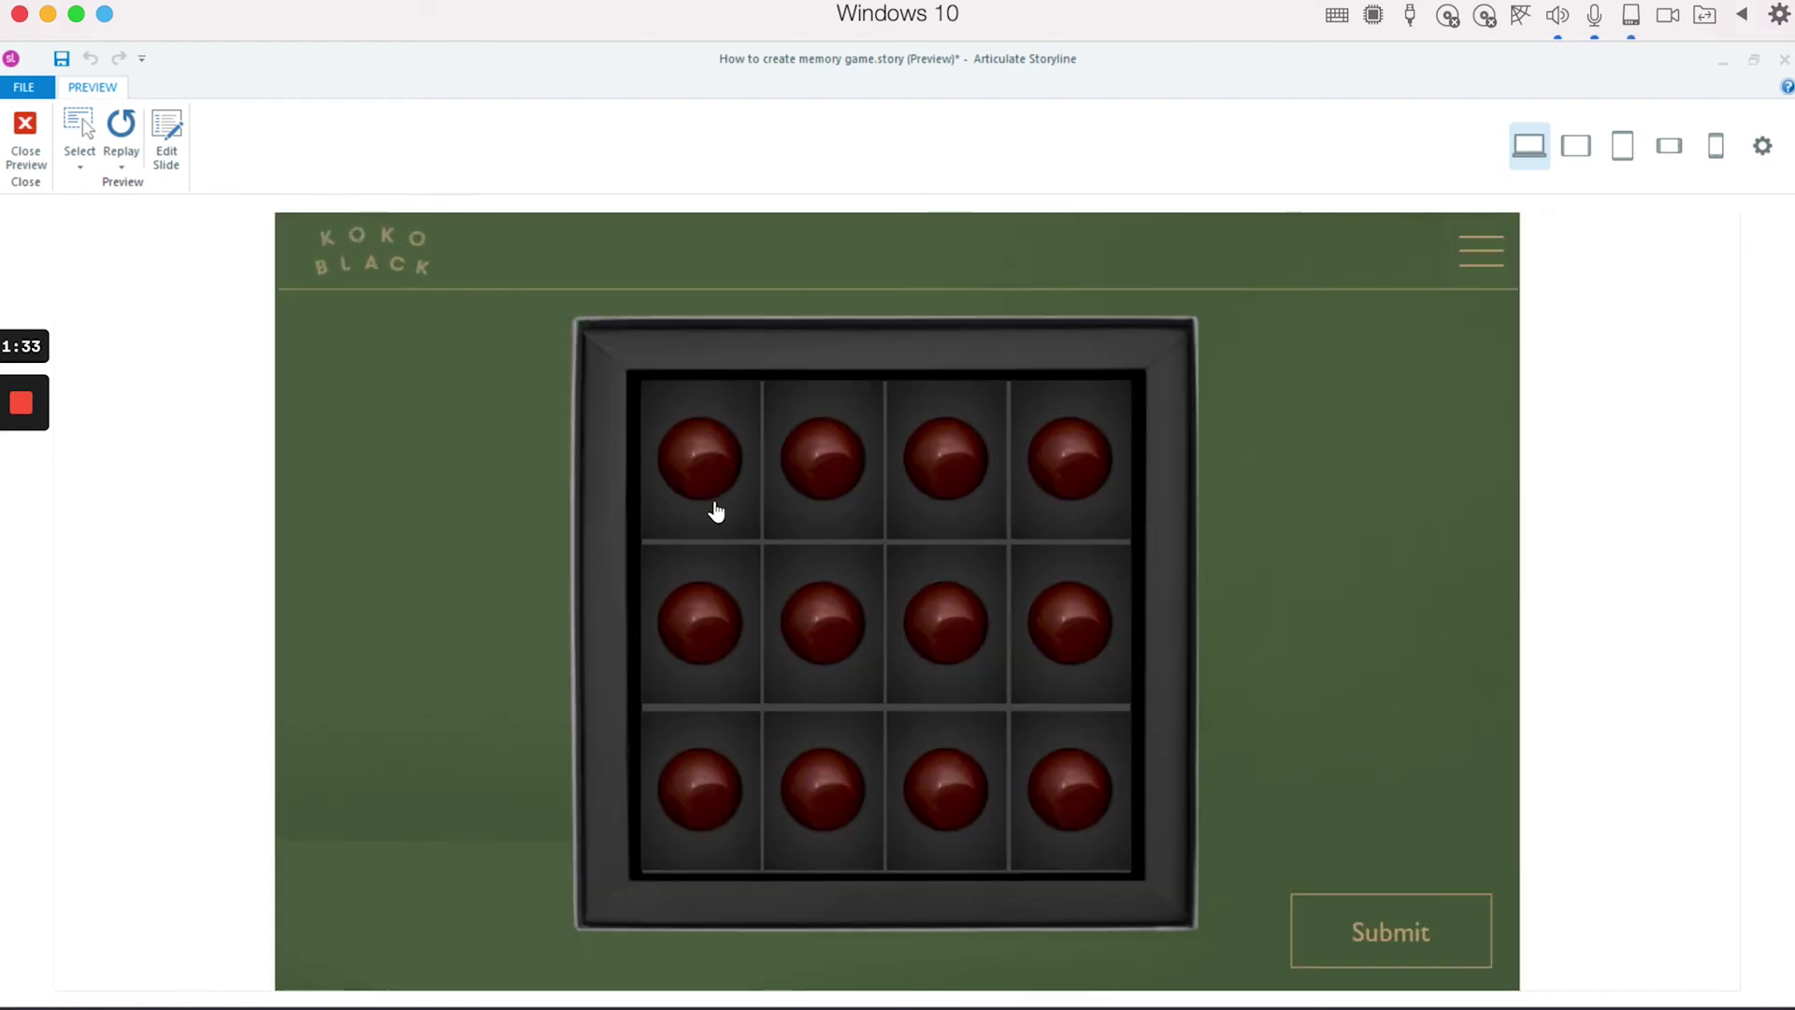
left_click(715, 509)
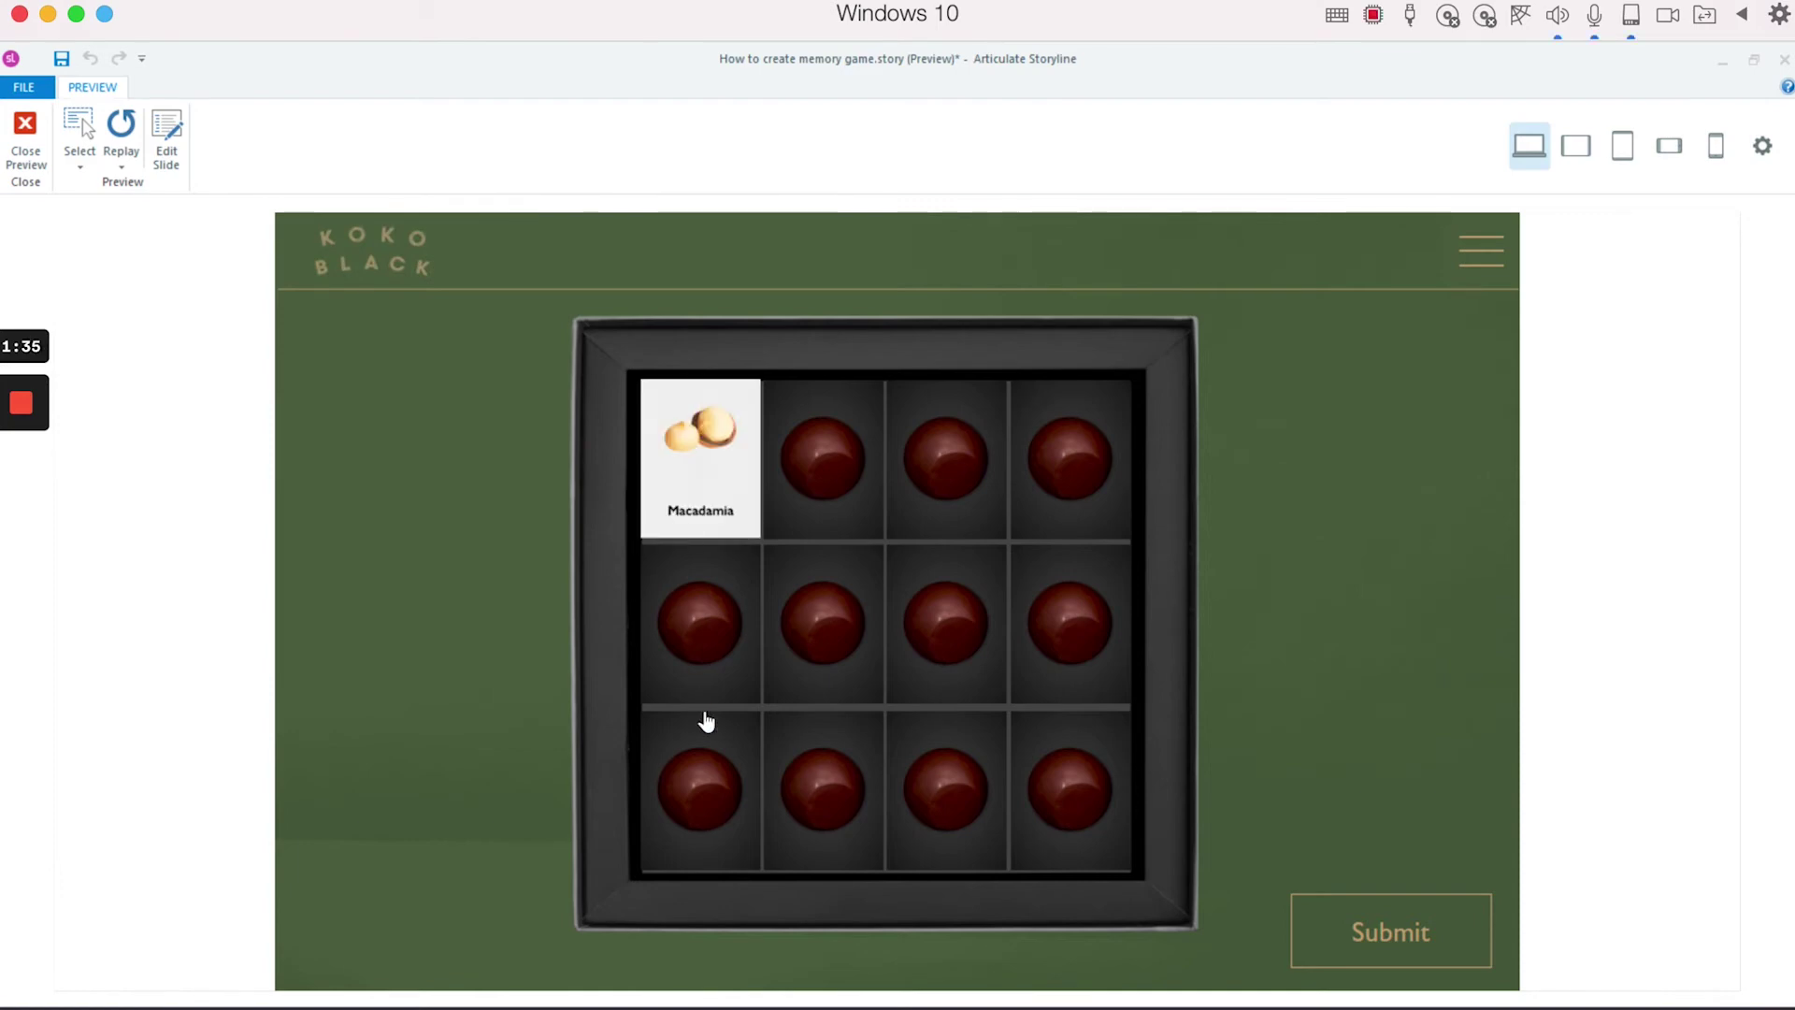
left_click(716, 794)
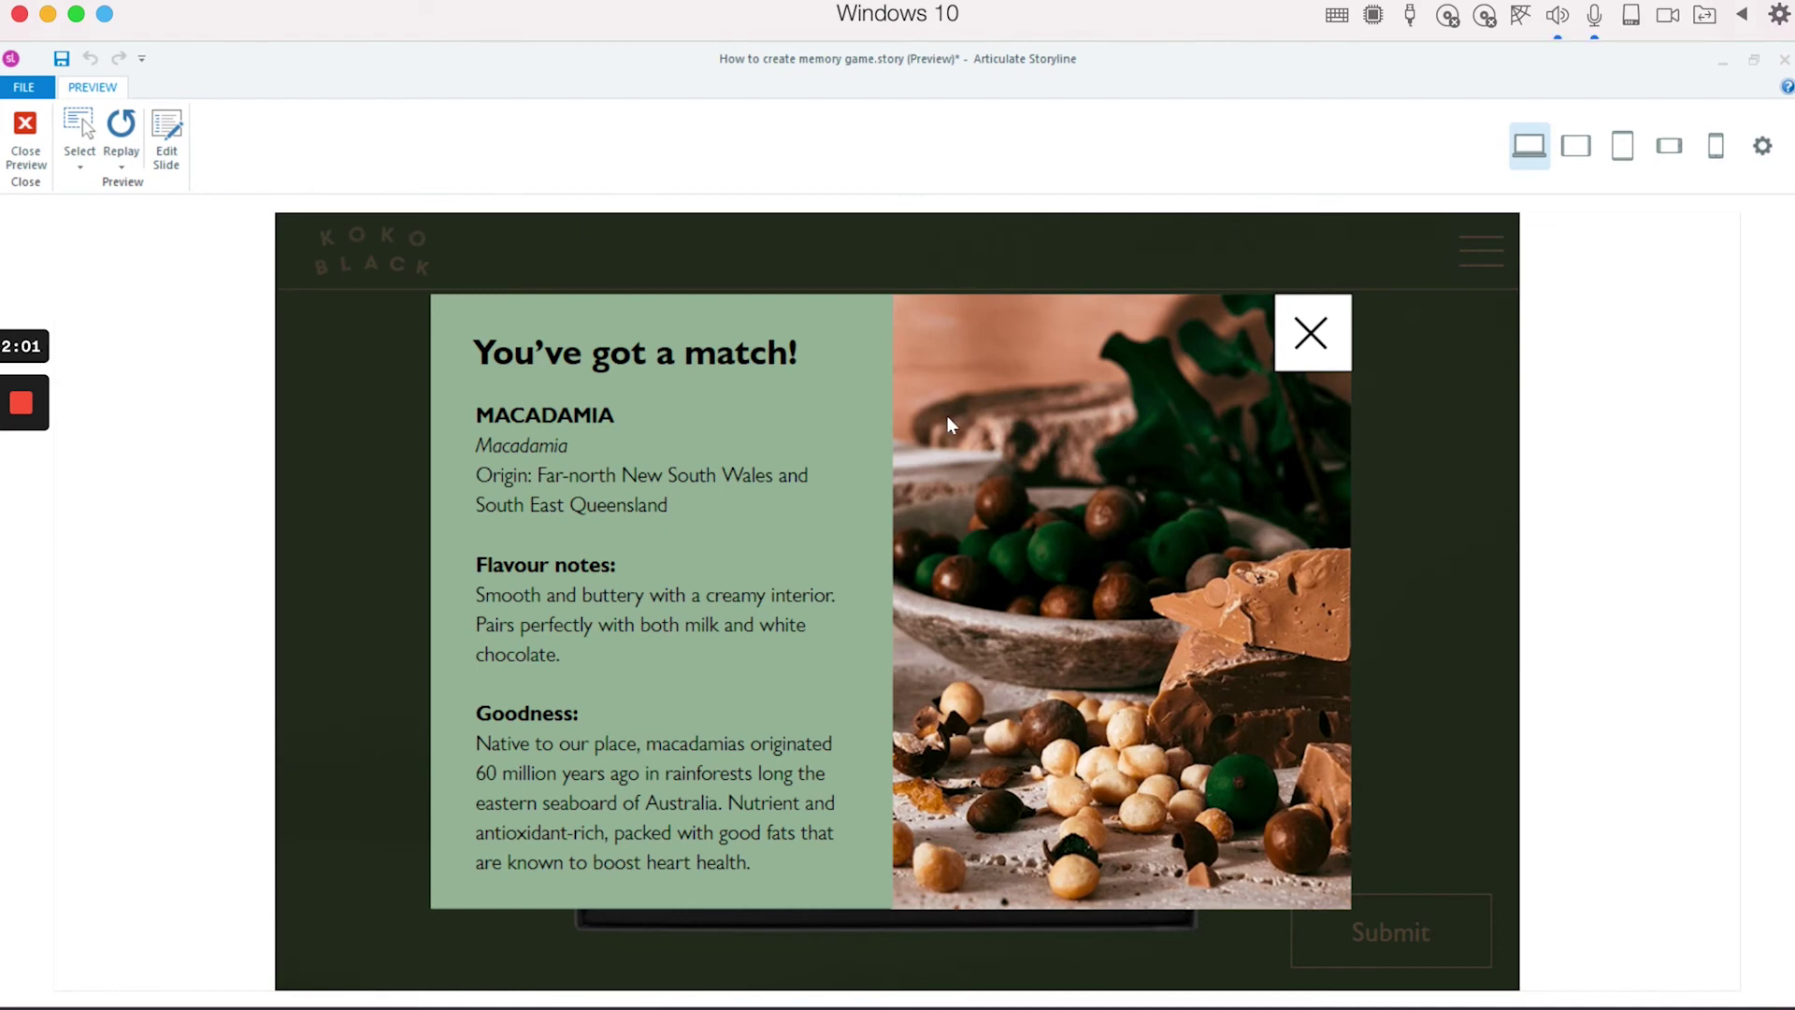
left_click(28, 154)
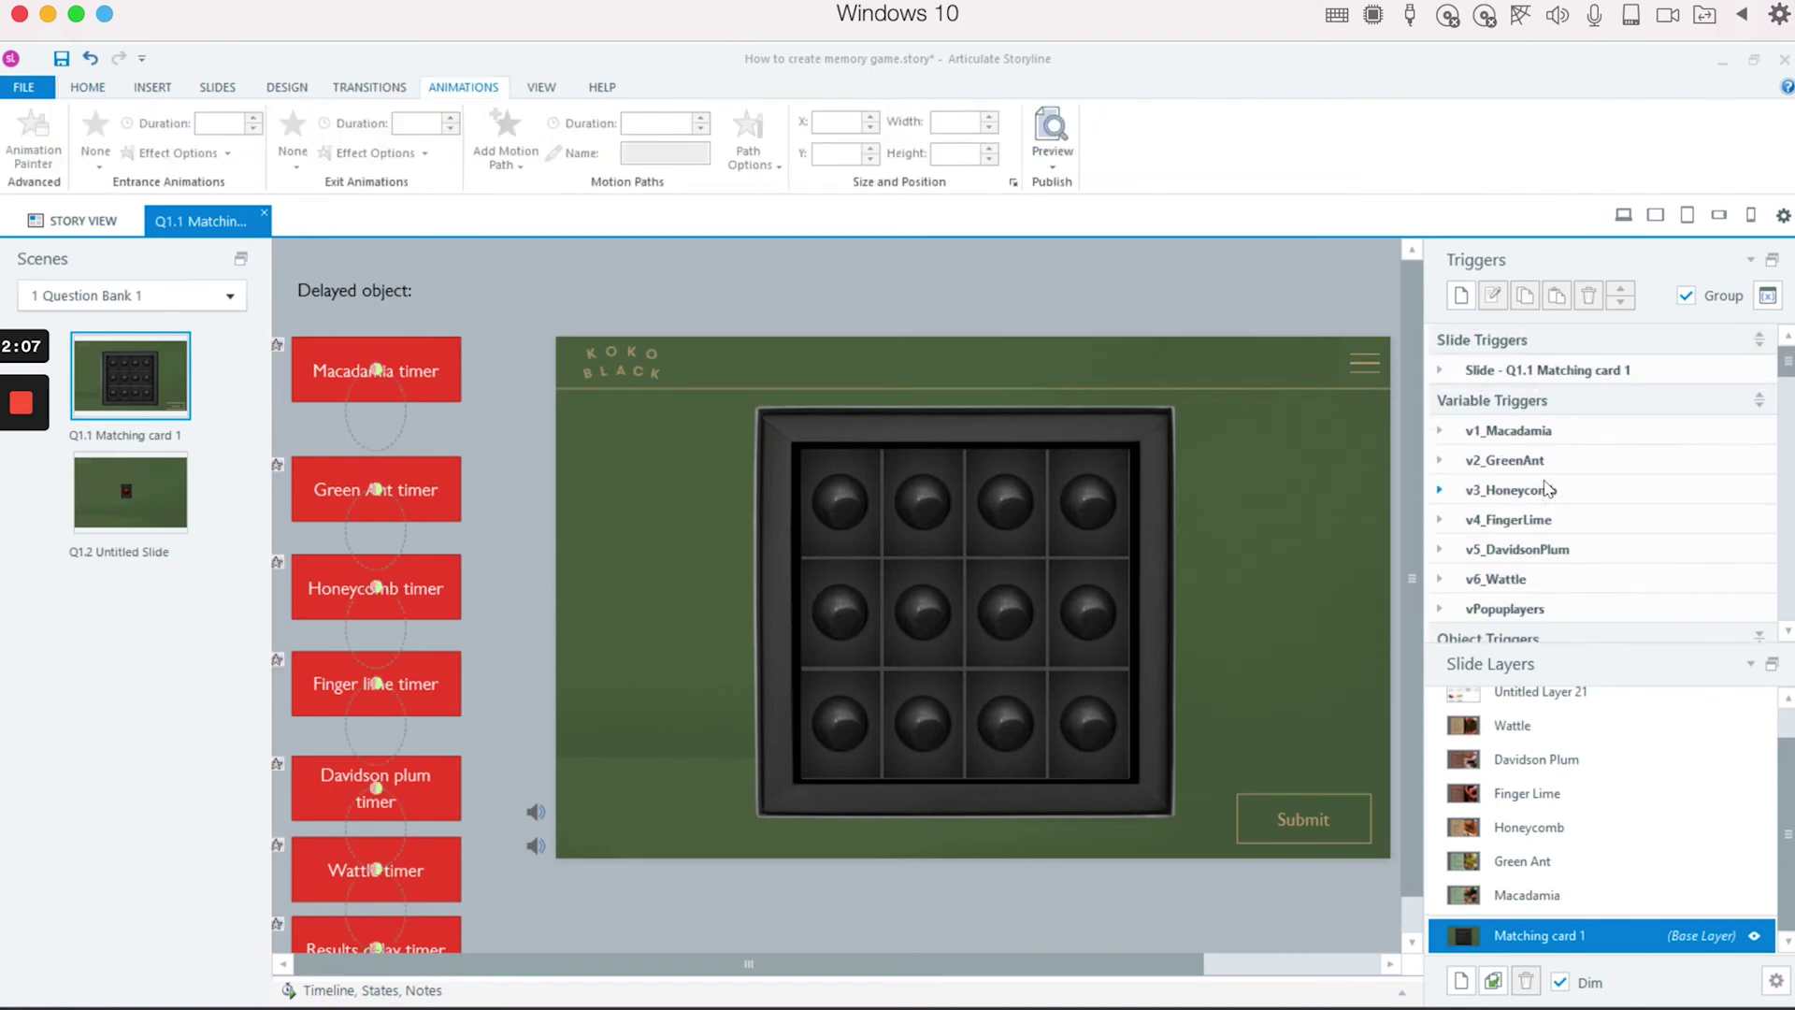
Expand v1_Macadamia to show its move-timer, add-to-vResults and play-audio actions.
left_click(1441, 433)
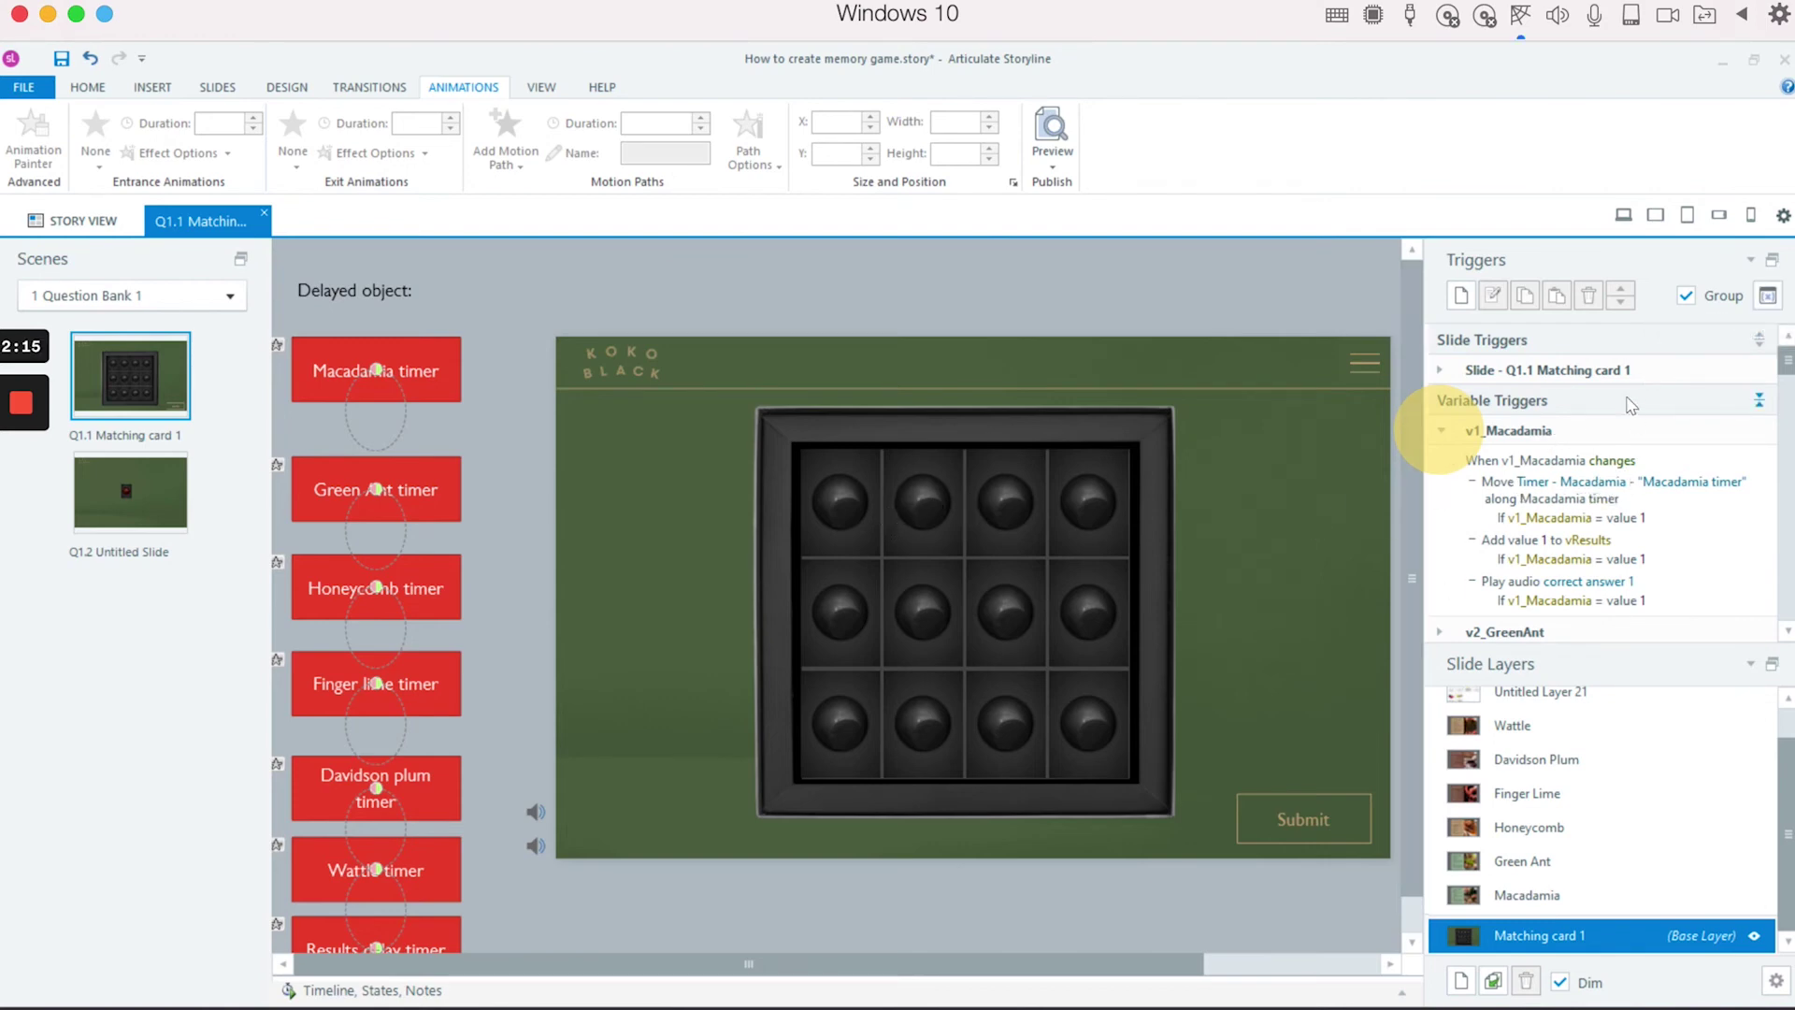
scroll(1655, 452, "down", 1)
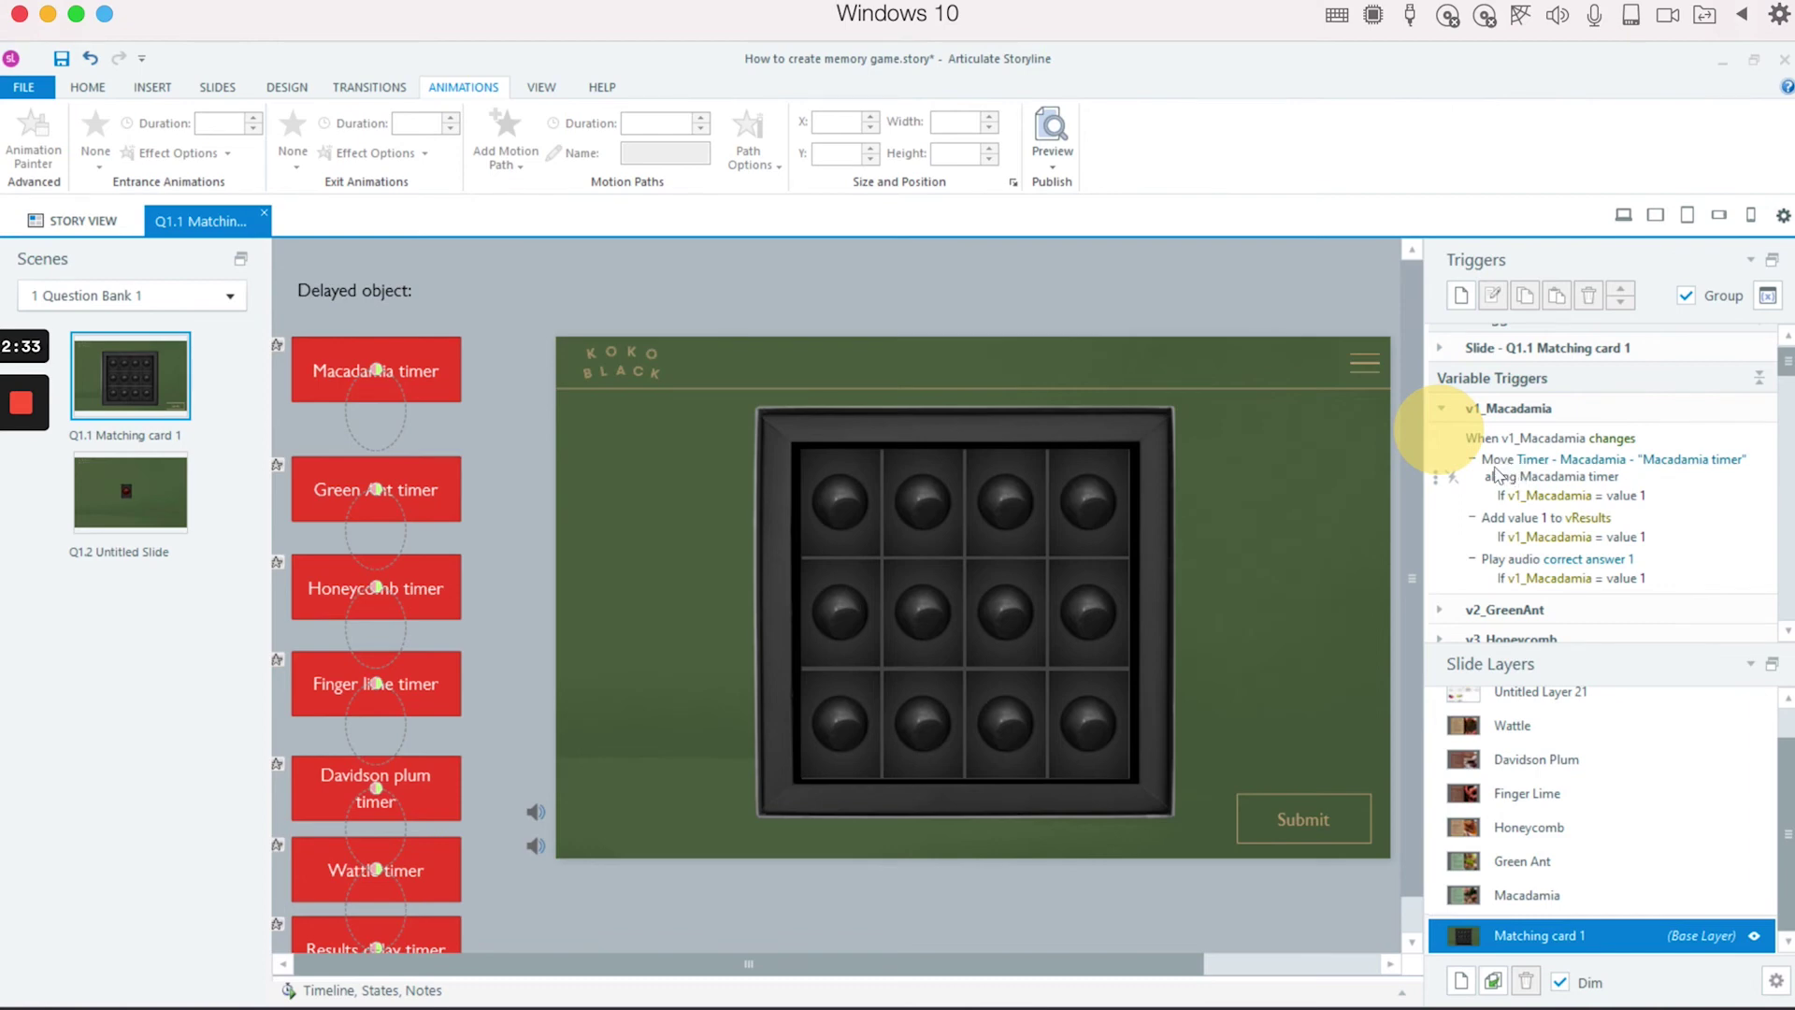
Select the Macadamia timer shape on the slide.
left_click(385, 371)
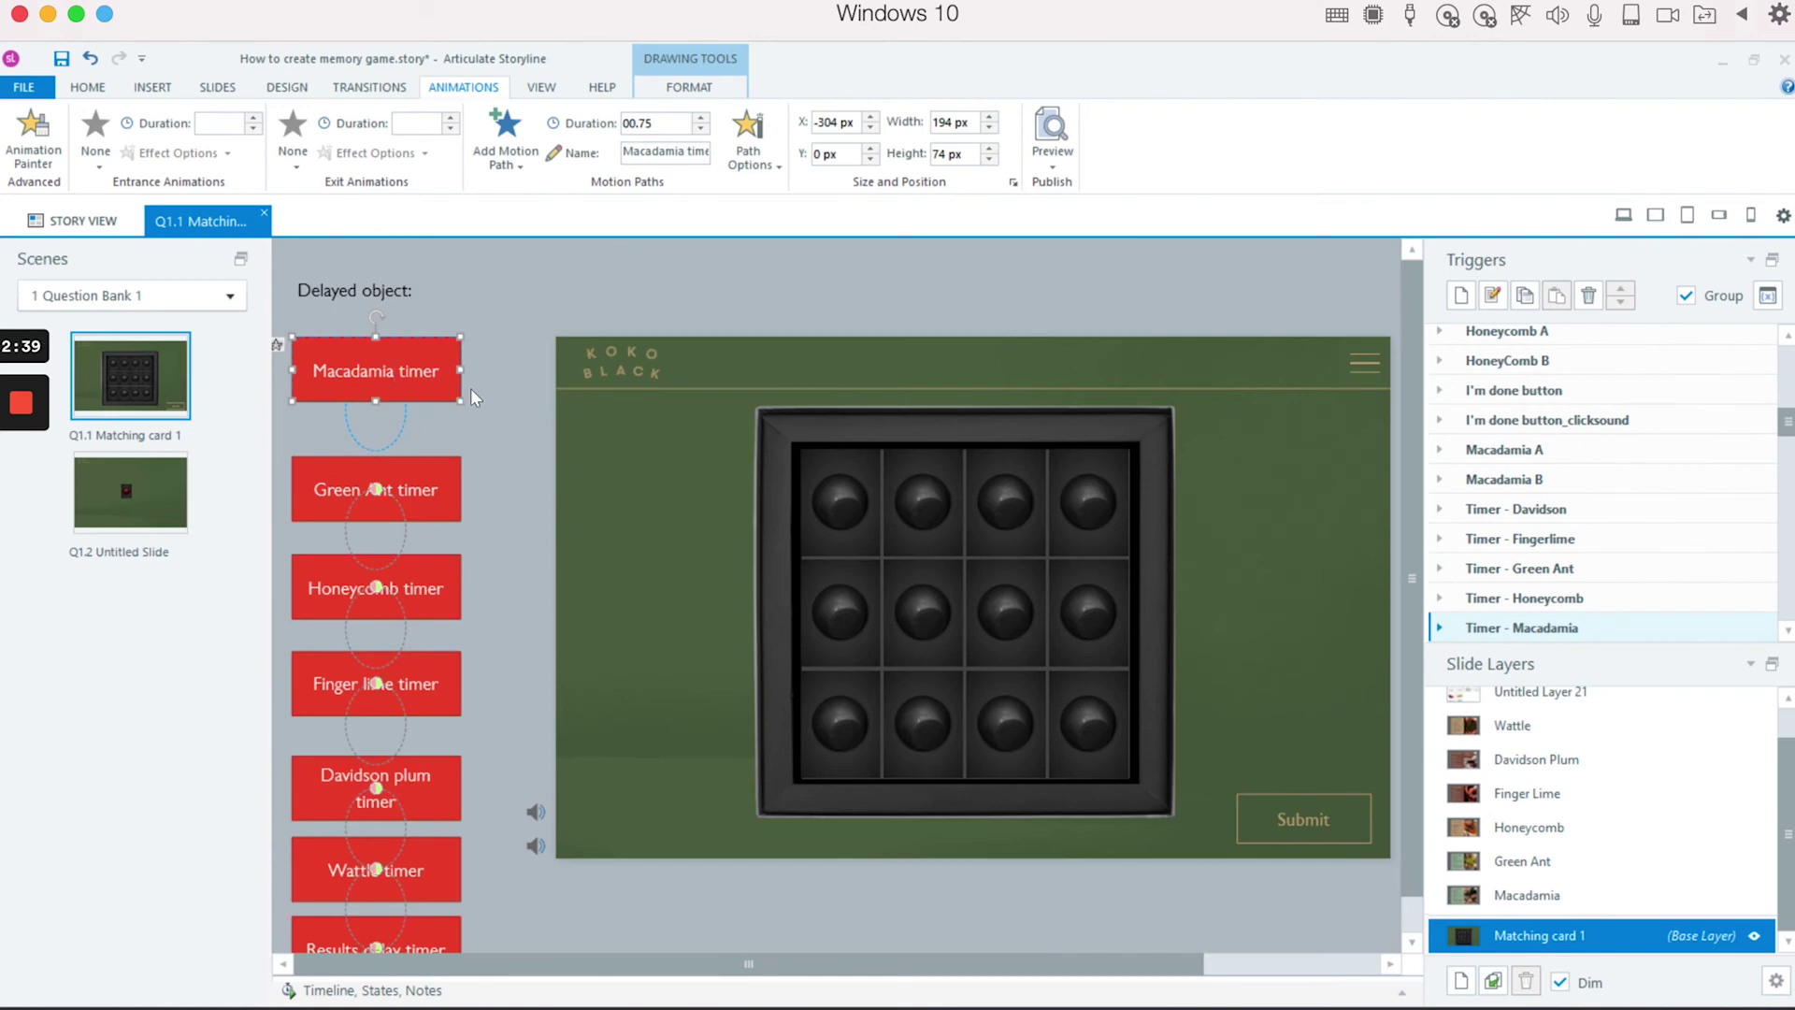
left_click(453, 409)
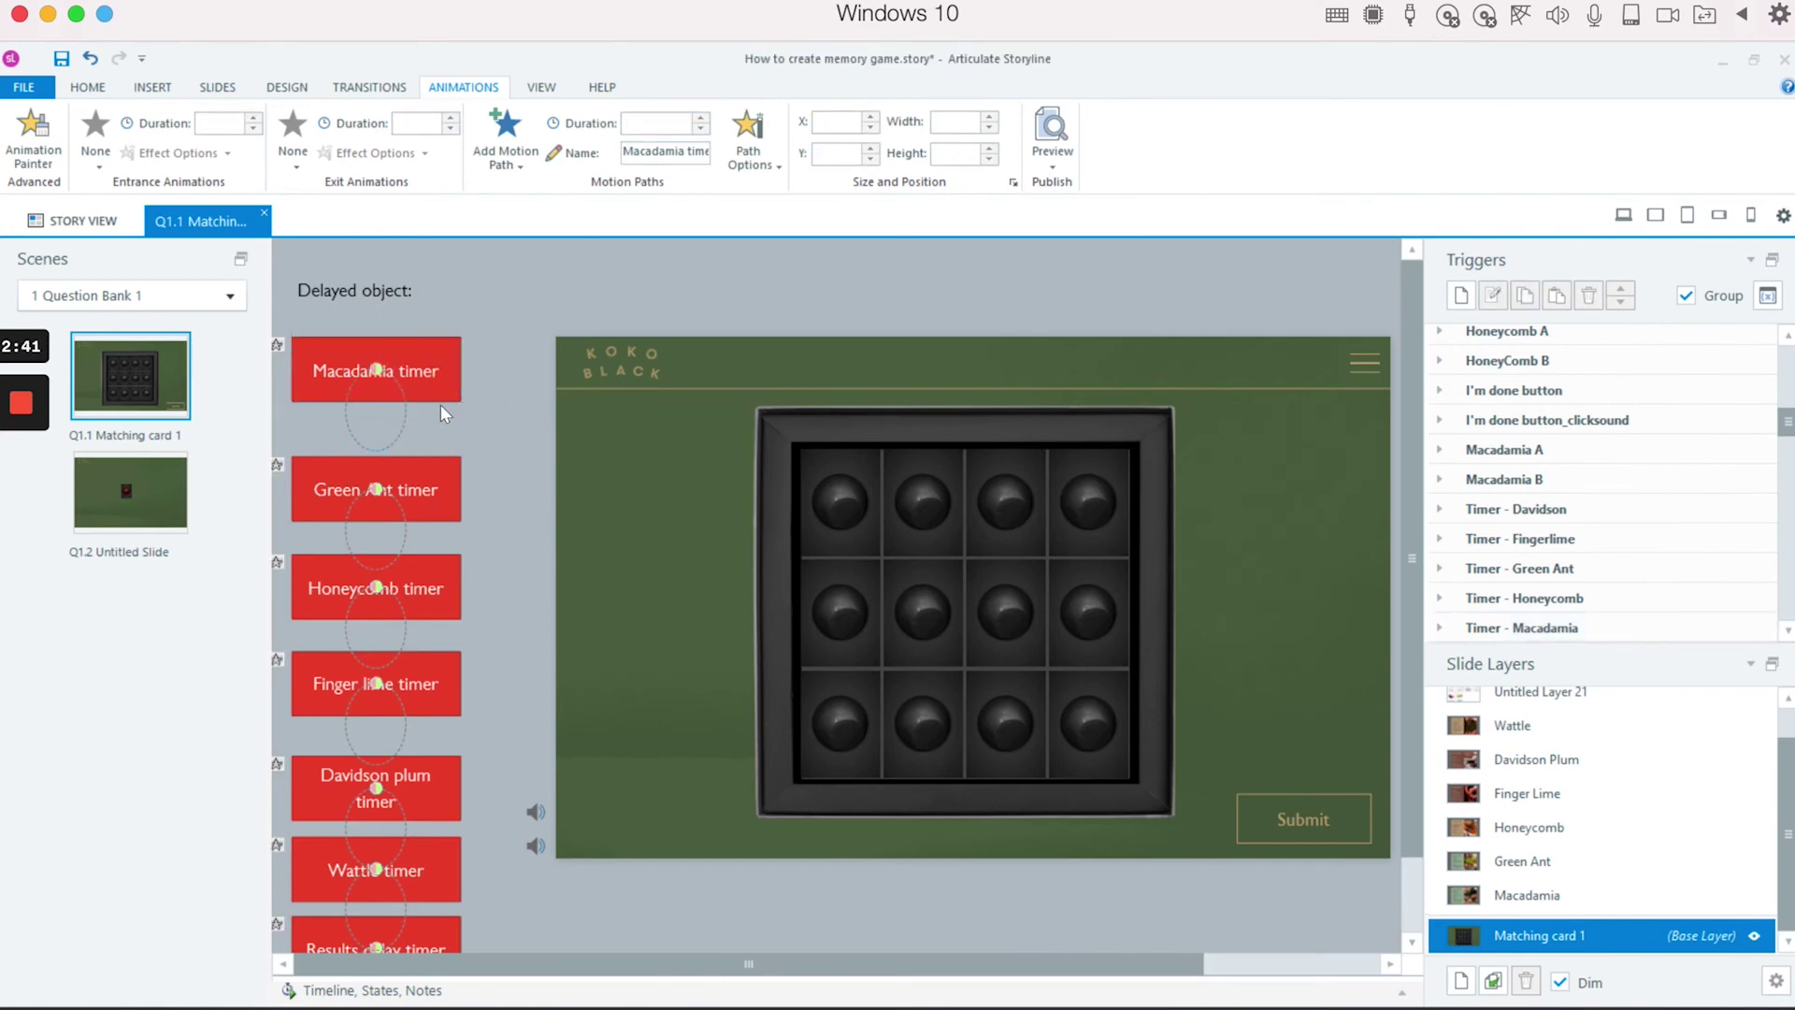
left_click(412, 346)
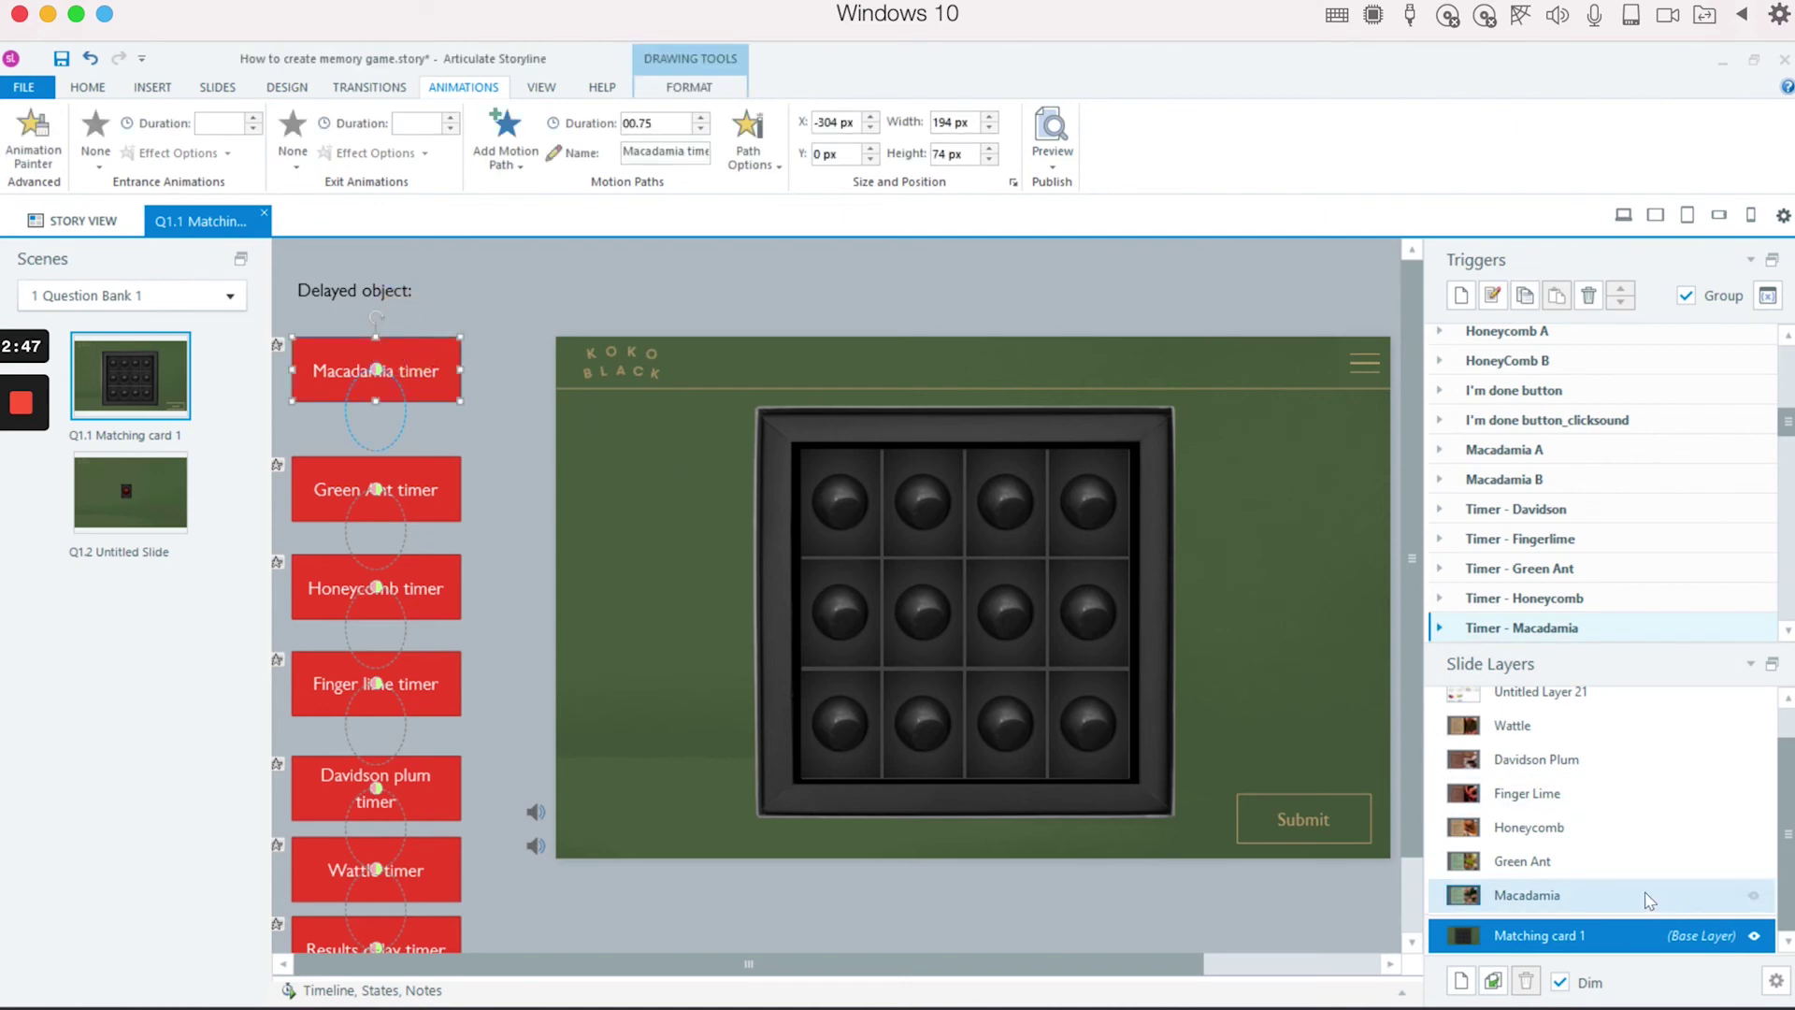
scroll(1540, 557, "down", 1)
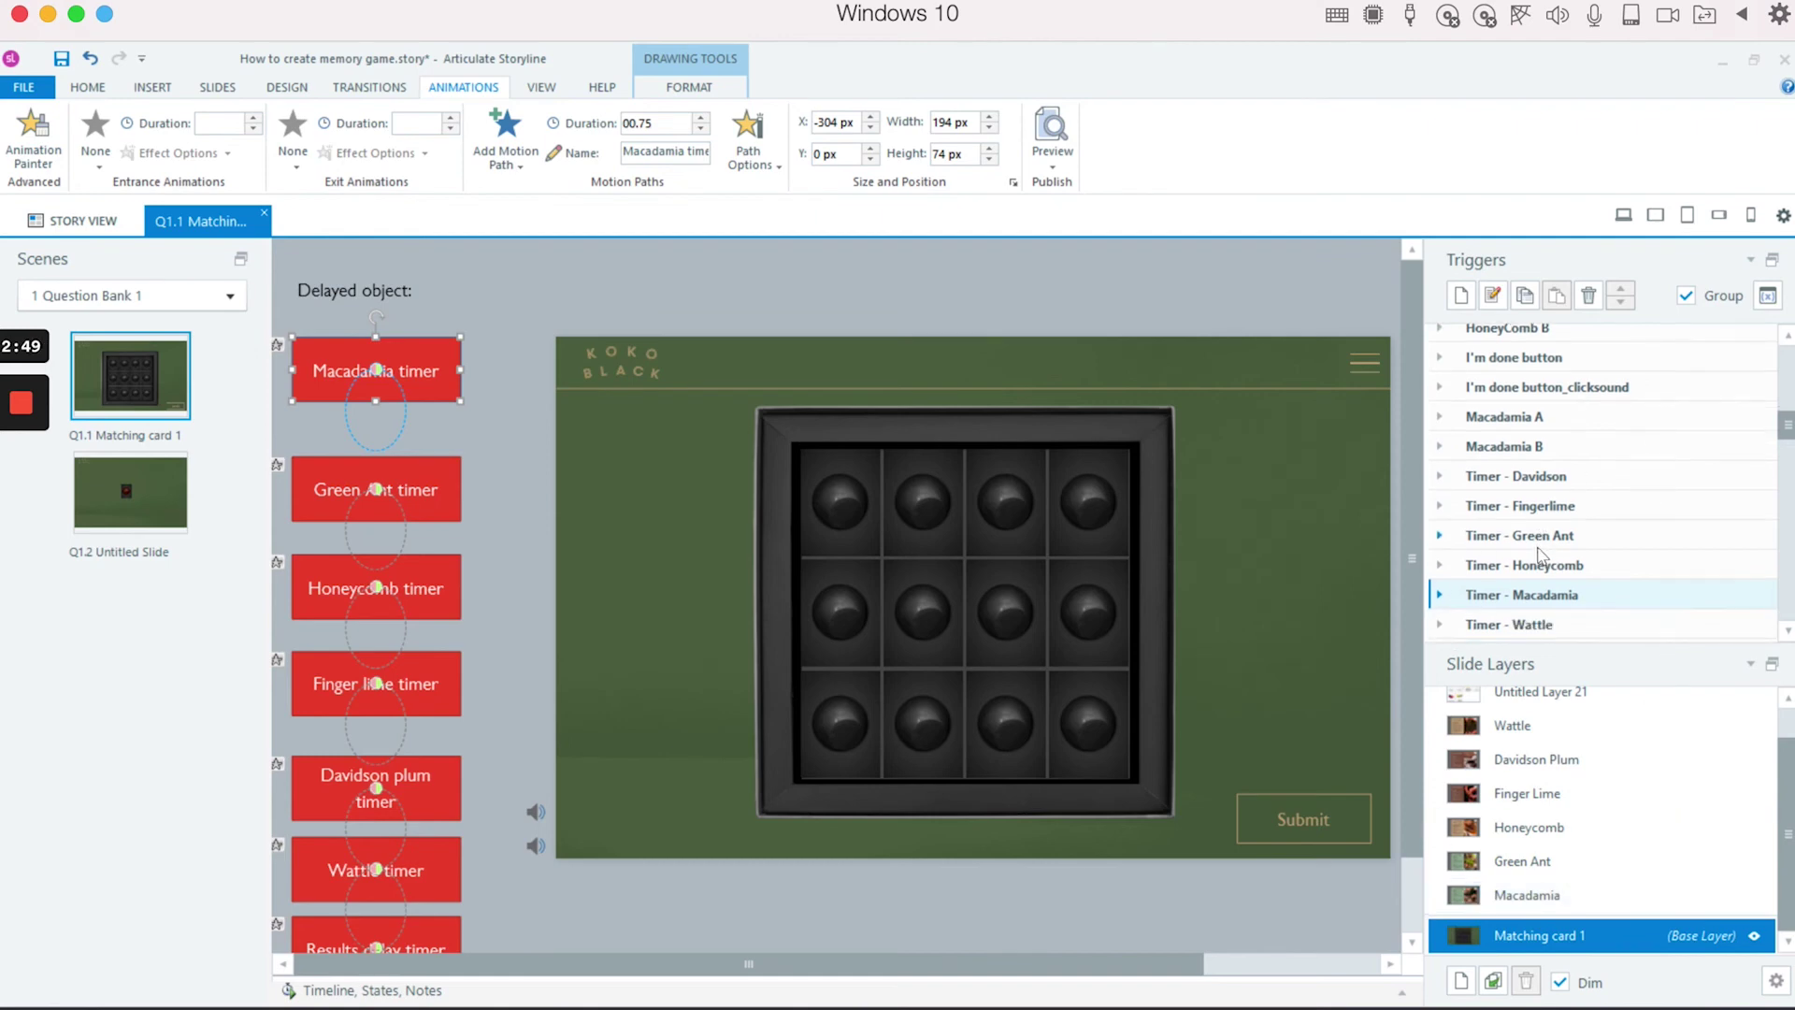
scroll(1540, 557, "down", 1)
Expand Timer - Macadamia, which shows the Macadamia layer when the timer animation completes.
left_click(1441, 562)
scroll(1623, 564, "down", 3)
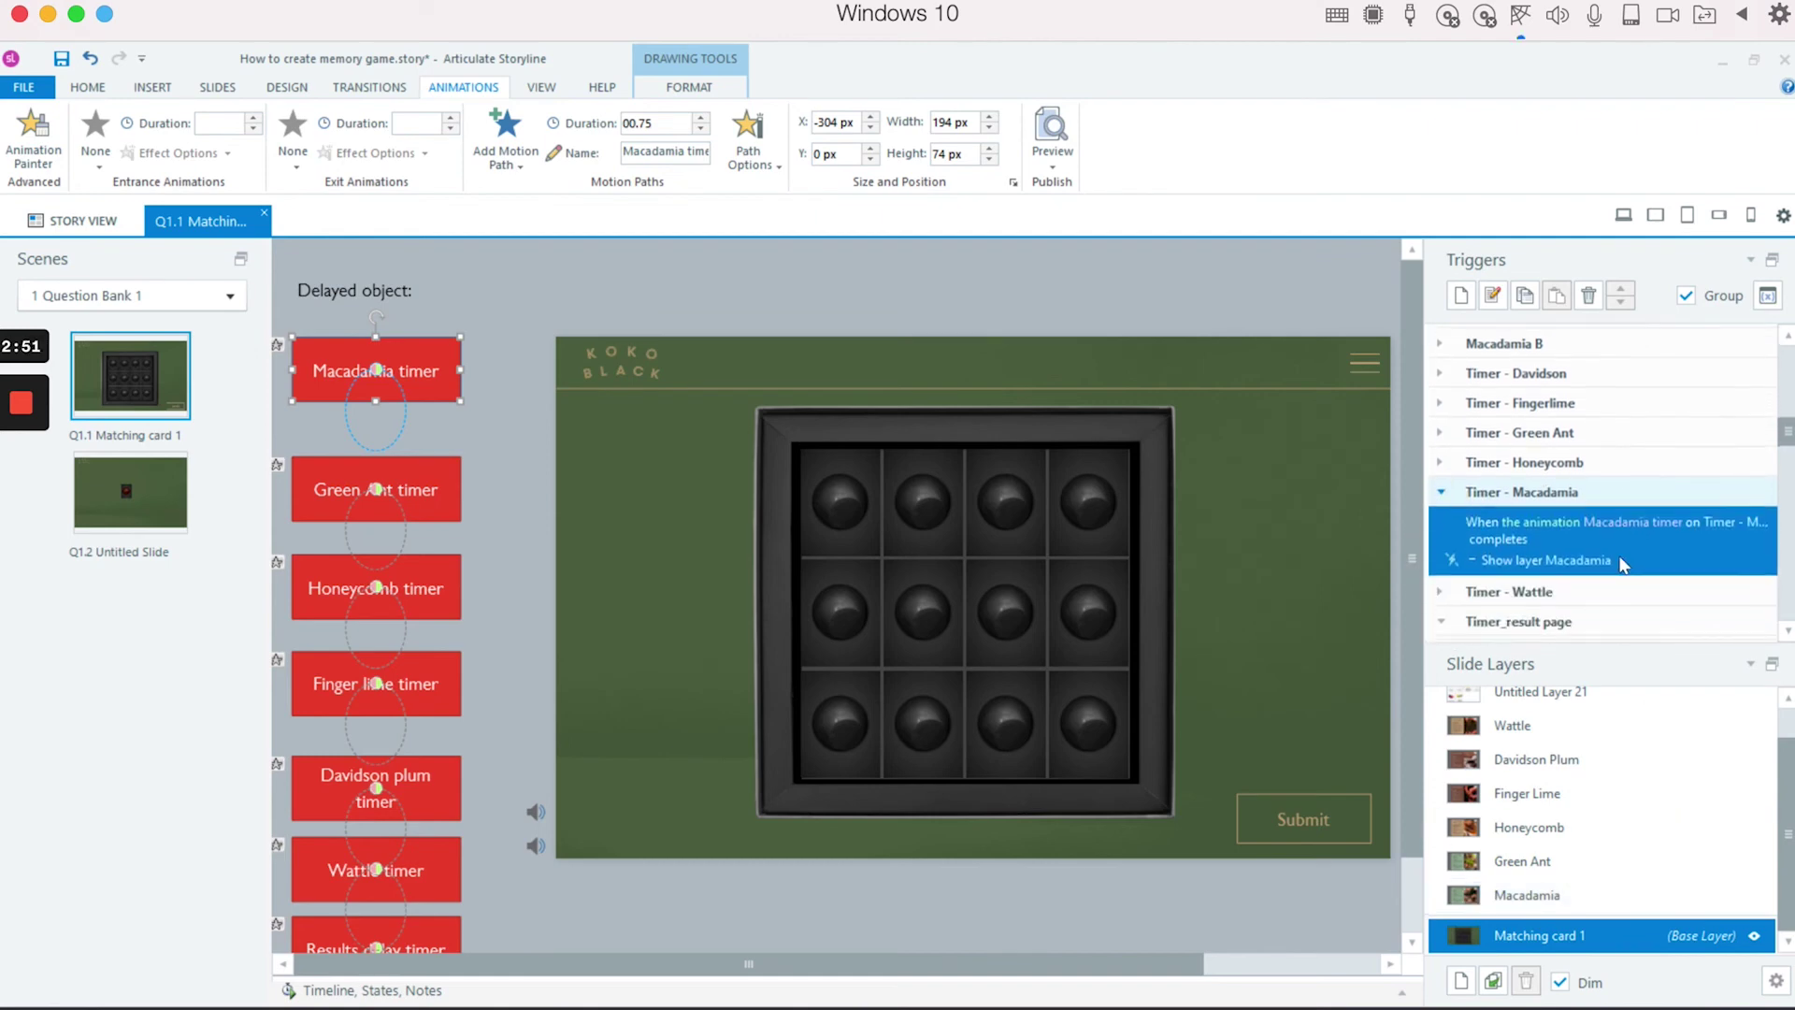
scroll(1613, 553, "up", 10)
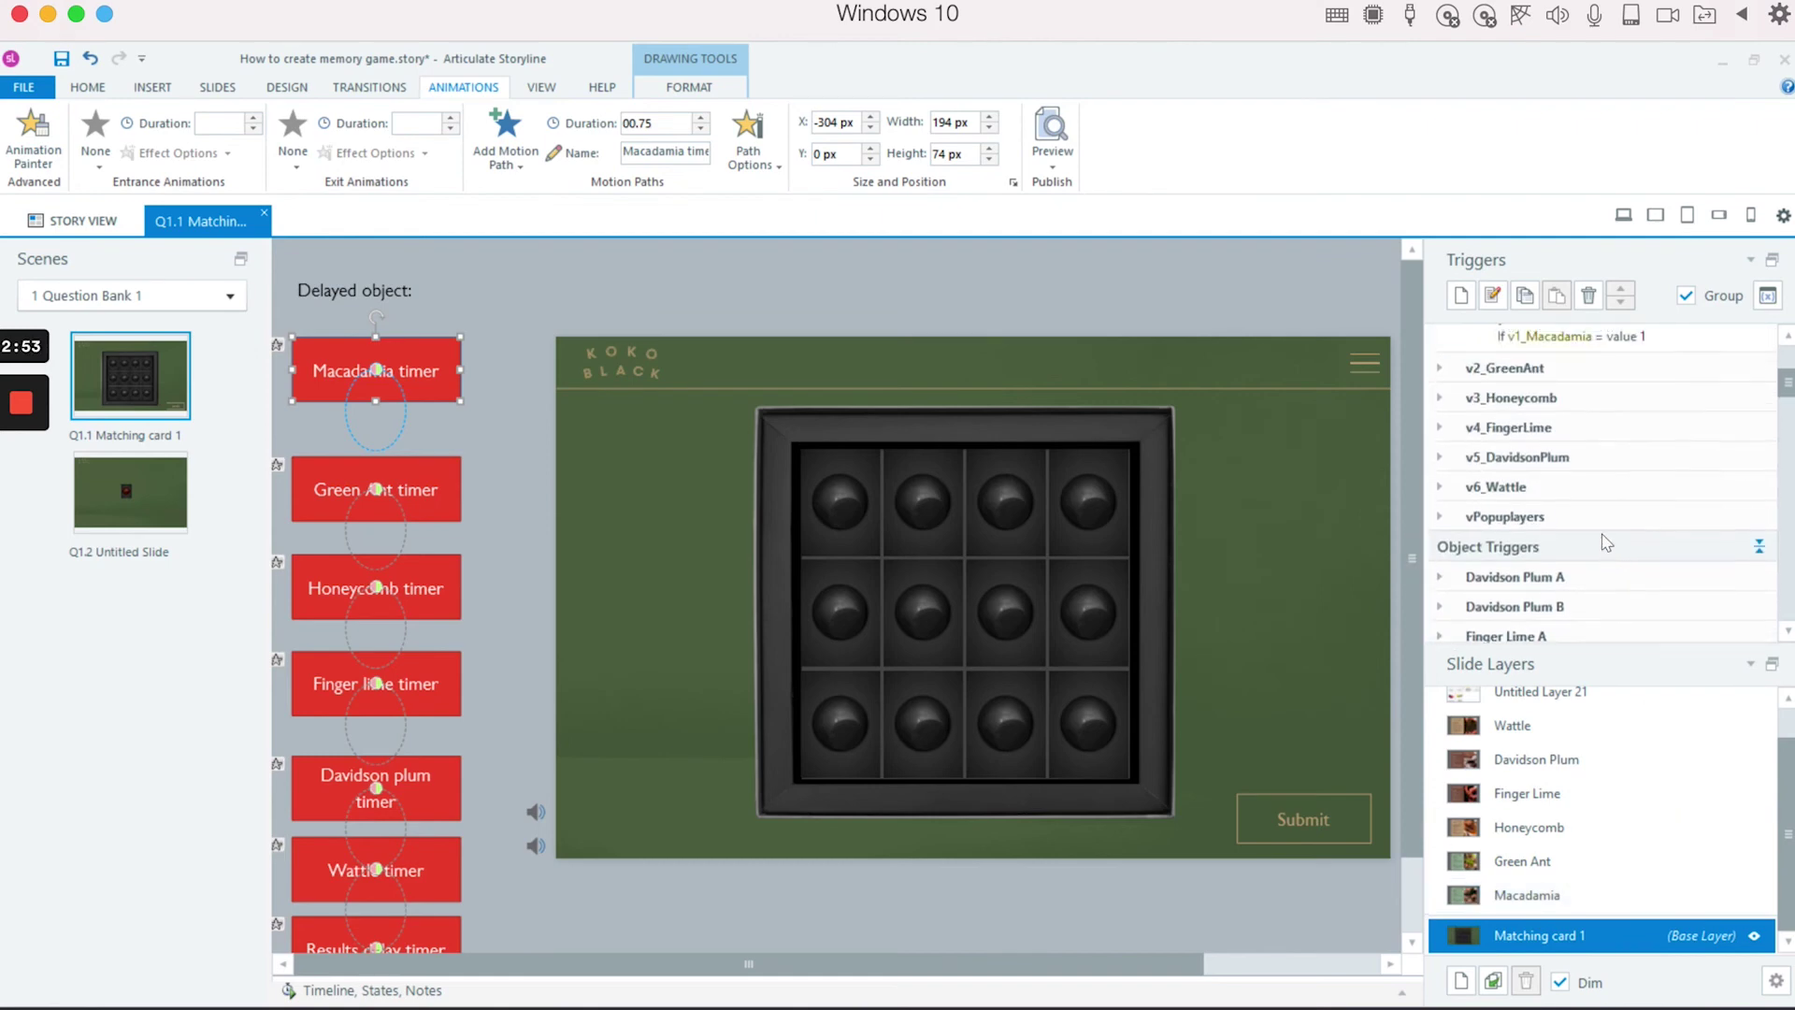
scroll(1606, 542, "up", 3)
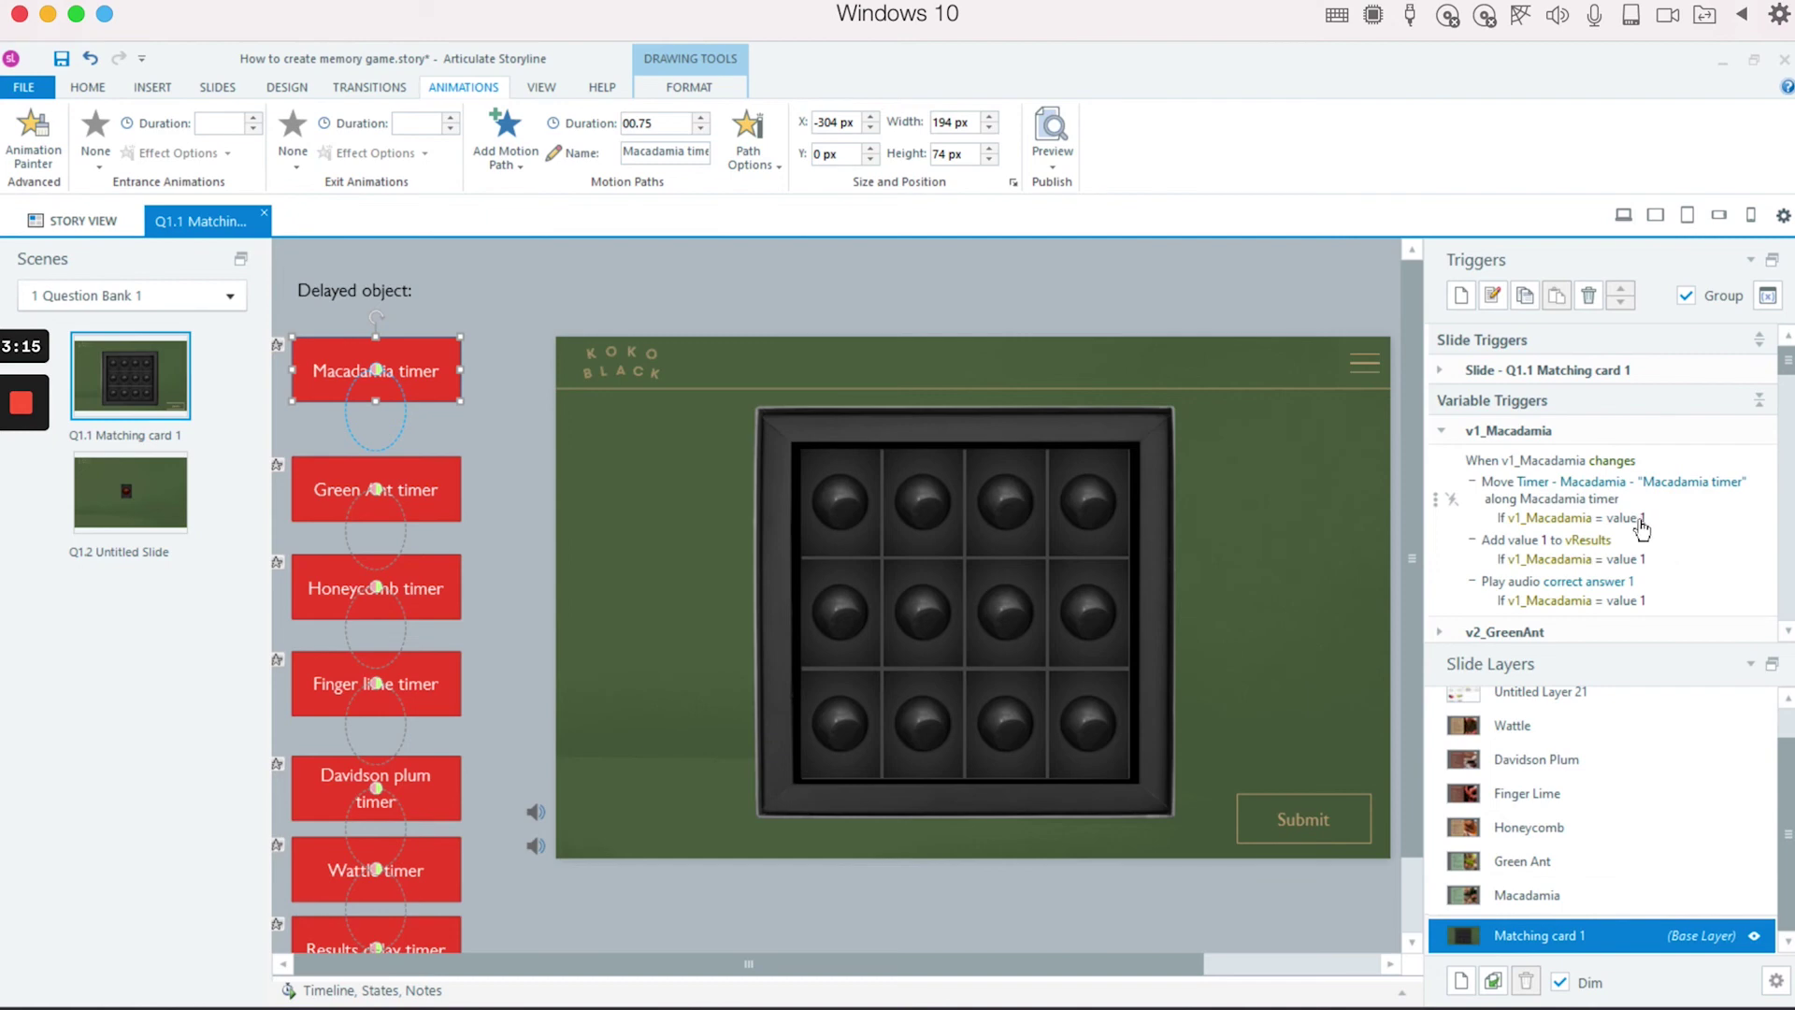
Collapse the v1_Macadamia trigger group and review the Triggers panel.
left_click(1443, 433)
scroll(1515, 477, "down", 10)
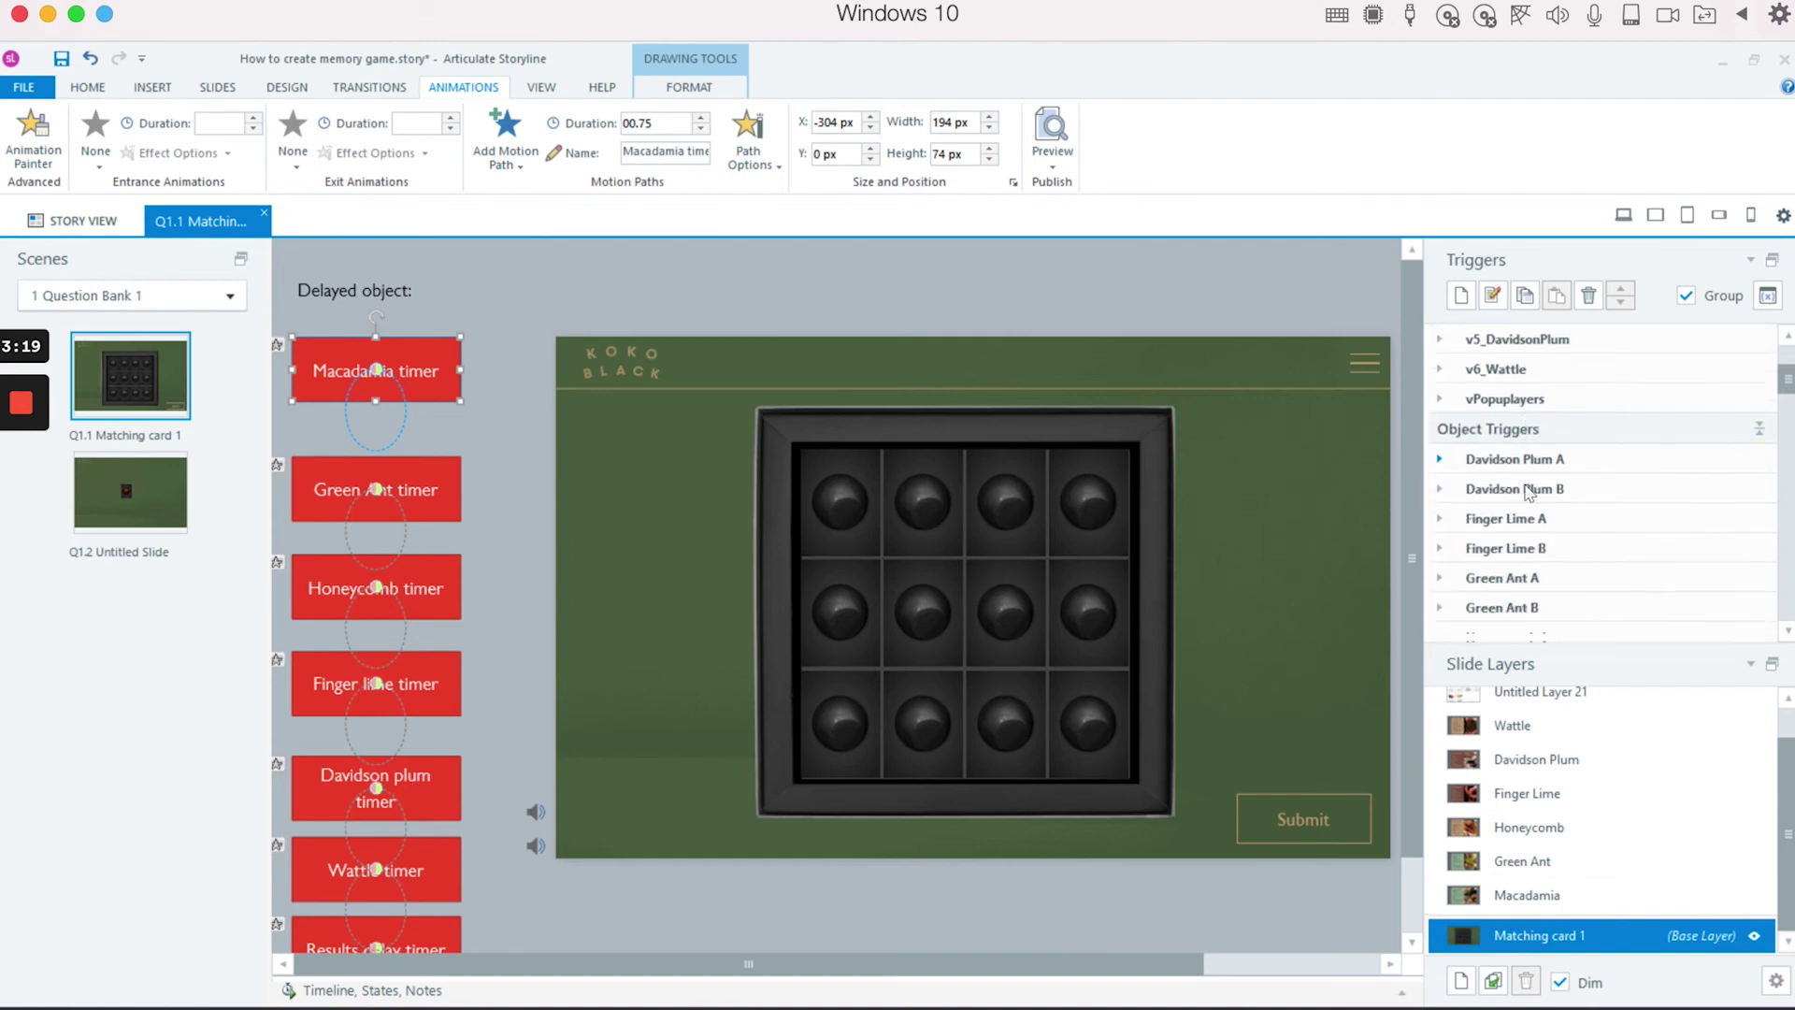
scroll(1528, 496, "down", 6)
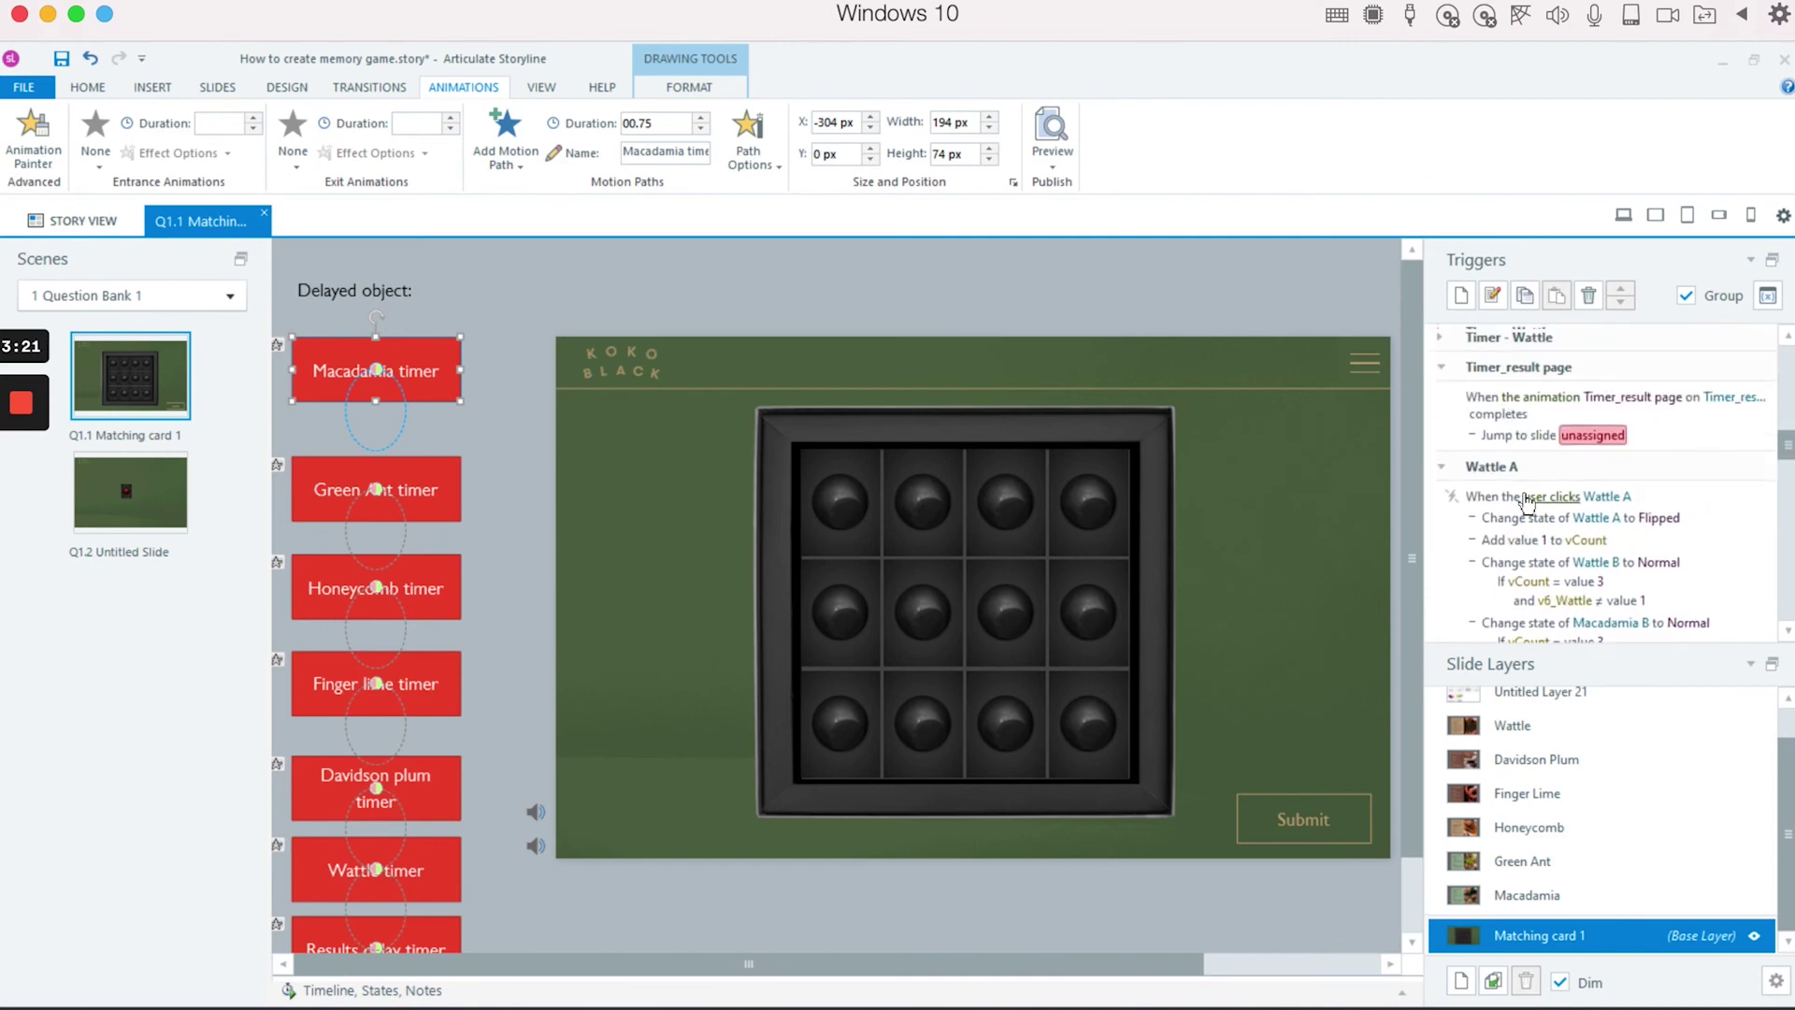
scroll(1528, 500, "up", 3)
scroll(1464, 475, "up", 1)
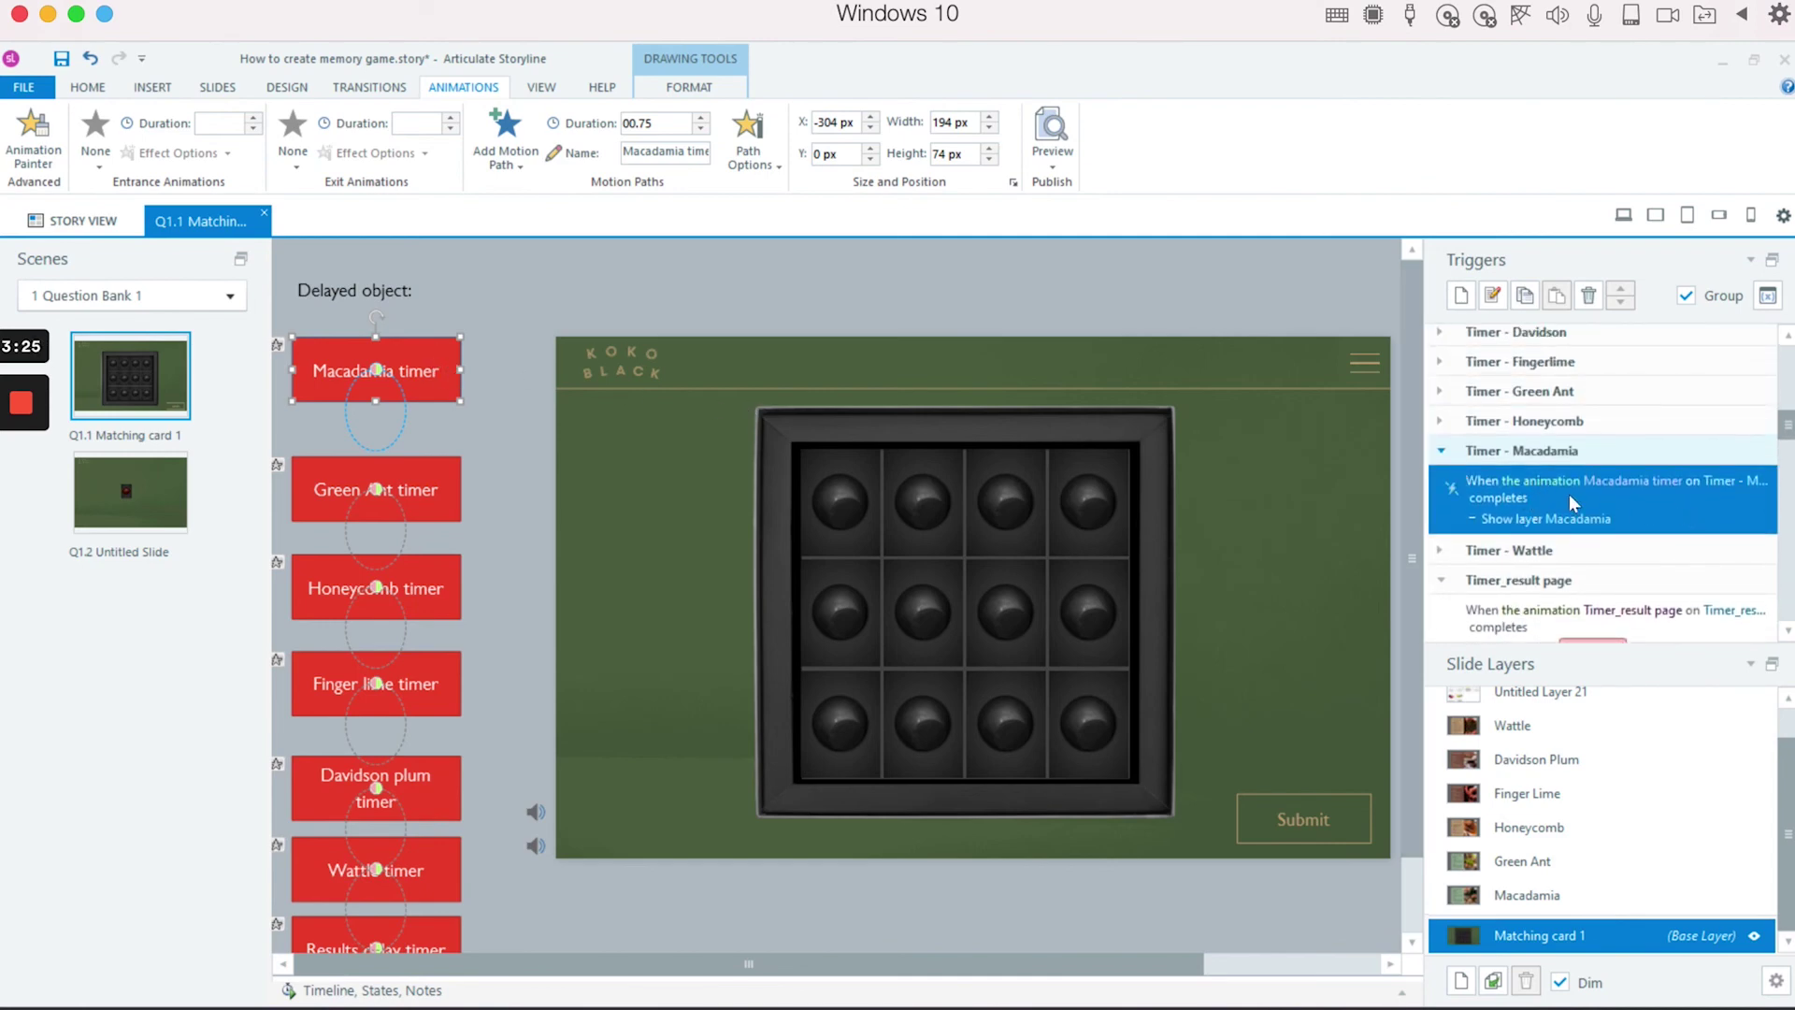
double_click(1636, 503)
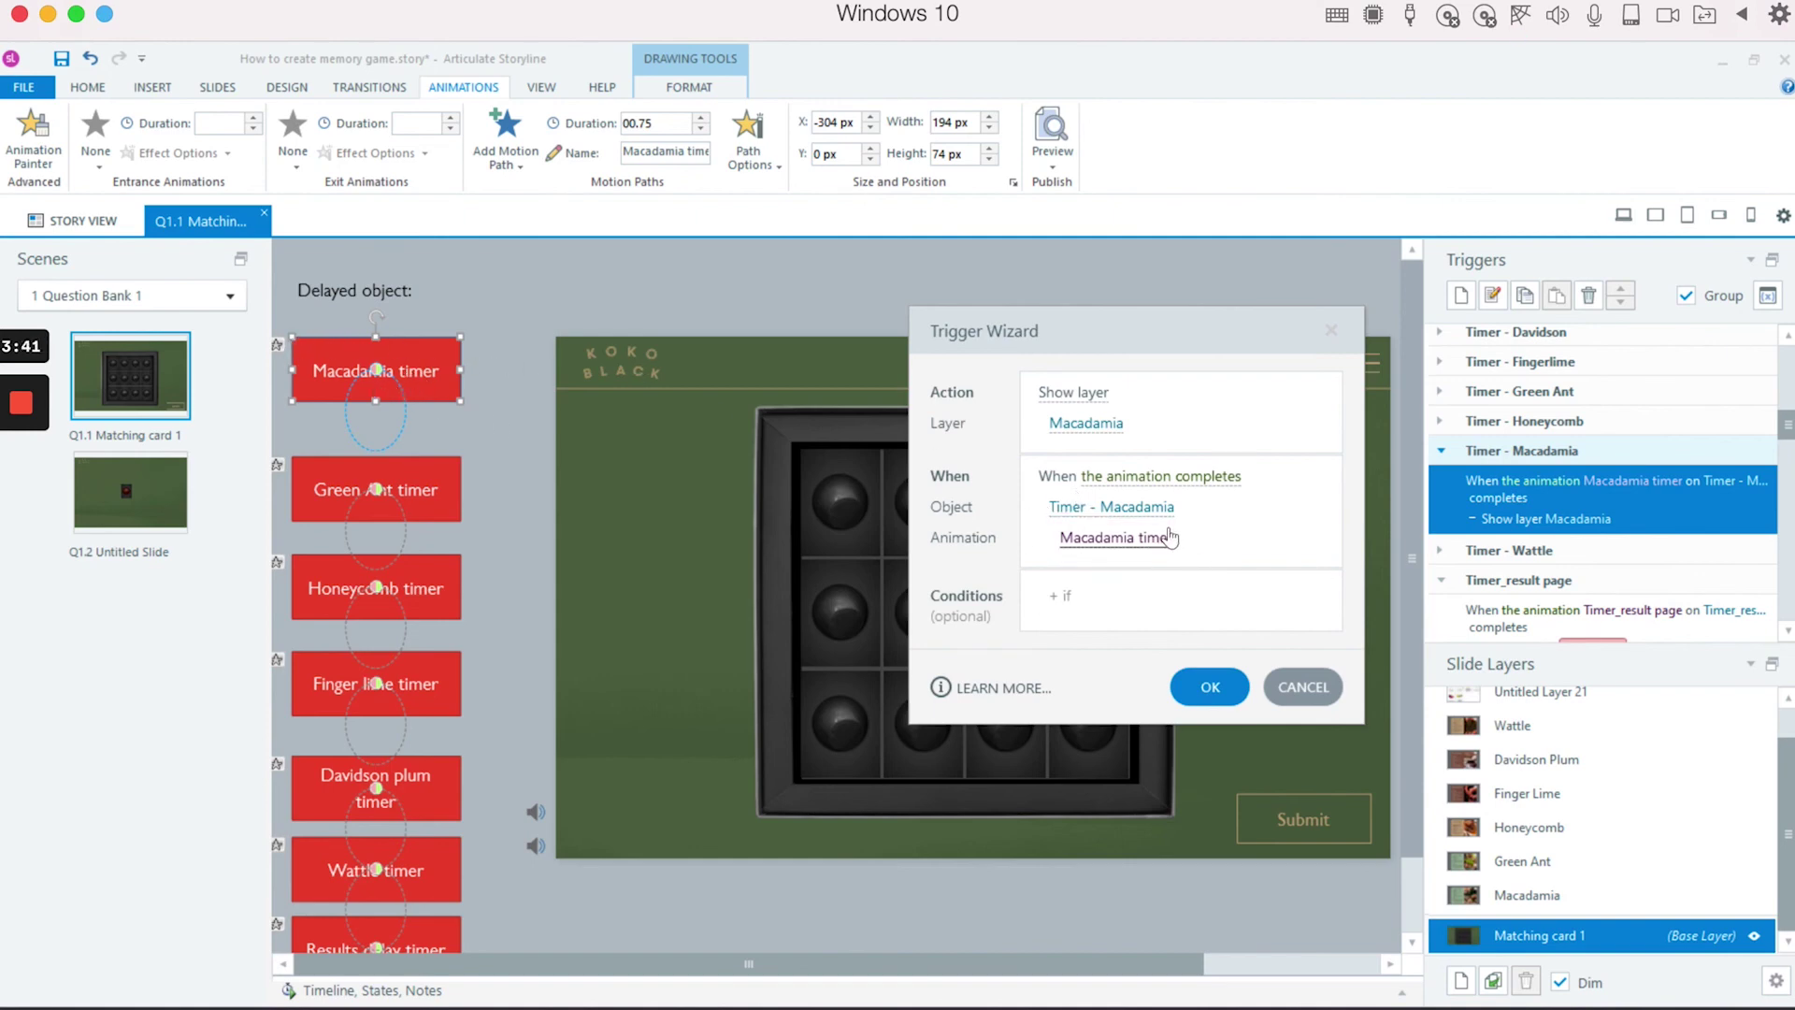
left_click(1215, 692)
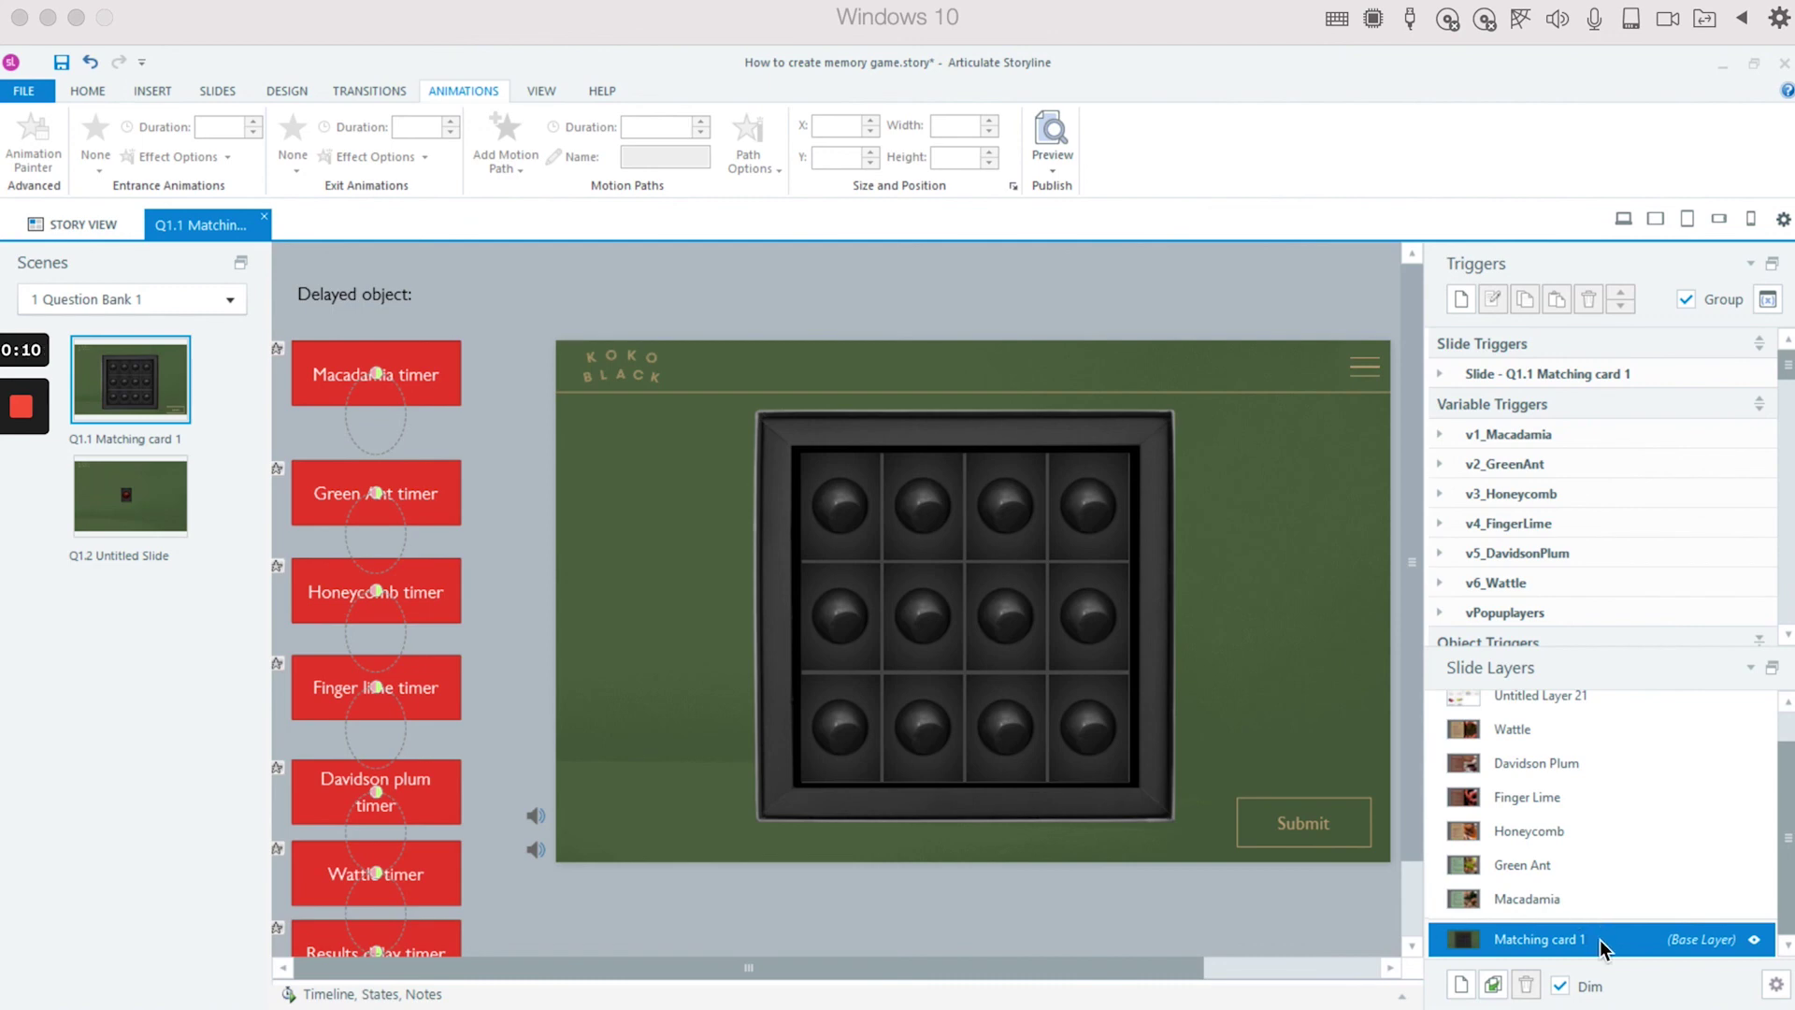
Open the Macadamia layer and select its X button to view the xButton 1 triggers.
left_click(1599, 900)
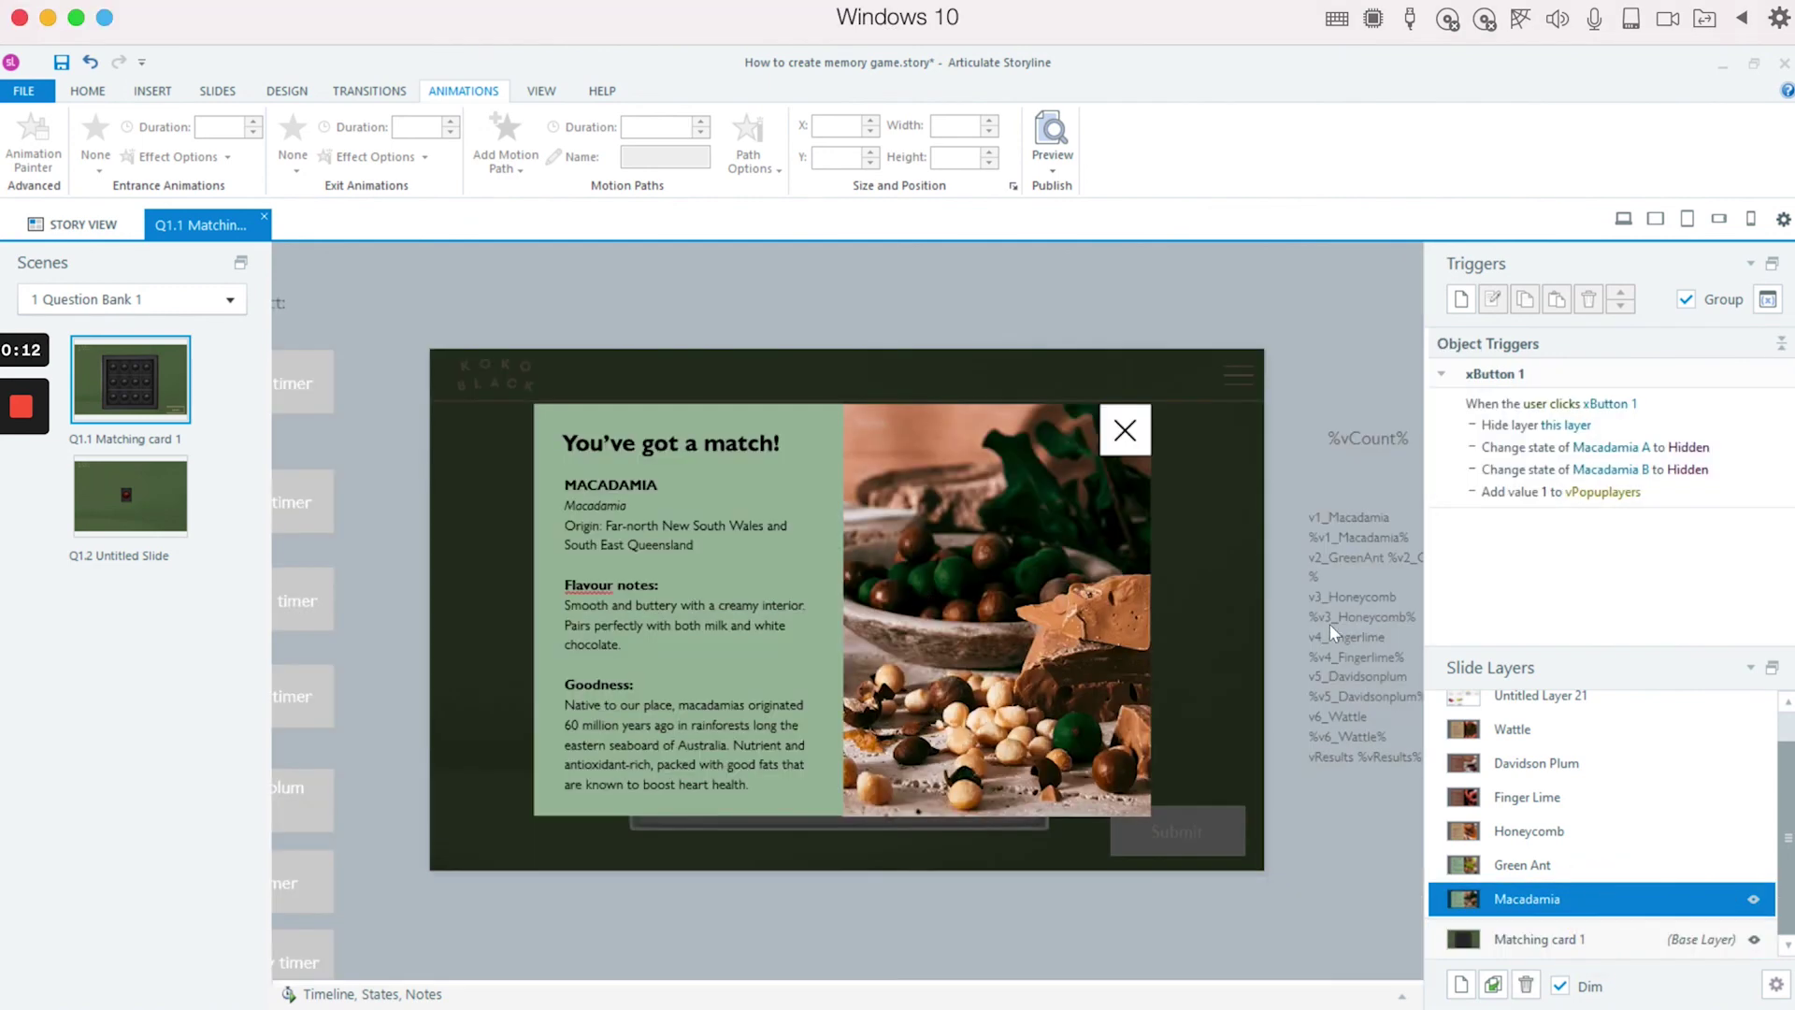
left_click(1115, 437)
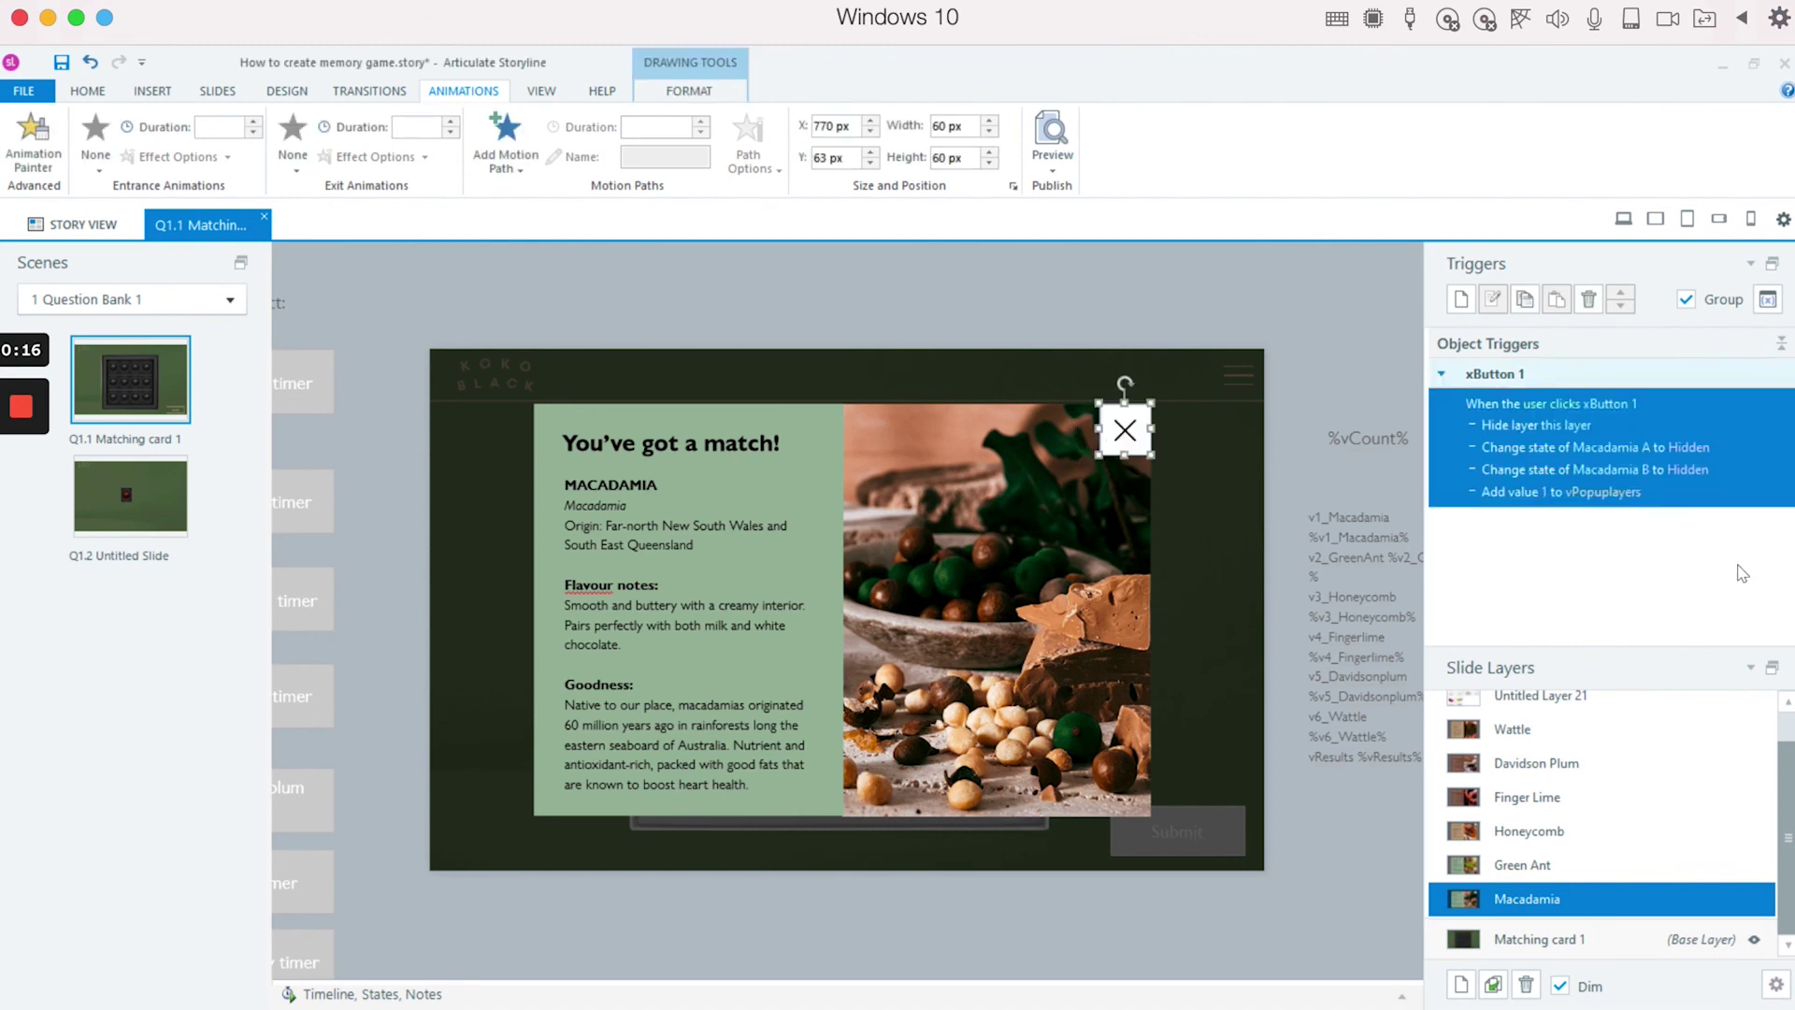